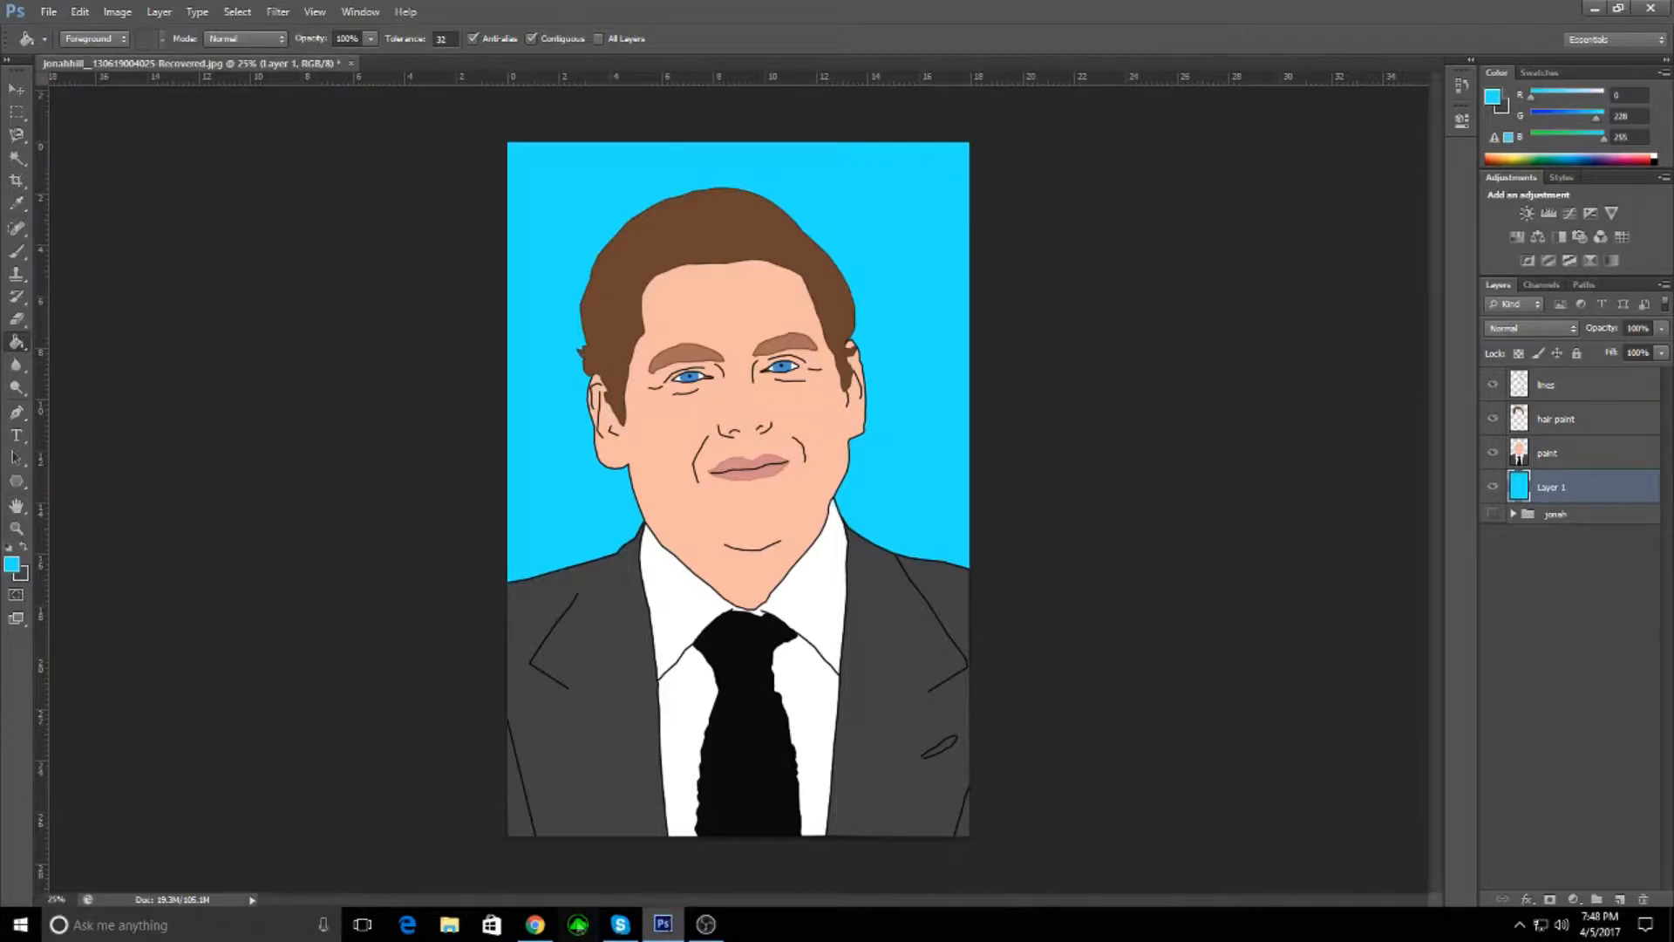
- Switch to Chrome, search YouTube for "logic" and play the "Logic - Everybody (Audio)" video
{"action": "mouse_move", "coordinate": [538, 937]}
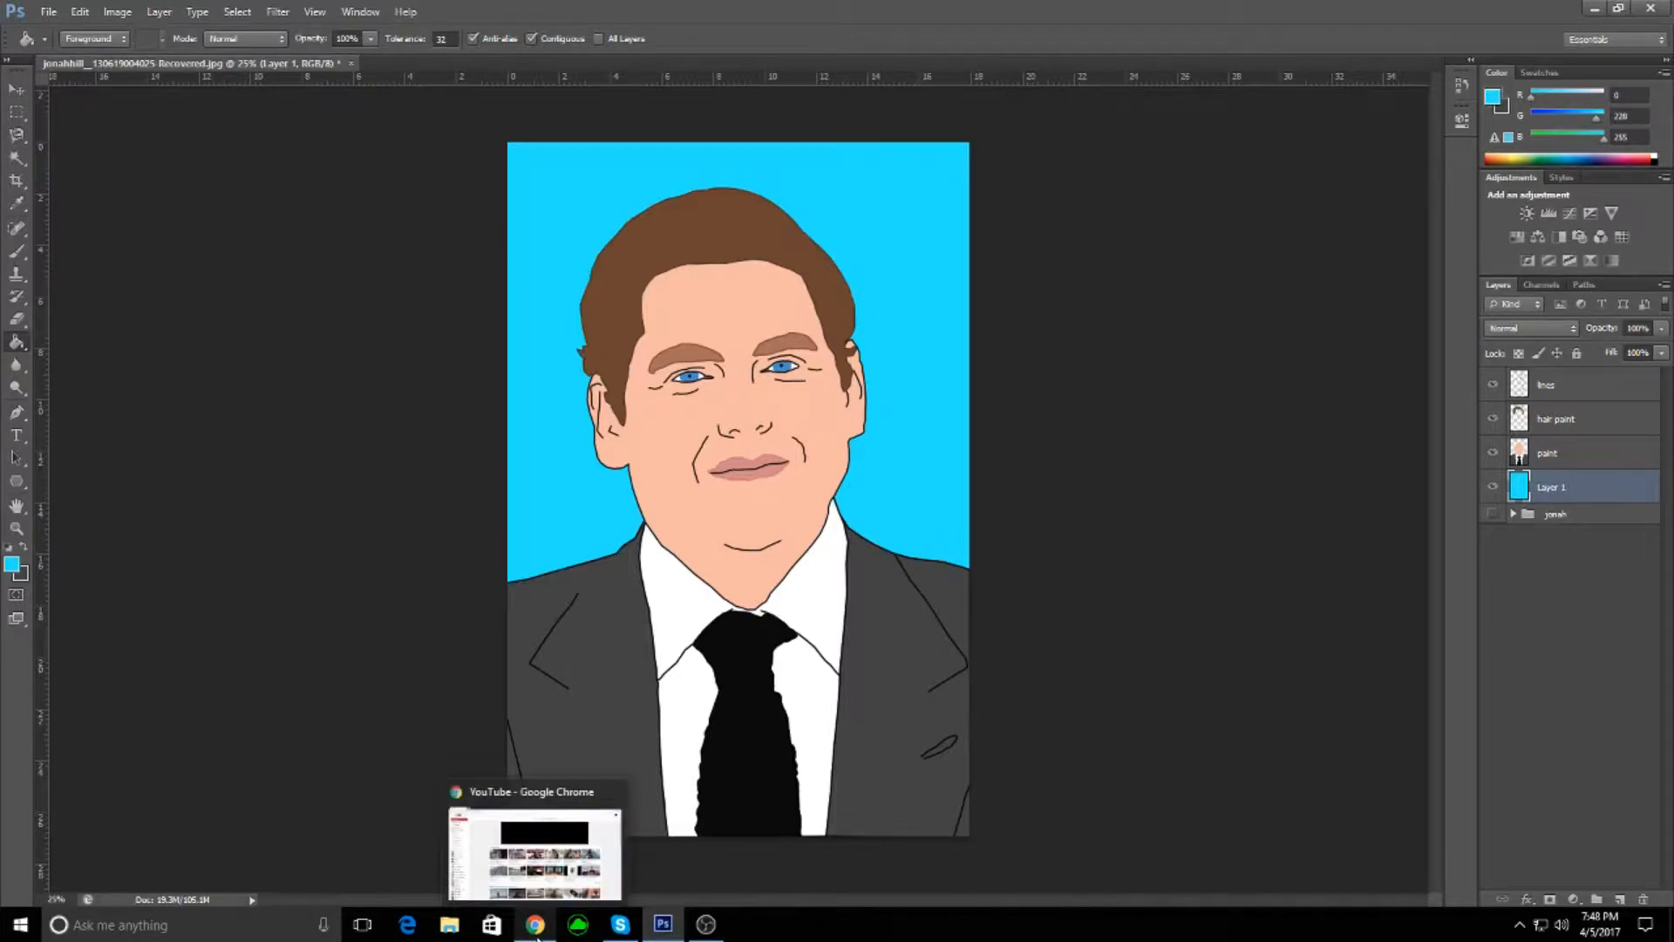
{"action": "left_click", "coordinate": [538, 937]}
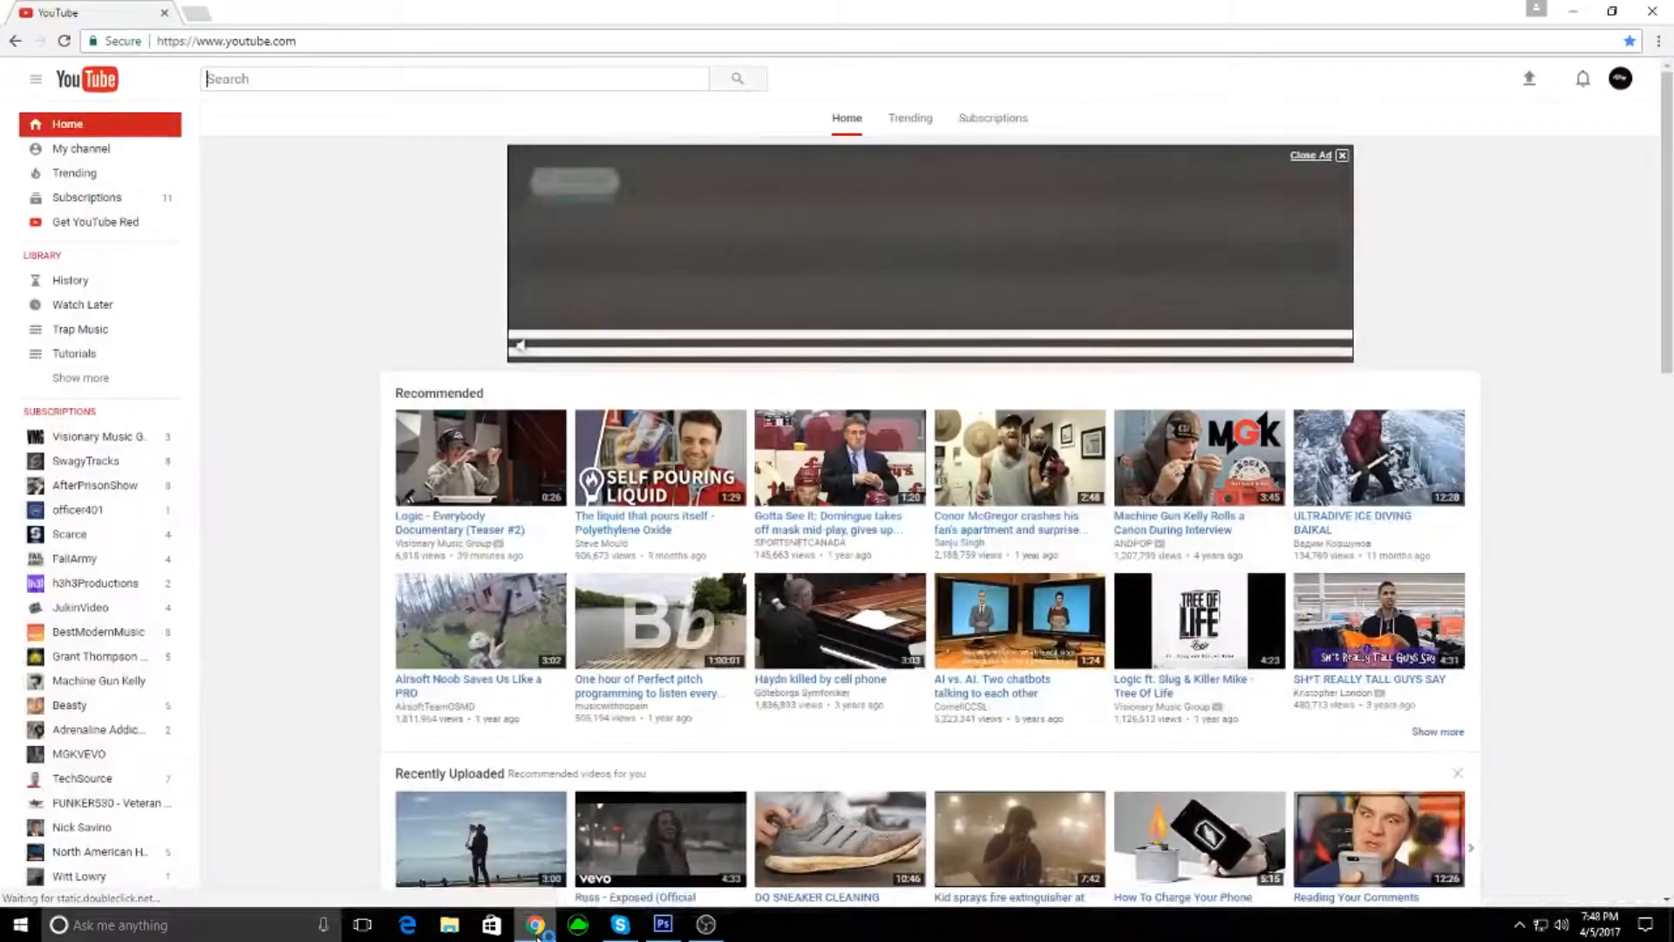
{"action": "left_click", "coordinate": [401, 80]}
{"action": "type", "text": "logic"}
{"action": "key", "text": "Return"}
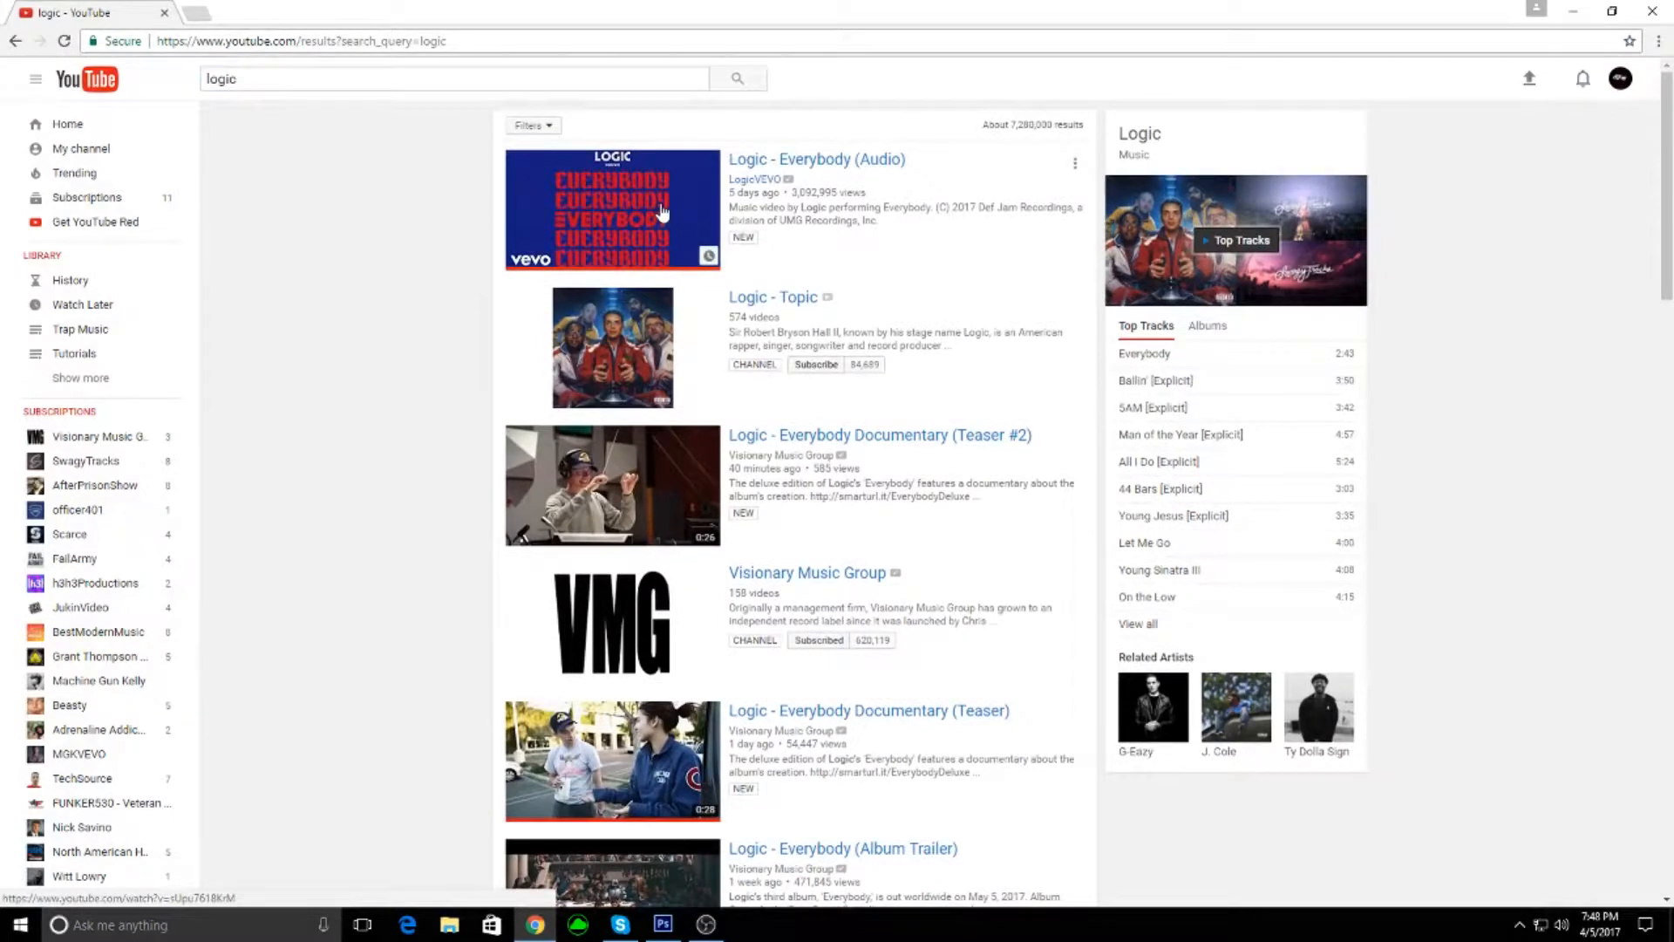
{"action": "left_click", "coordinate": [662, 212]}
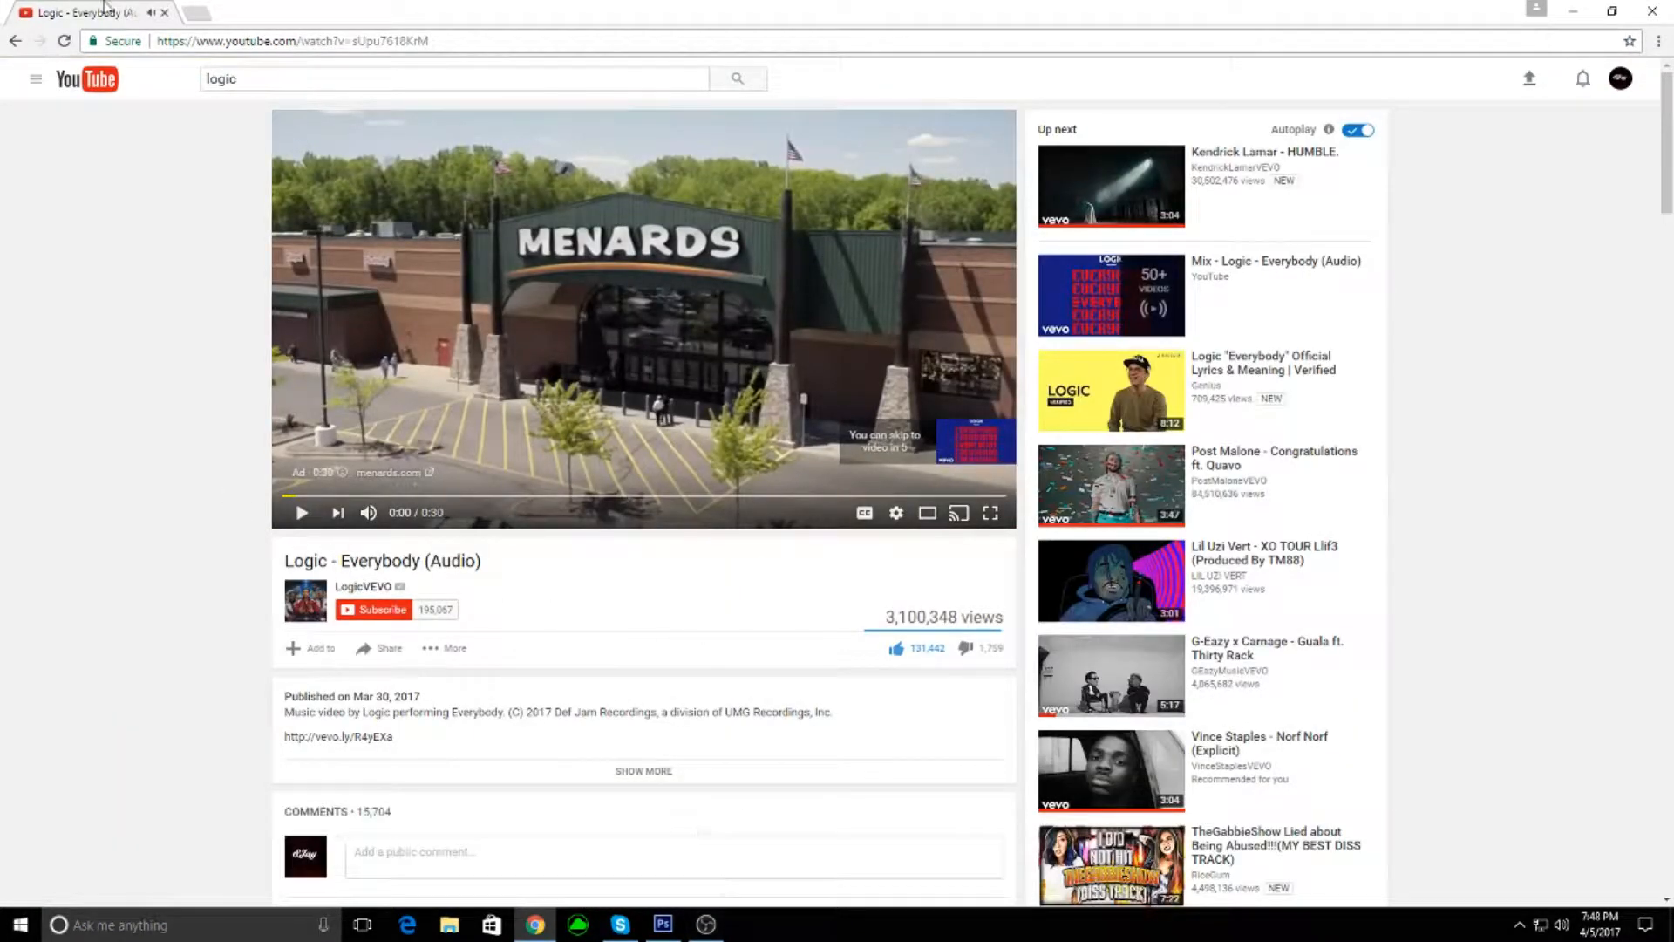
- Check the OBS recording window and return to Photoshop
{"action": "left_click", "coordinate": [706, 924]}
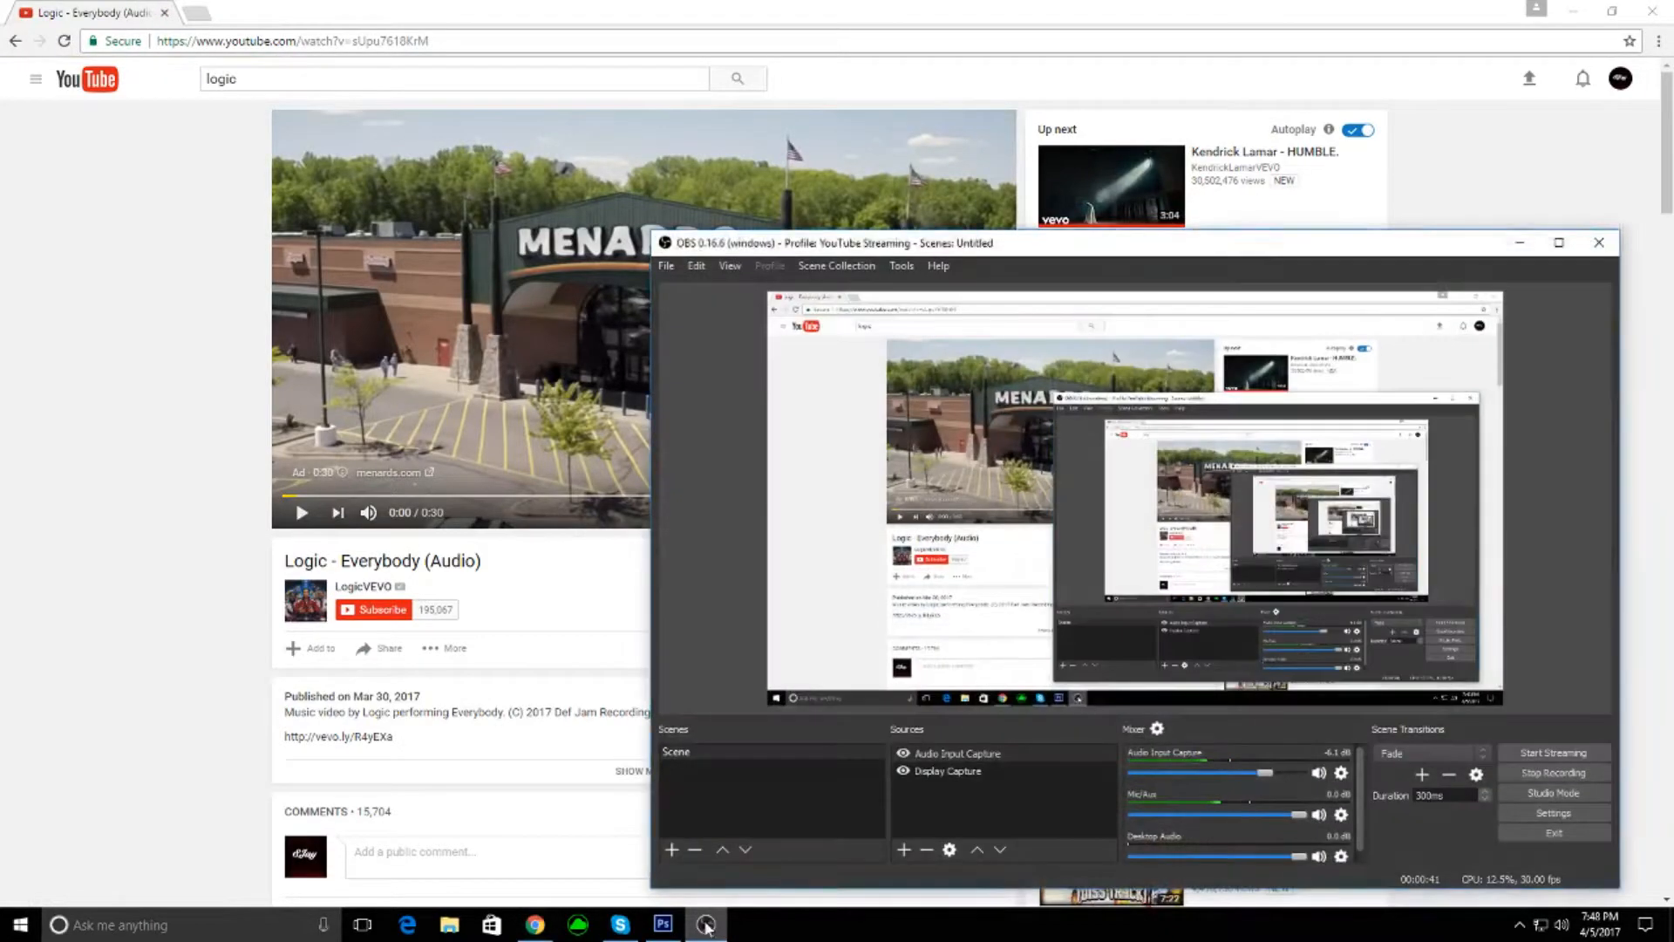
{"action": "left_click", "coordinate": [707, 924]}
{"action": "left_click", "coordinate": [667, 924]}
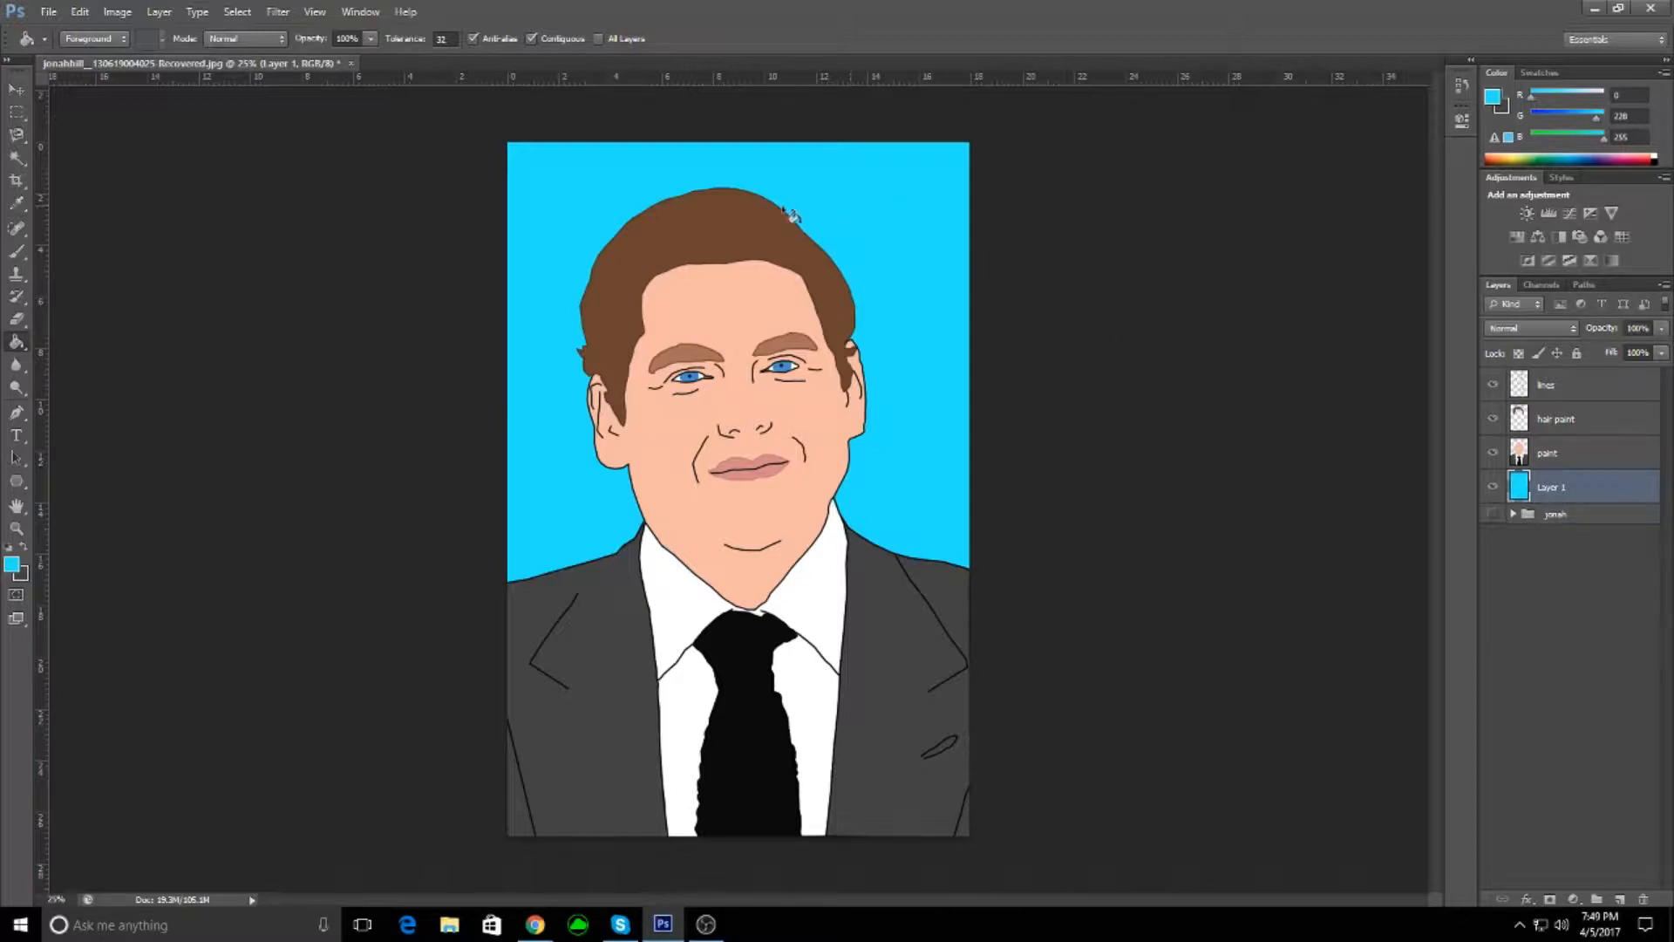
- Open the portrait photo jonahhill__130619004025.jpg from the Desktop as a new document
{"action": "left_click", "coordinate": [54, 14]}
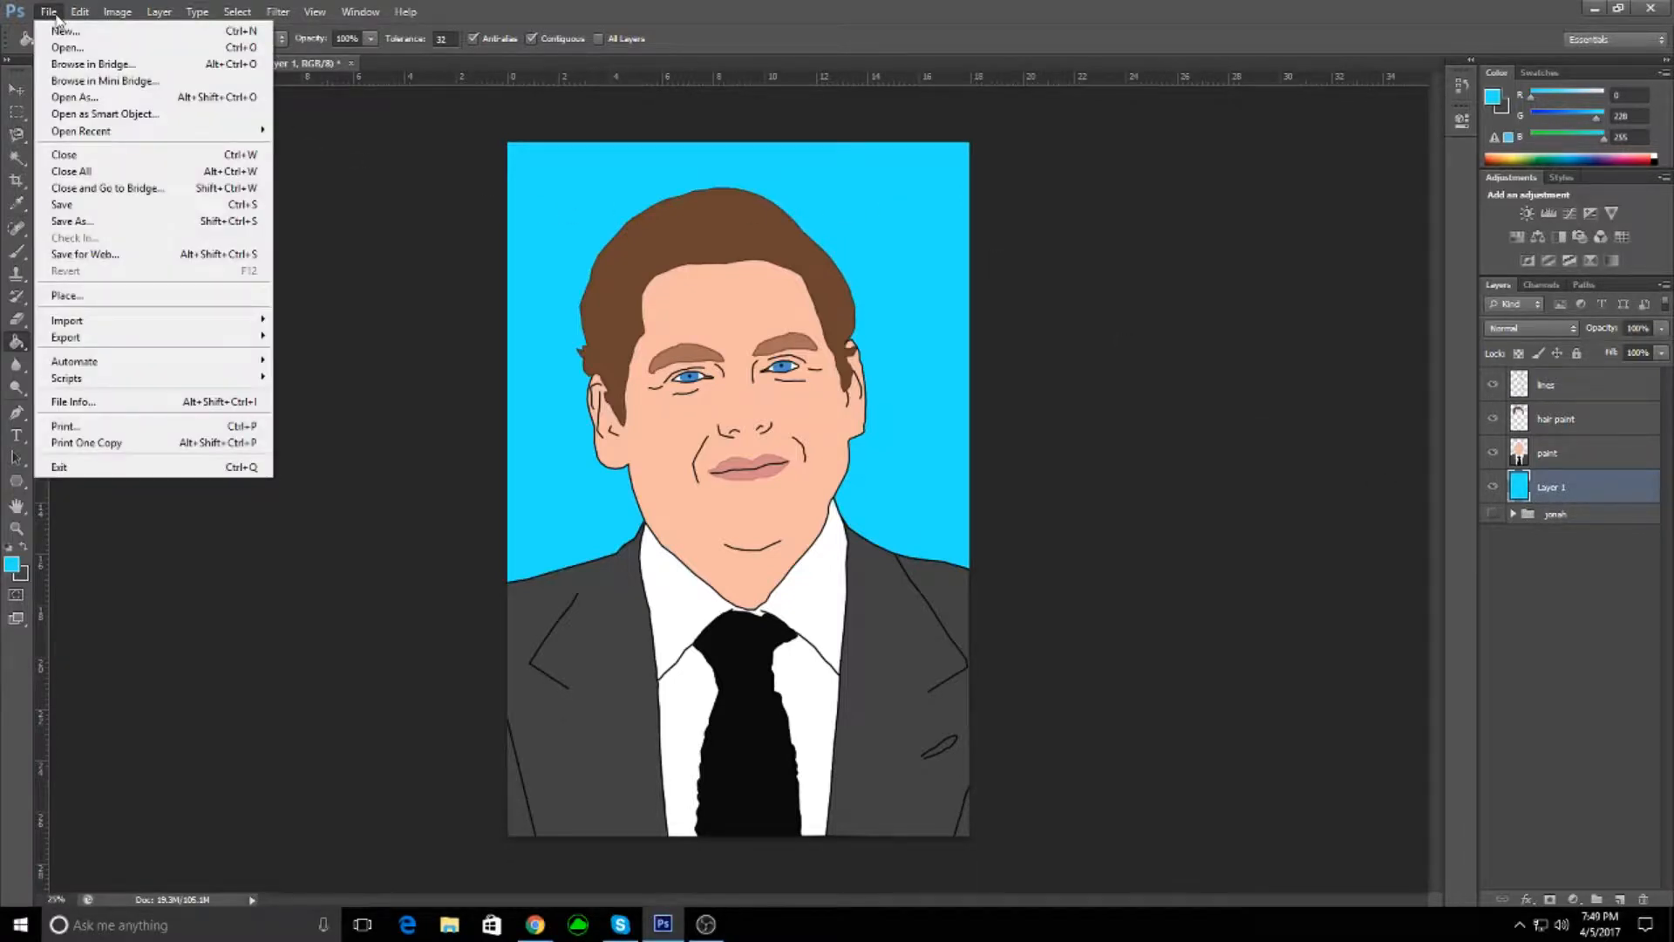
{"action": "left_click", "coordinate": [69, 47]}
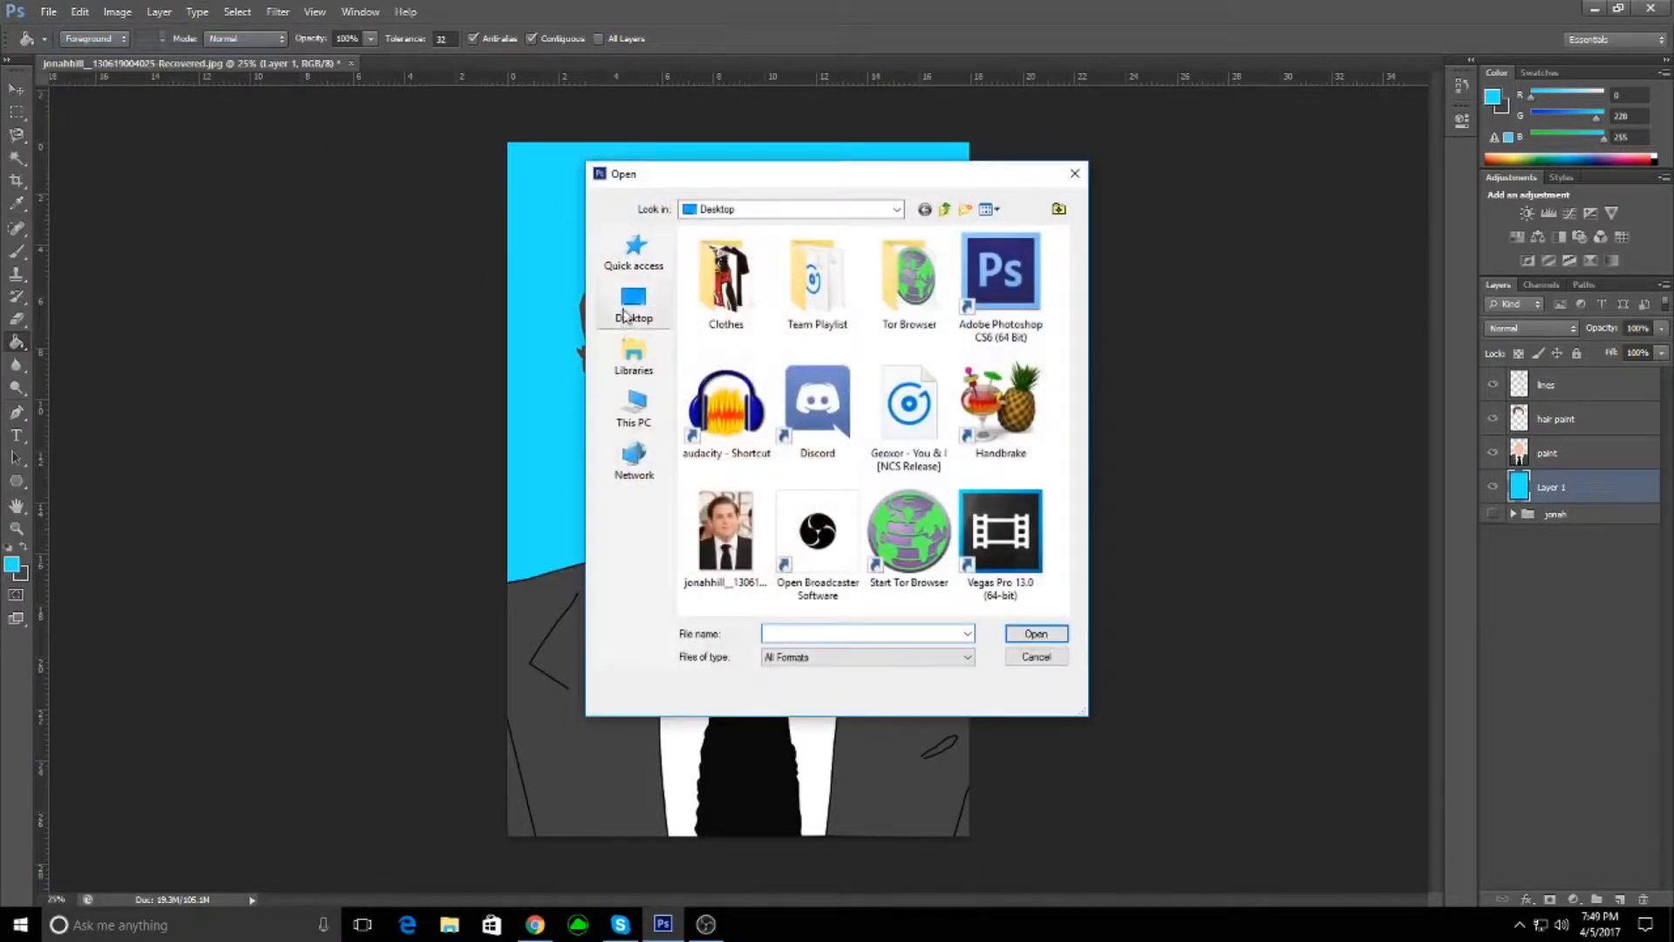
{"action": "left_click", "coordinate": [633, 307]}
{"action": "scroll", "coordinate": [755, 468], "scroll_direction": "down", "scroll_amount": 10}
{"action": "double_click", "coordinate": [755, 468]}
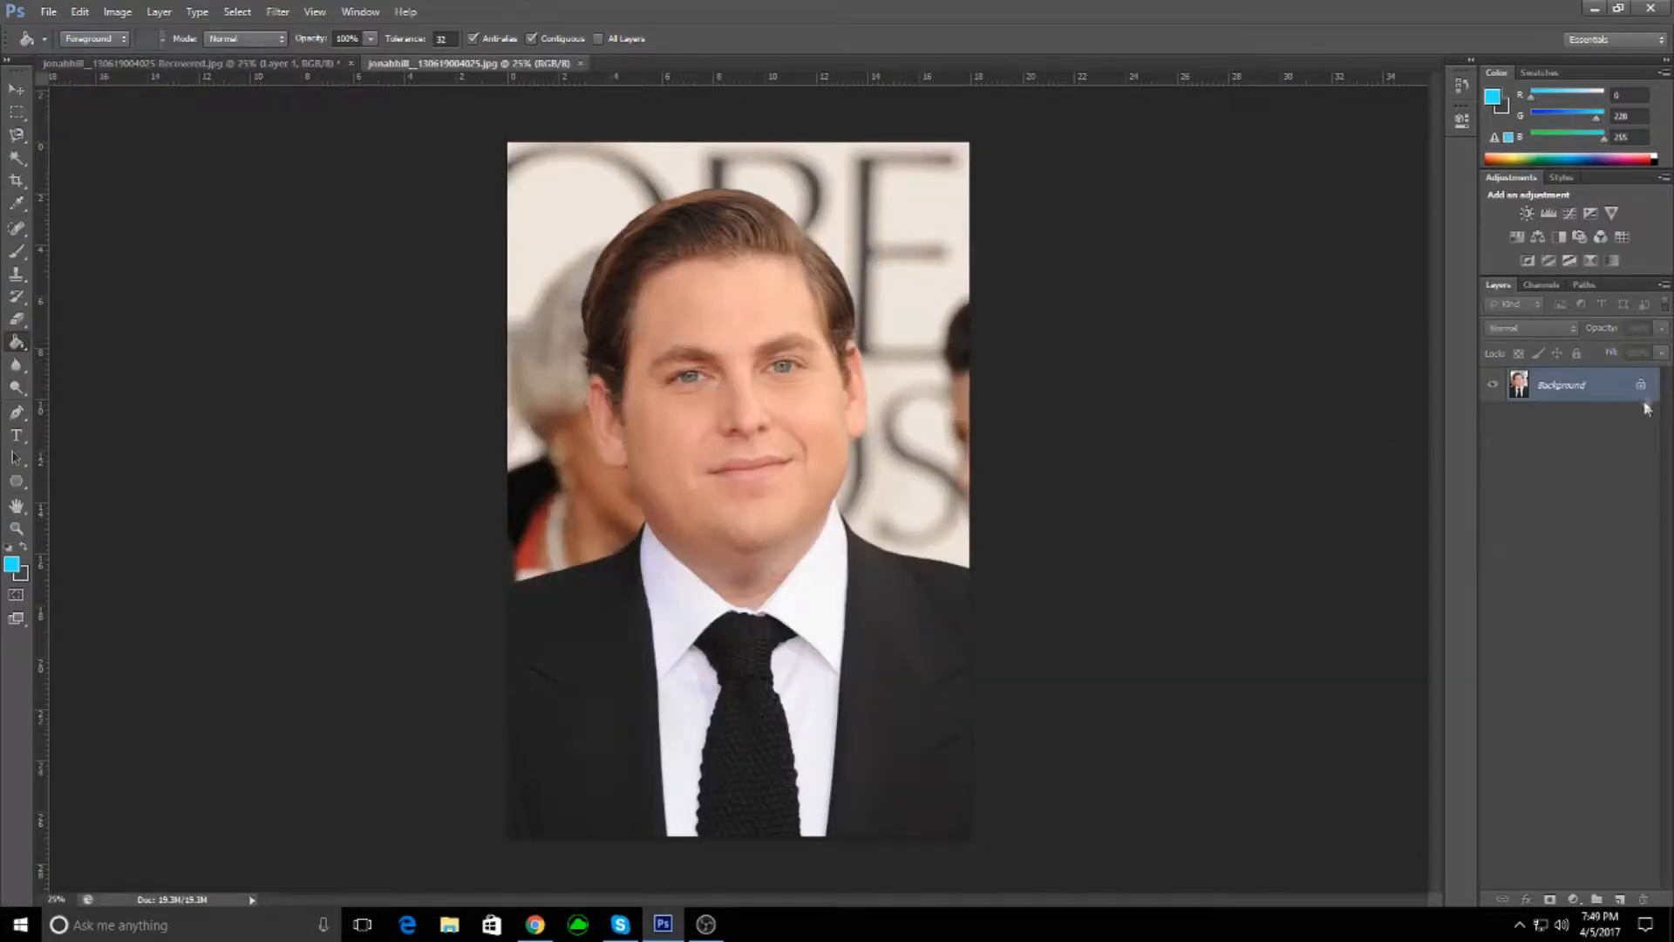
- Convert the locked Background into the regular layer Layer 0 and duplicate it
{"action": "double_click", "coordinate": [1587, 384]}
{"action": "left_click", "coordinate": [743, 207]}
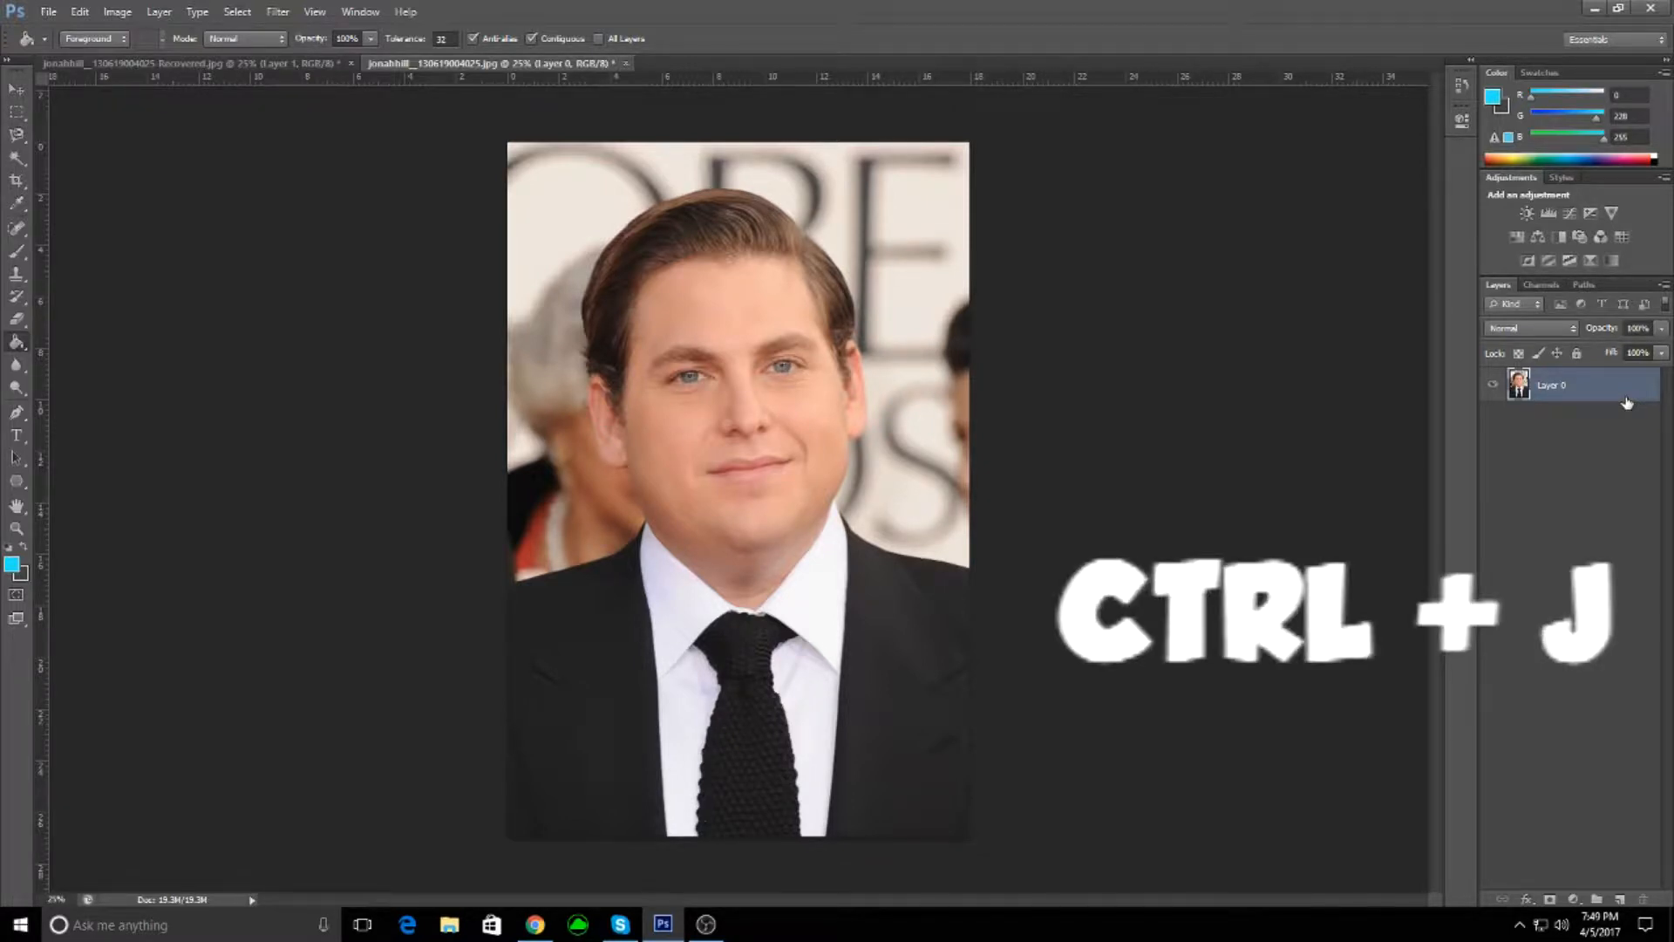
{"action": "key", "text": "ctrl+j"}
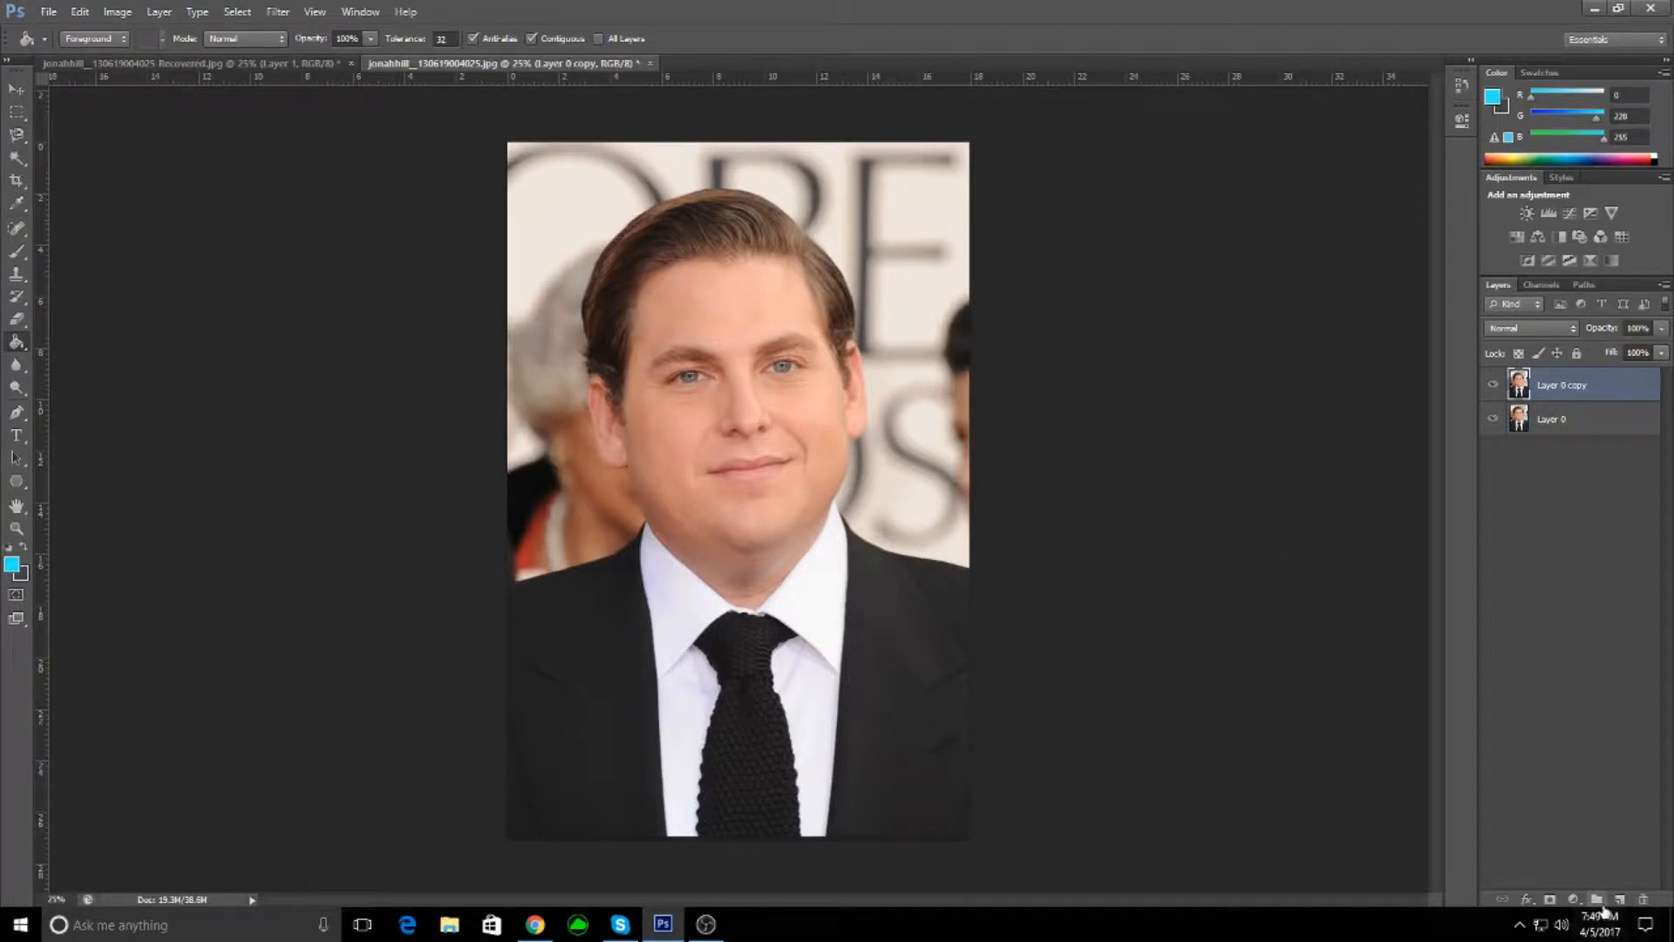
- Create a layer group above the photo layers and name it "Jonah"
{"action": "left_click", "coordinate": [1596, 899]}
{"action": "double_click", "coordinate": [1592, 380]}
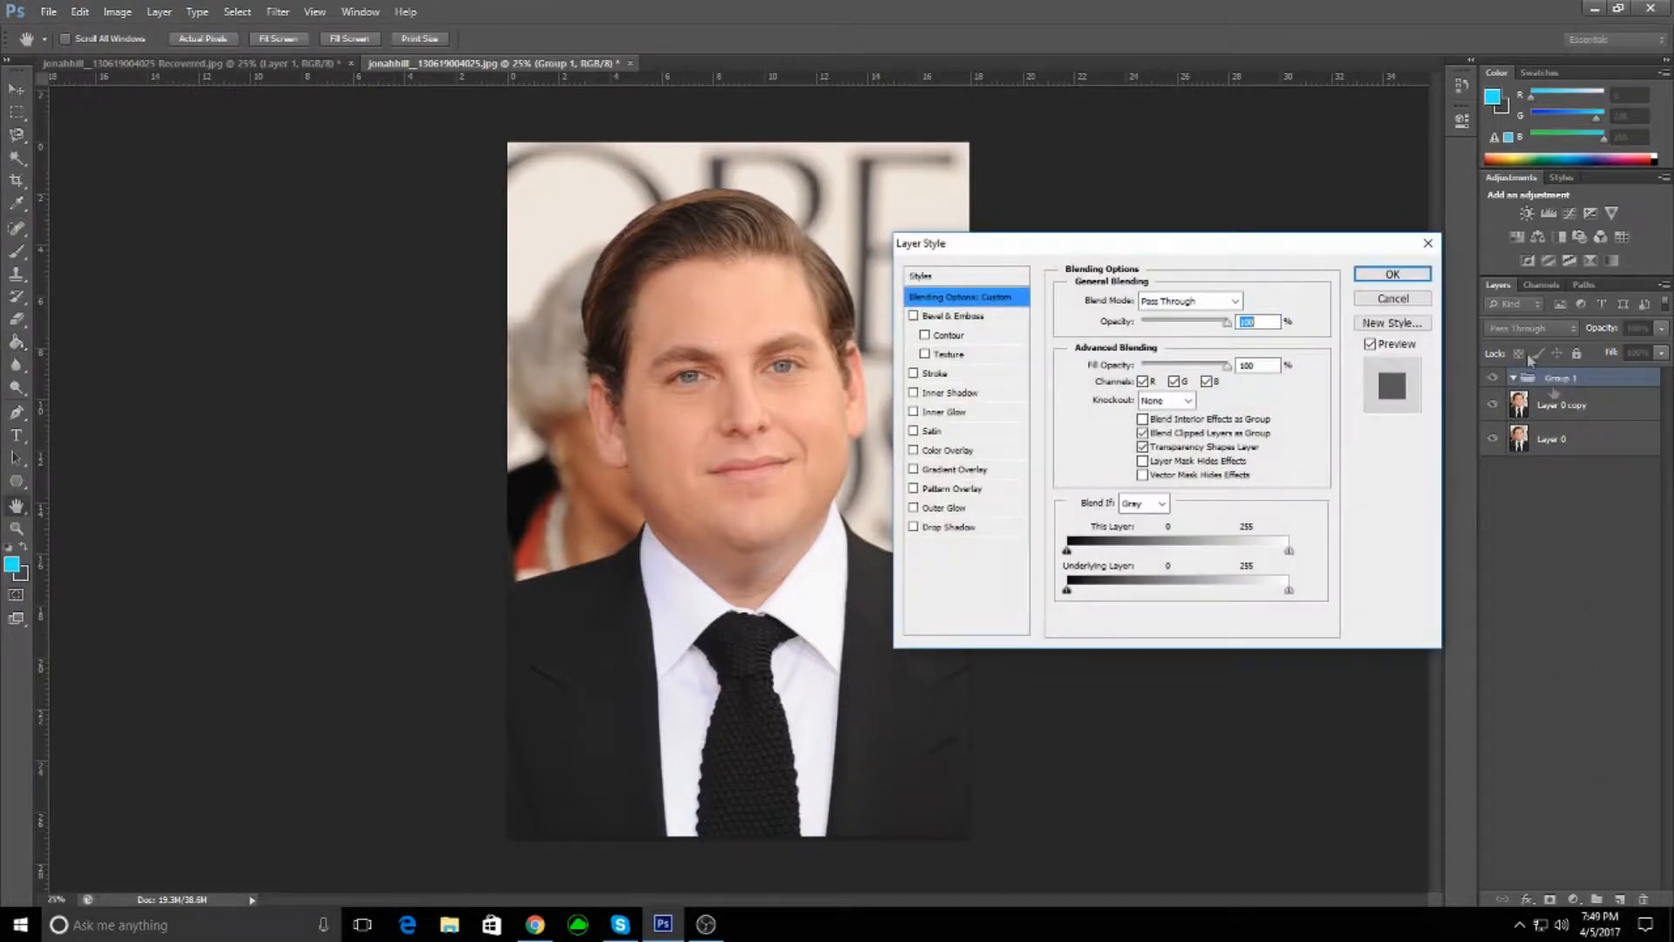
{"action": "left_click", "coordinate": [1428, 244]}
{"action": "double_click", "coordinate": [1566, 378]}
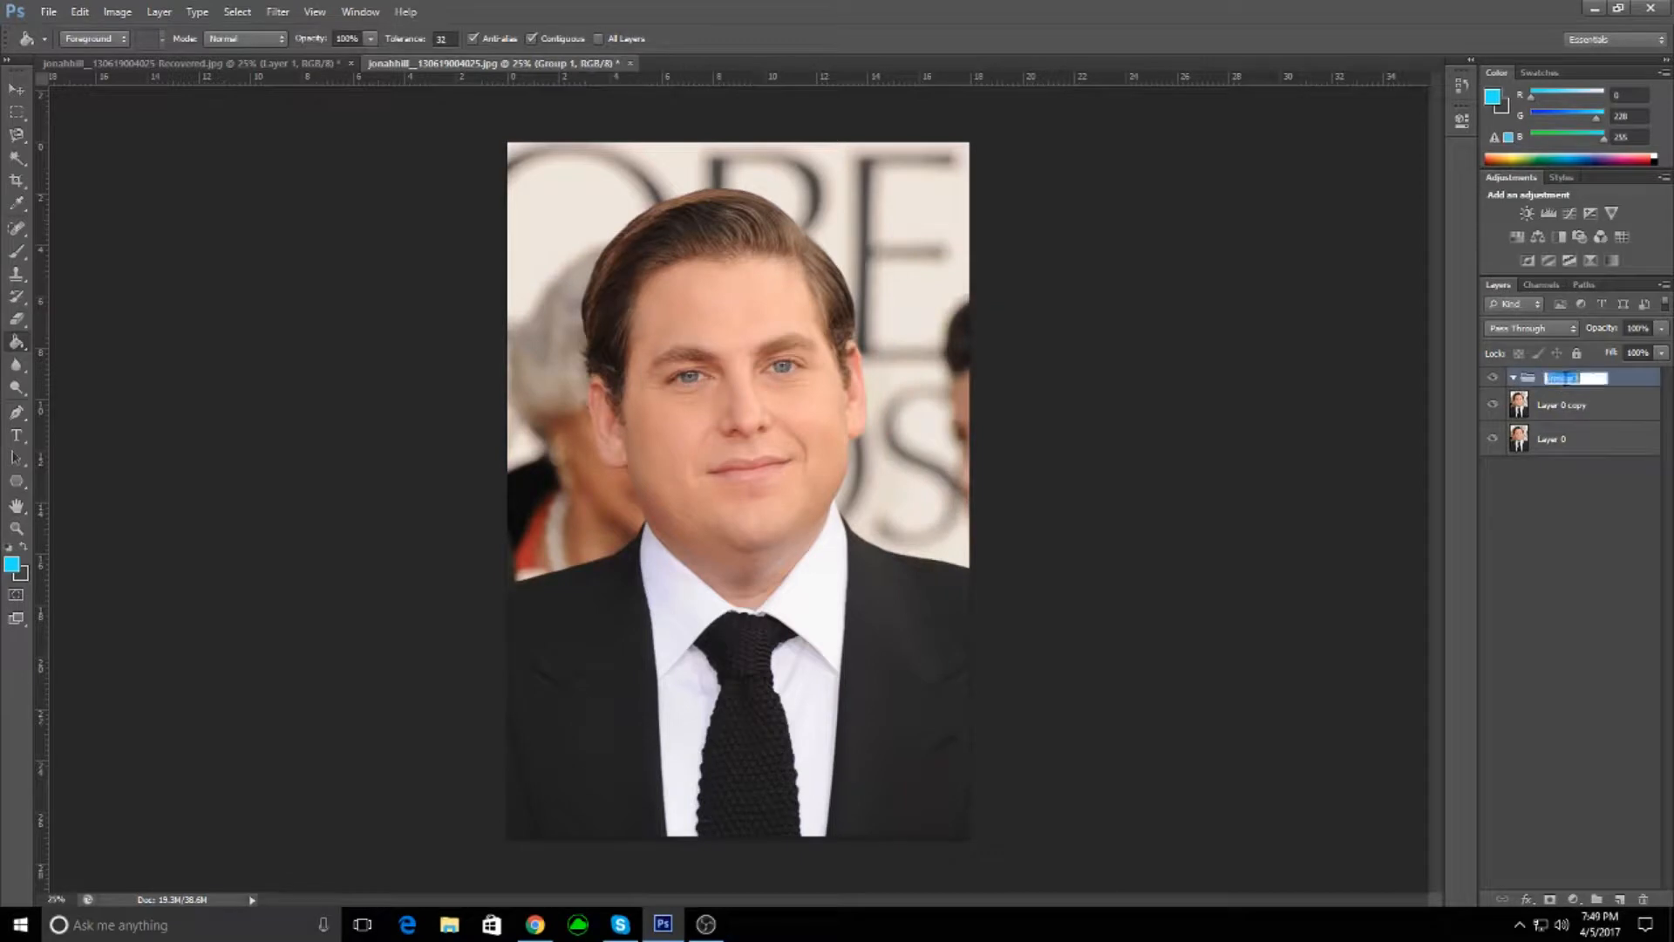
{"action": "key", "text": "BackSpace"}
{"action": "type", "text": "Jon"}
{"action": "key", "text": "Return"}
- Move both photo layers into the Jonah group, hide Layer 0 copy and collapse the group
{"action": "left_click_drag", "start_coordinate": [1565, 408], "coordinate": [1561, 382]}
{"action": "left_click_drag", "start_coordinate": [1564, 444], "coordinate": [1558, 384]}
{"action": "left_click", "coordinate": [1493, 405]}
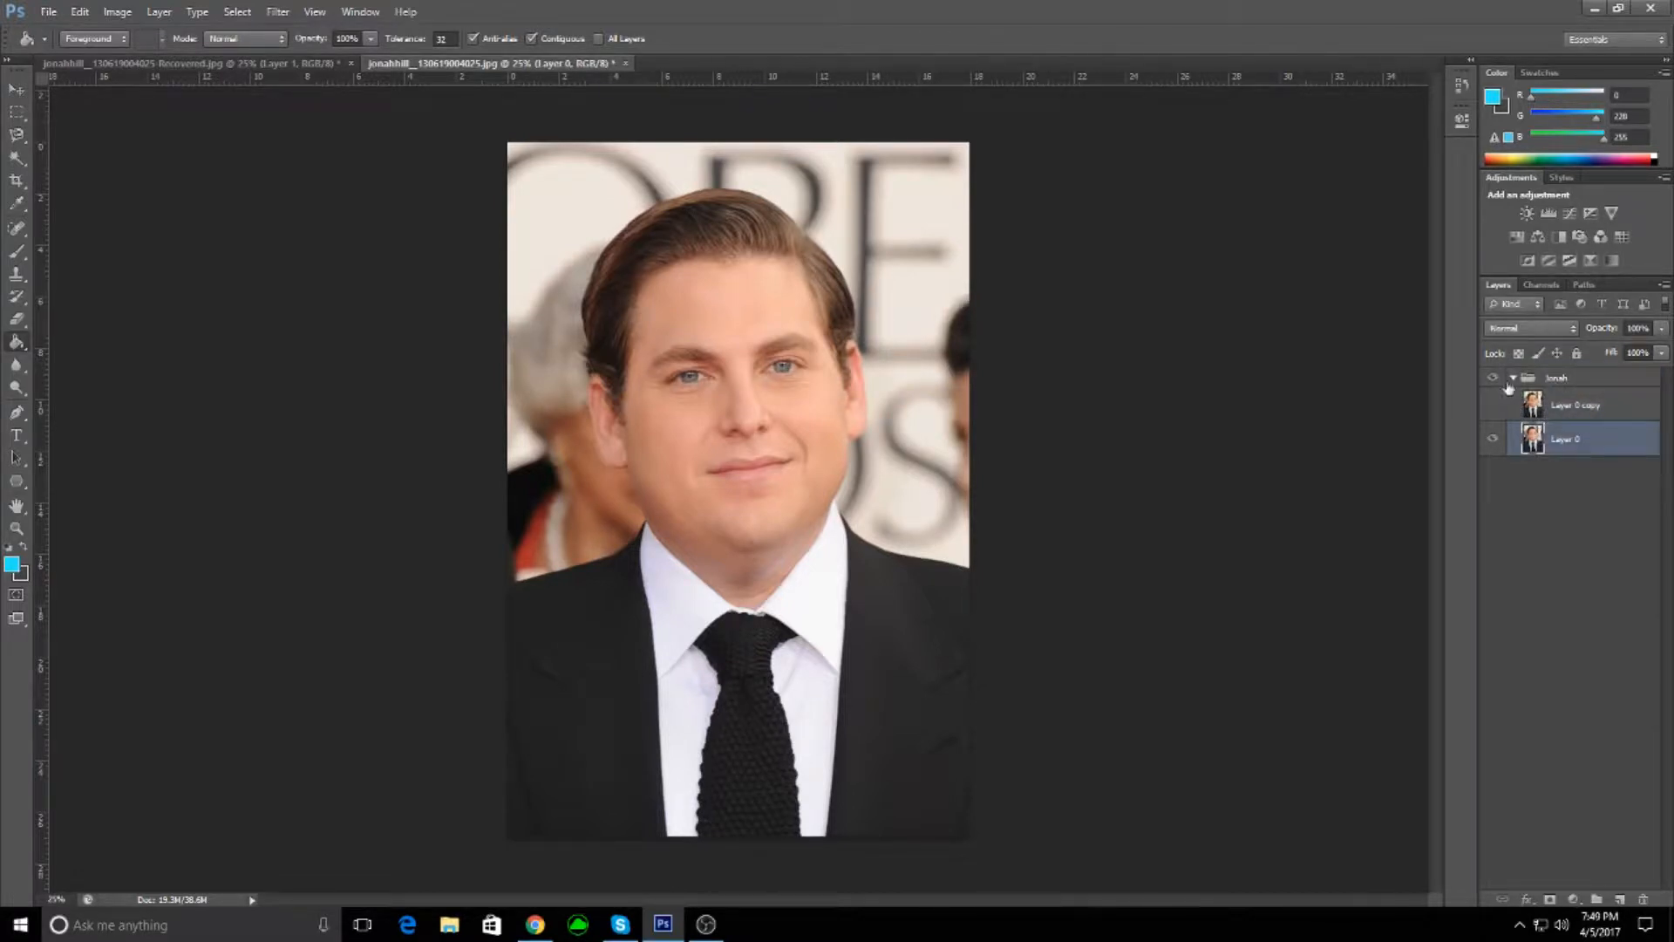
{"action": "left_click", "coordinate": [1513, 378]}
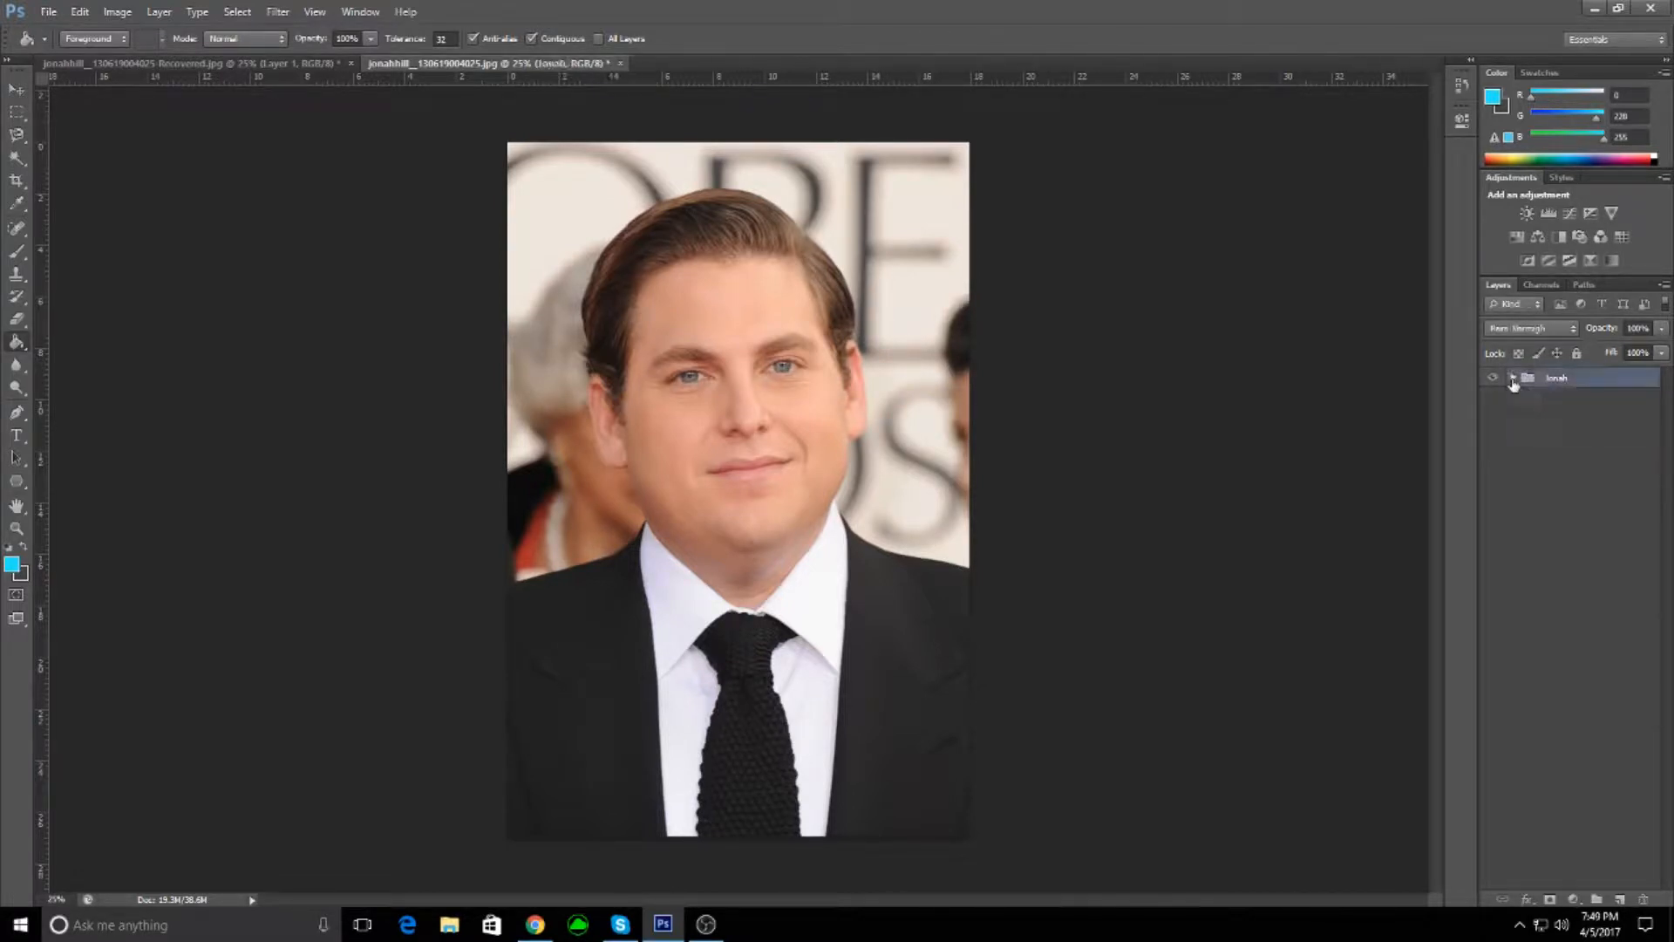
- Add a new empty layer above the Jonah group and name it "Lines"
{"action": "left_click", "coordinate": [1615, 900]}
{"action": "double_click", "coordinate": [1561, 385]}
{"action": "key", "text": "BackSpace"}
{"action": "type", "text": "Lines"}
{"action": "key", "text": "Return"}
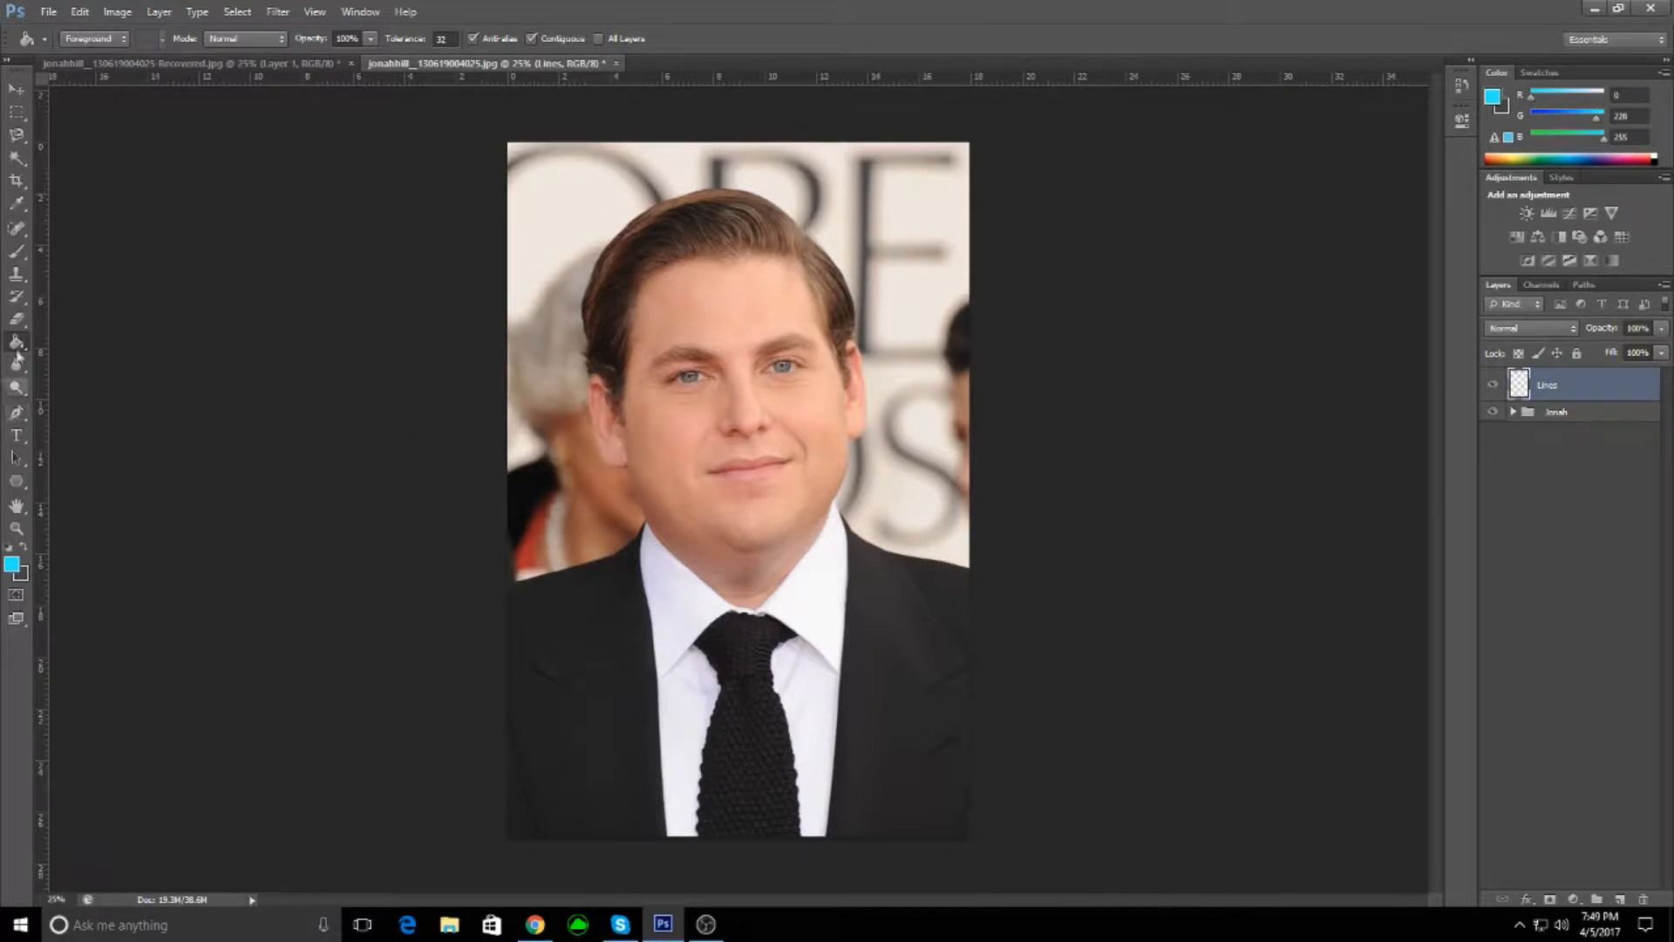
- Choose the Brush tool and reduce its hard round tip to a size of only a few pixels
{"action": "left_click", "coordinate": [18, 256]}
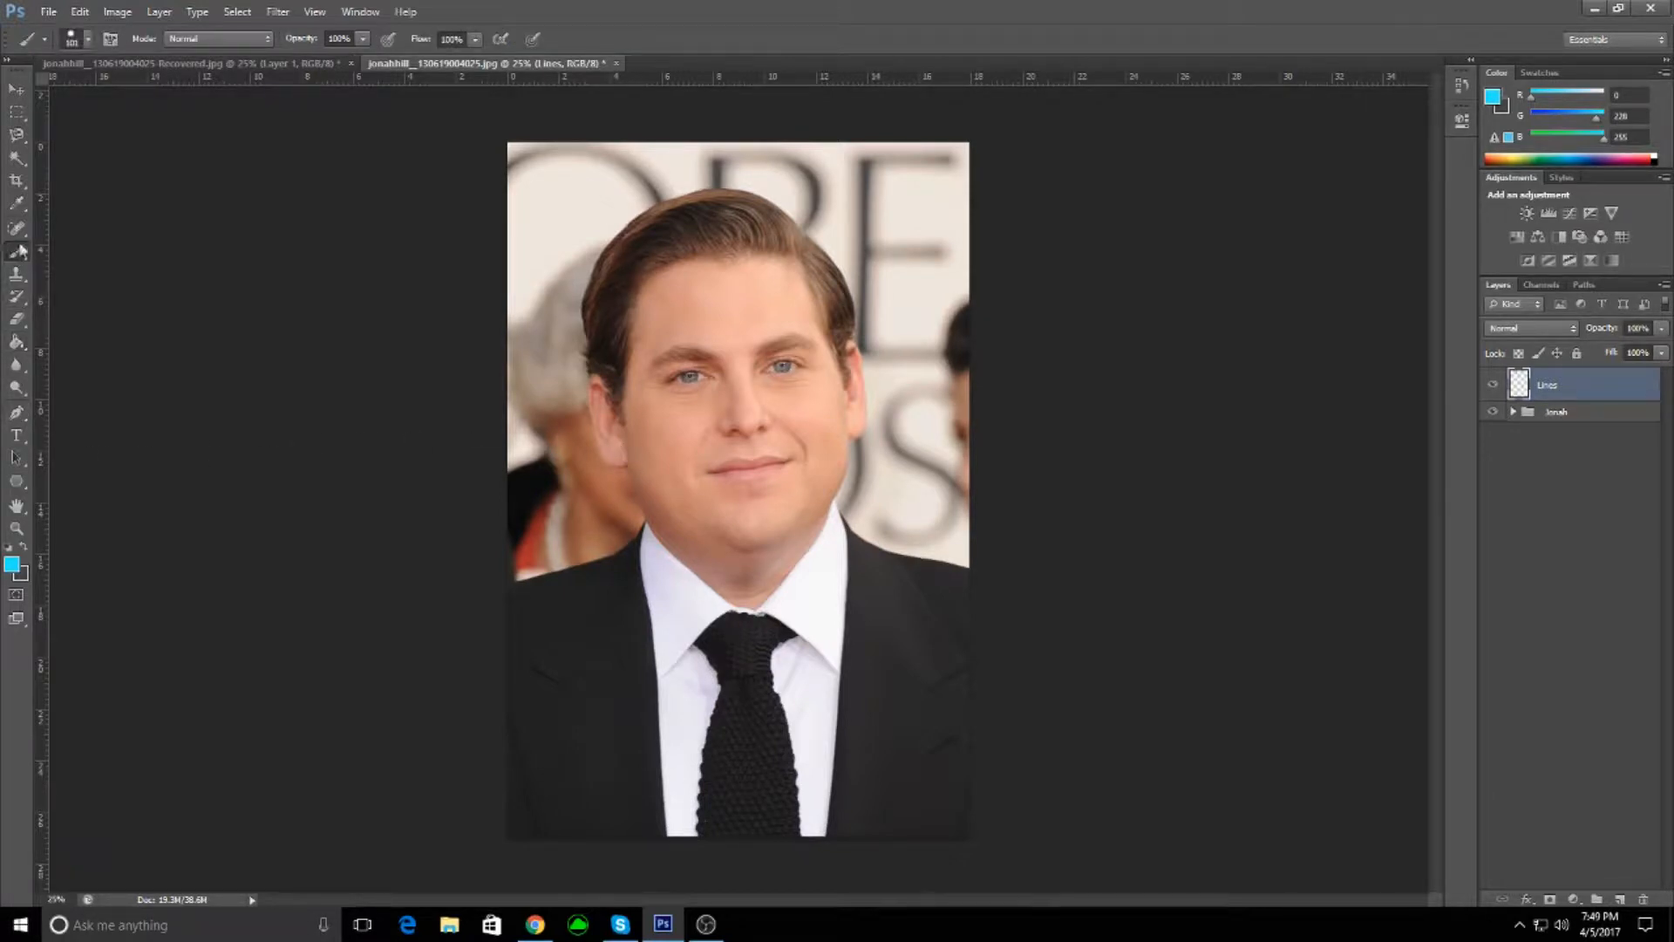
{"action": "left_click", "coordinate": [88, 39]}
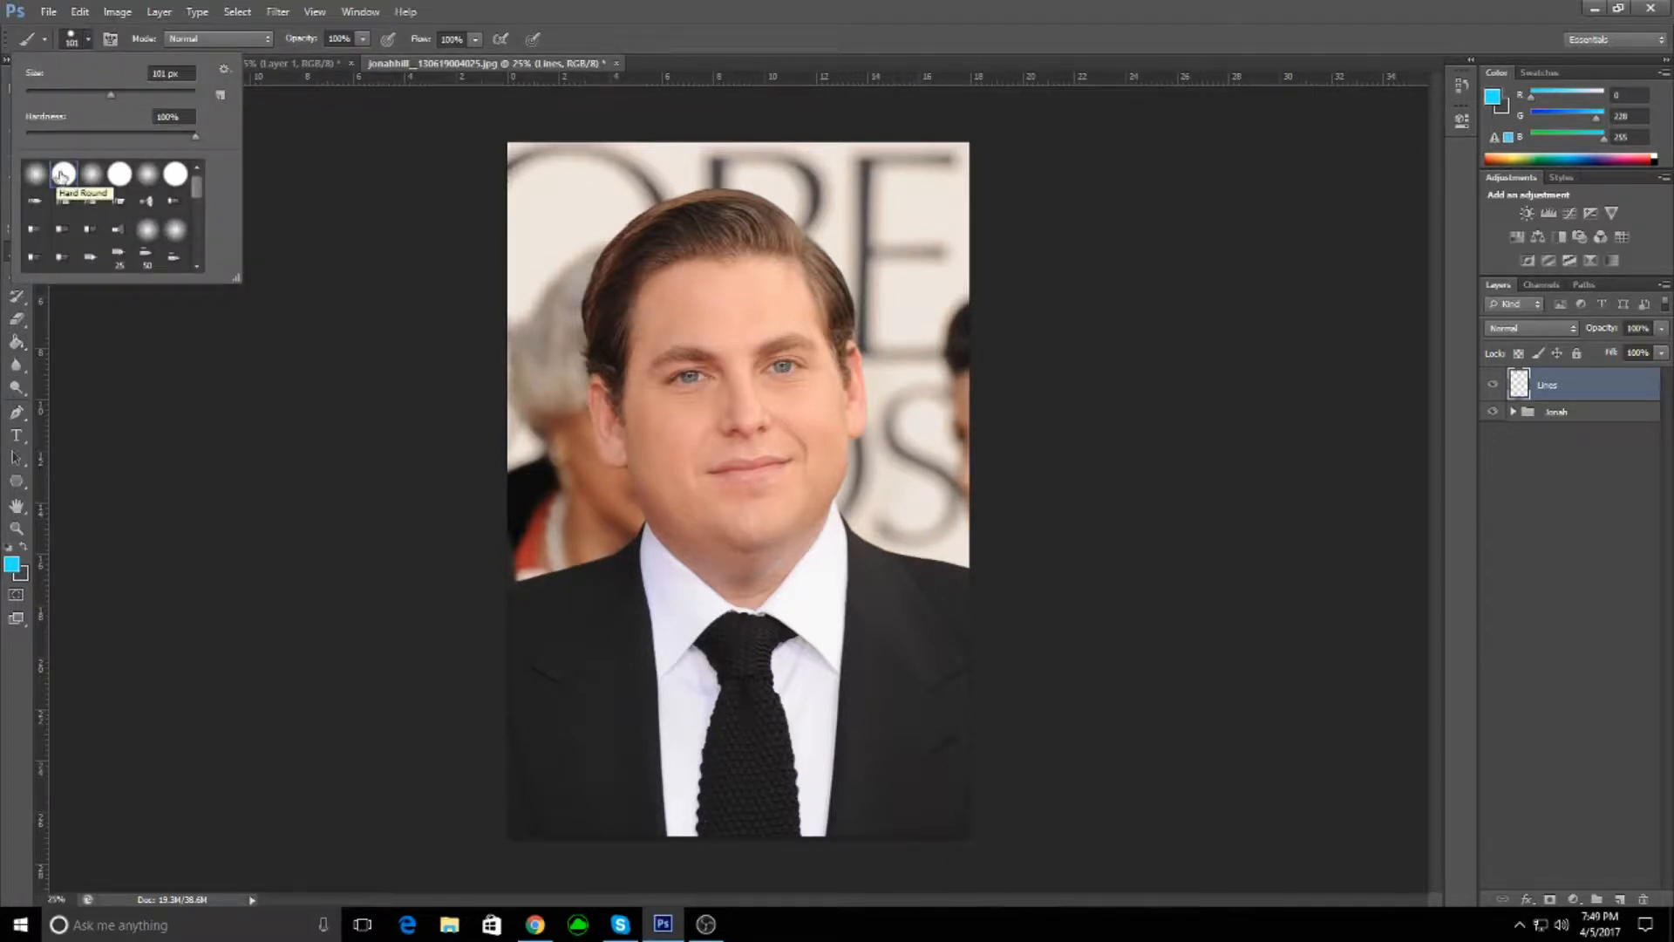
{"action": "left_click_drag", "start_coordinate": [169, 74], "coordinate": [135, 74]}
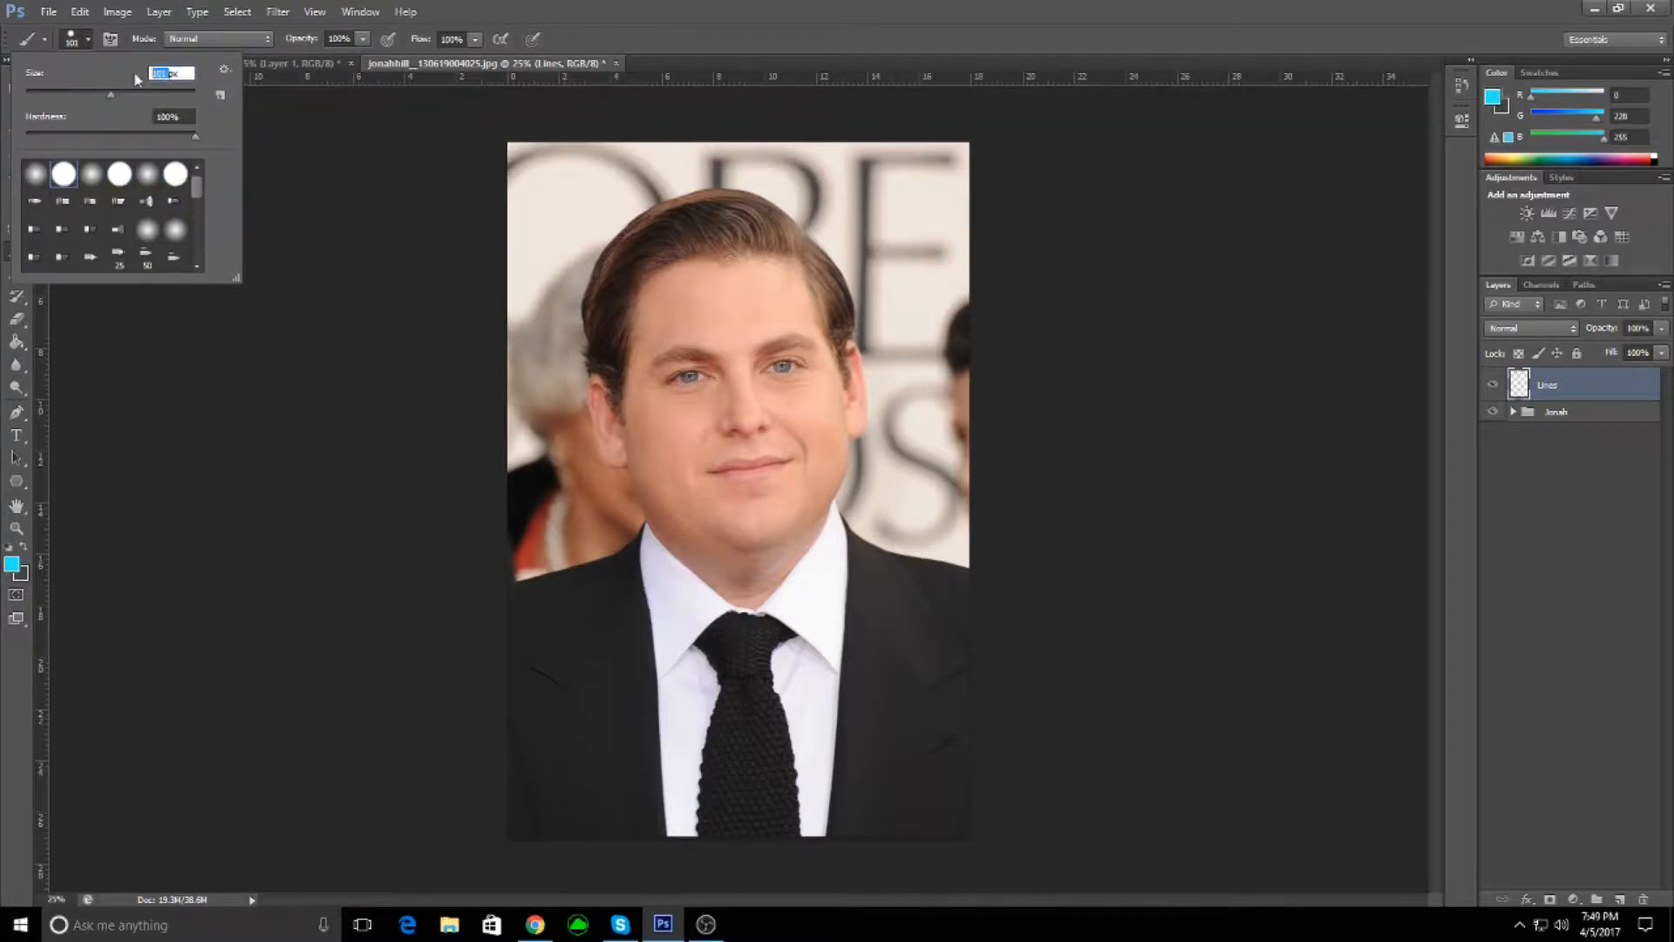
{"action": "key", "text": "BackSpace"}
{"action": "type", "text": "4"}
{"action": "left_click", "coordinate": [102, 46]}
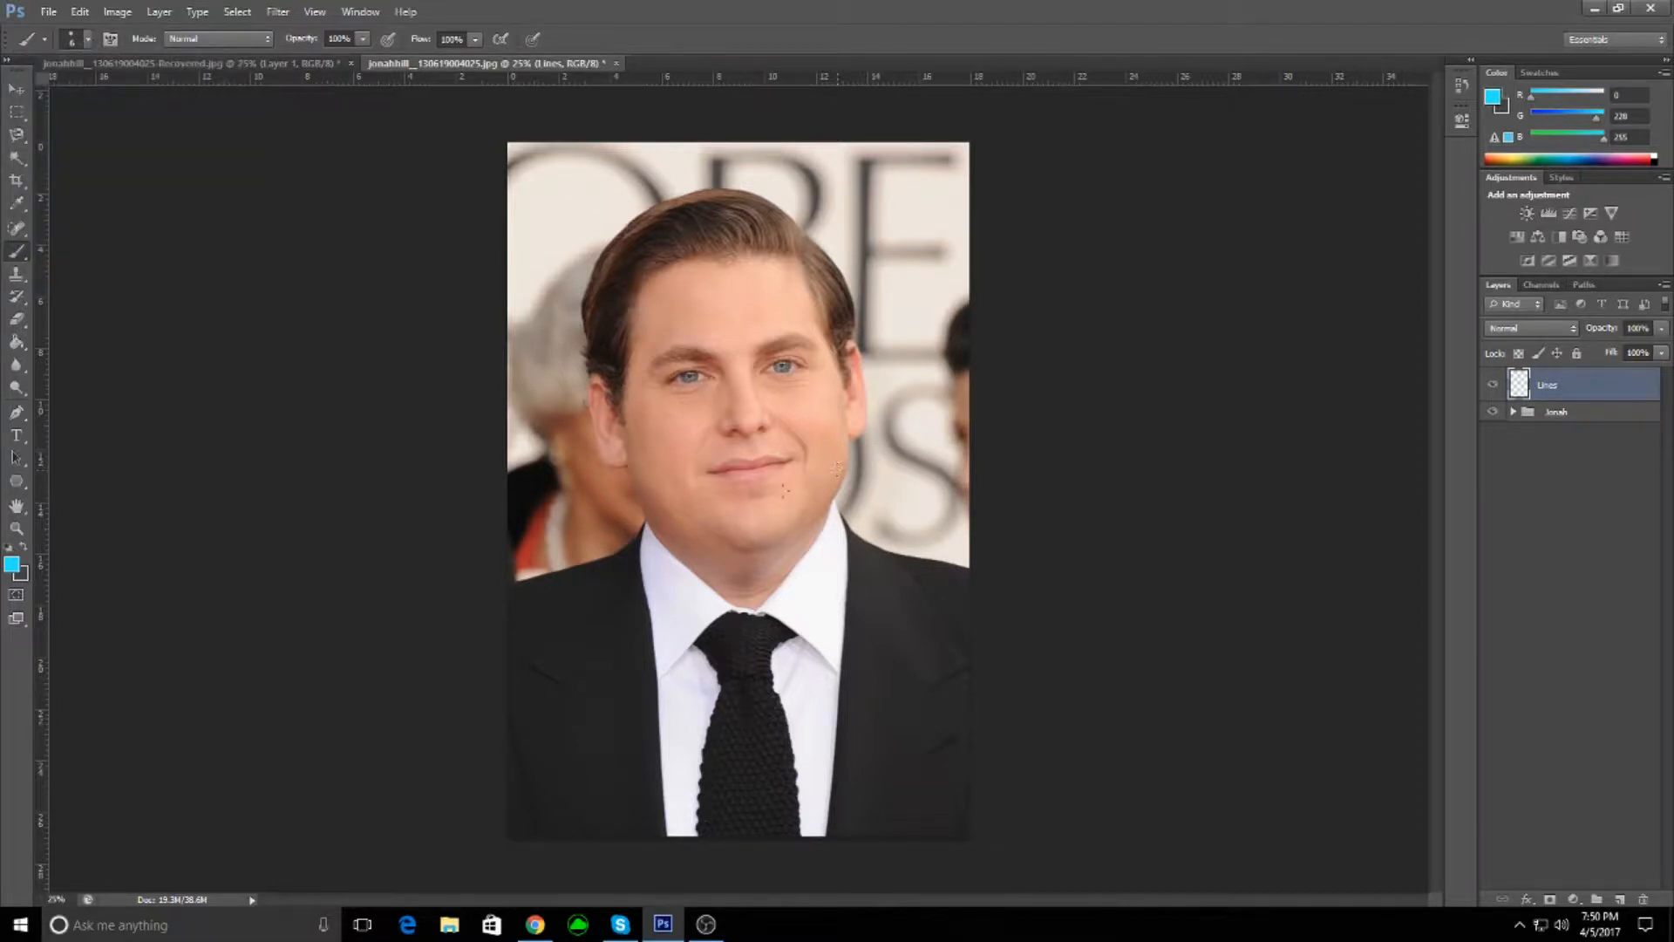
- Set the foreground color to black, 000000
{"action": "left_click", "coordinate": [10, 569]}
{"action": "left_click", "coordinate": [725, 725]}
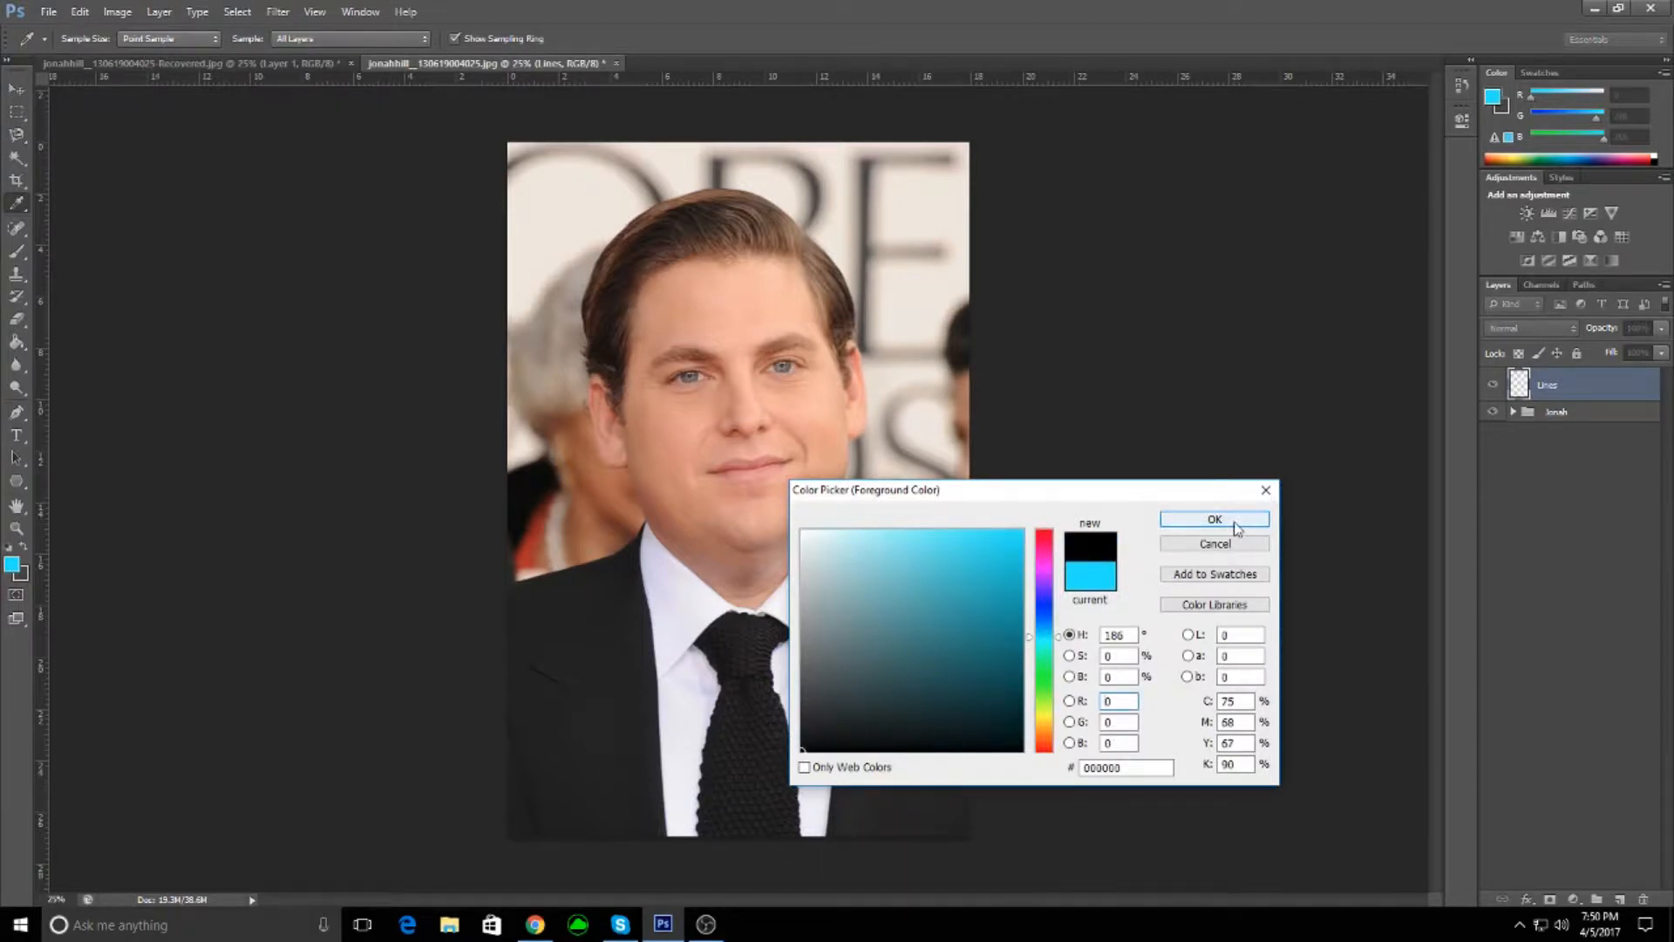
{"action": "left_click", "coordinate": [1214, 519]}
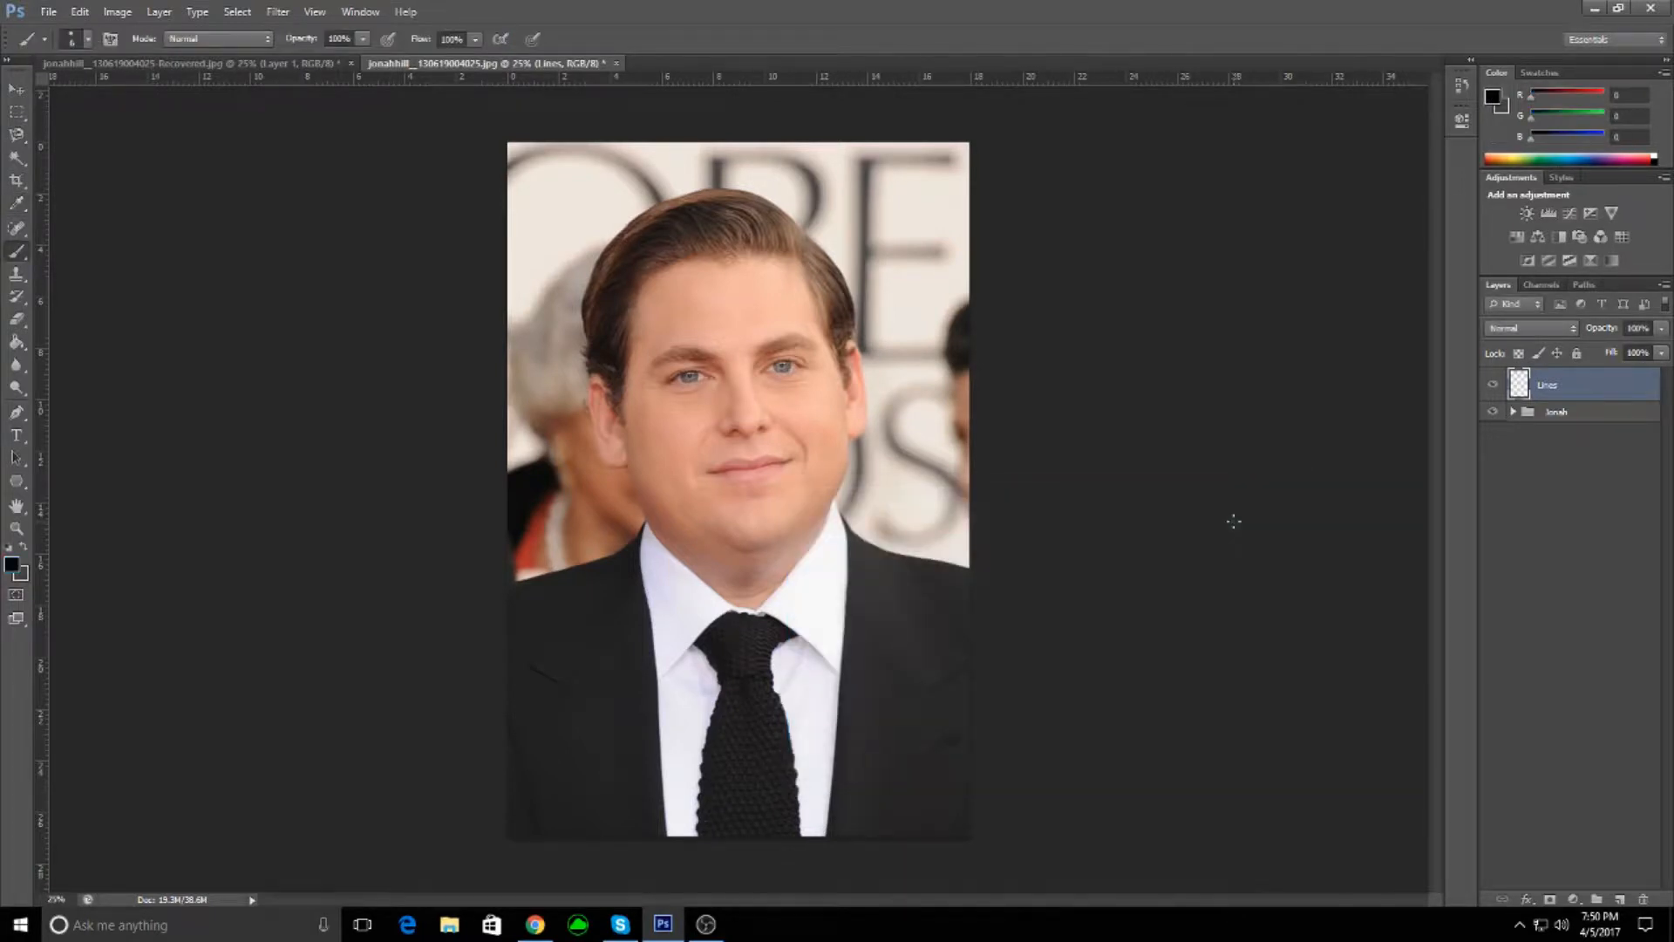
- Activate the Pen tool in Path mode for tracing the face and check the finished cartoon document for reference
{"action": "left_click", "coordinate": [19, 419]}
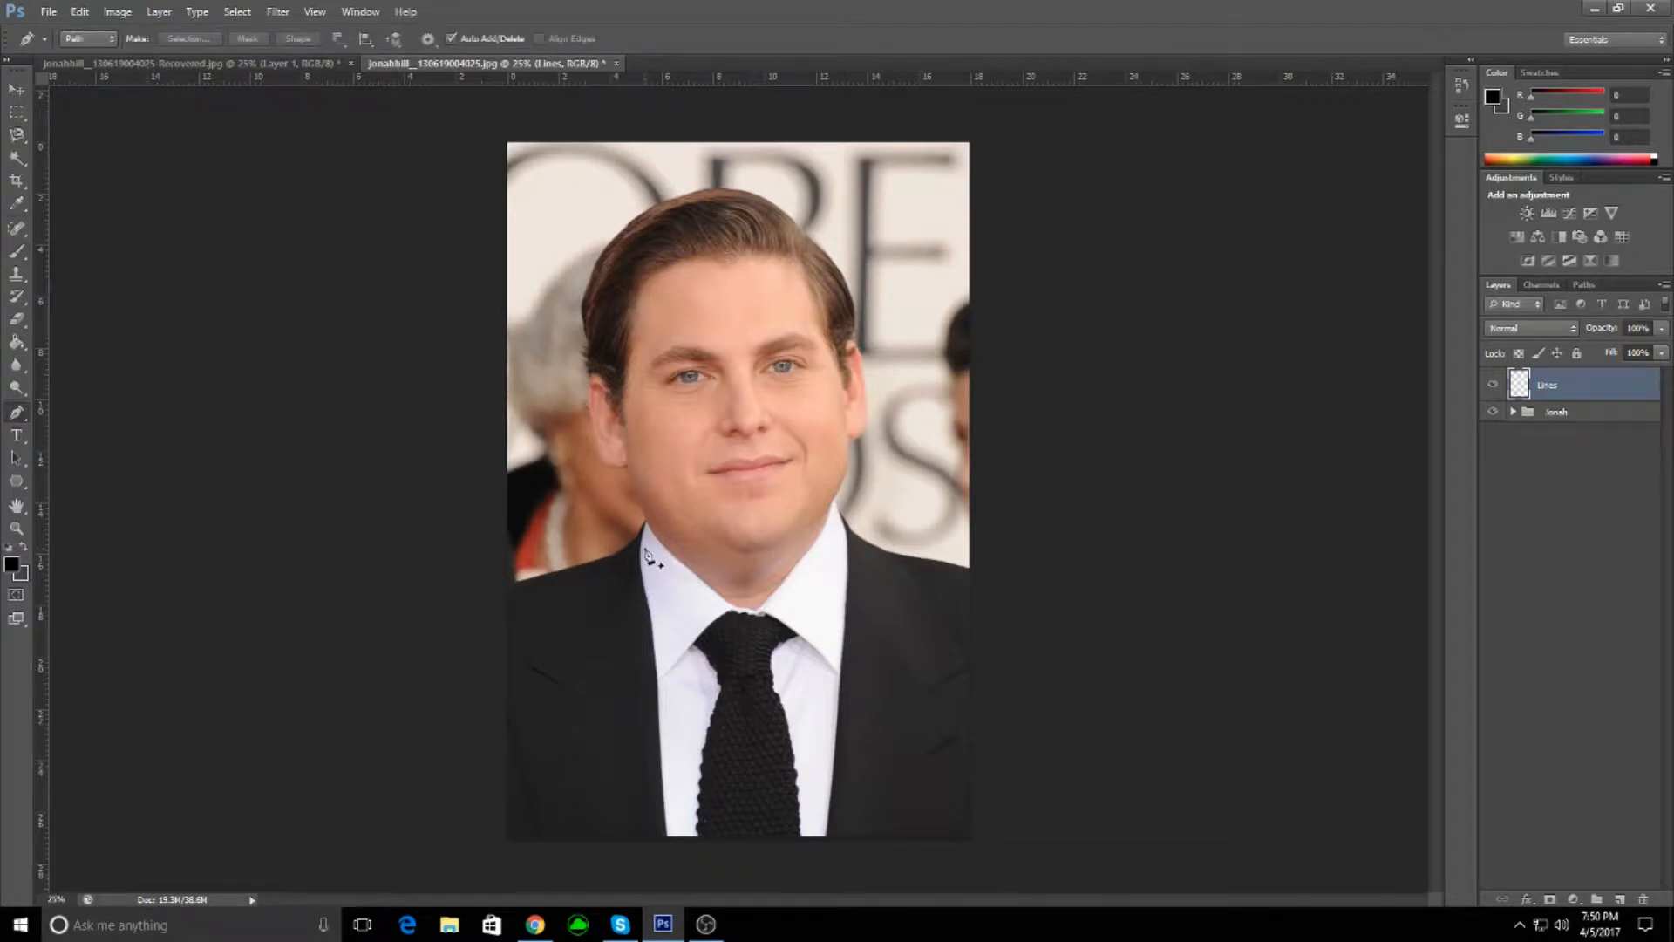
{"action": "key", "text": "ctrl+plus"}
{"action": "key", "text": "ctrl+plus"}
{"action": "key", "text": "ctrl+plus"}
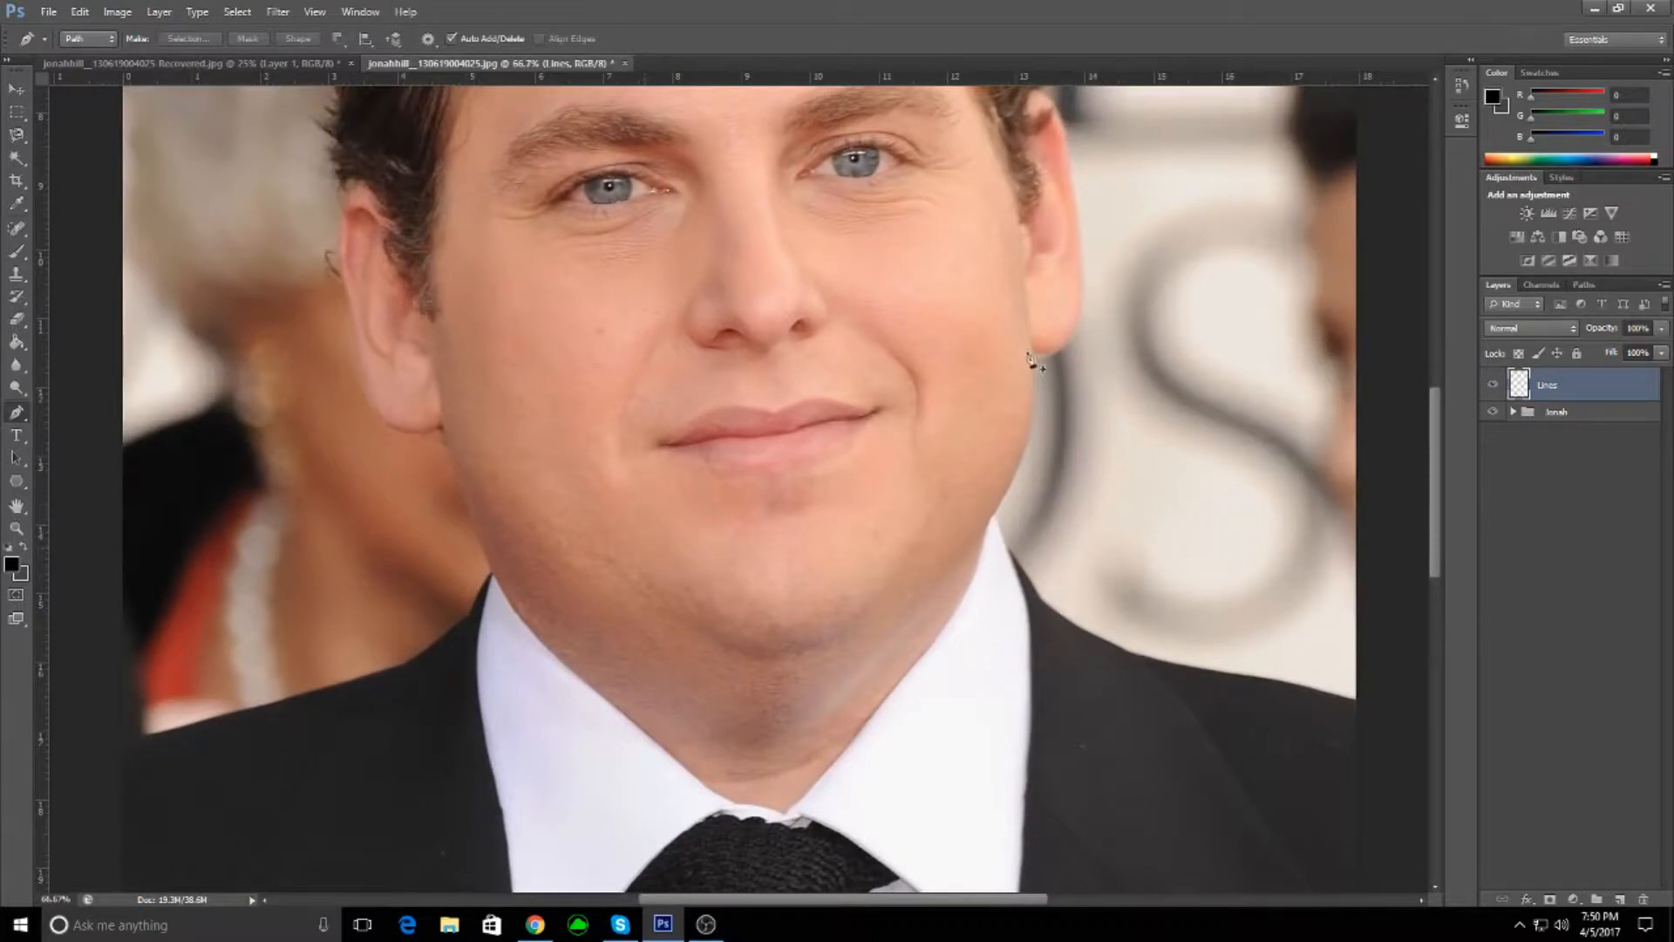
{"action": "scroll", "coordinate": [1166, 306], "scroll_direction": "up", "scroll_amount": 3}
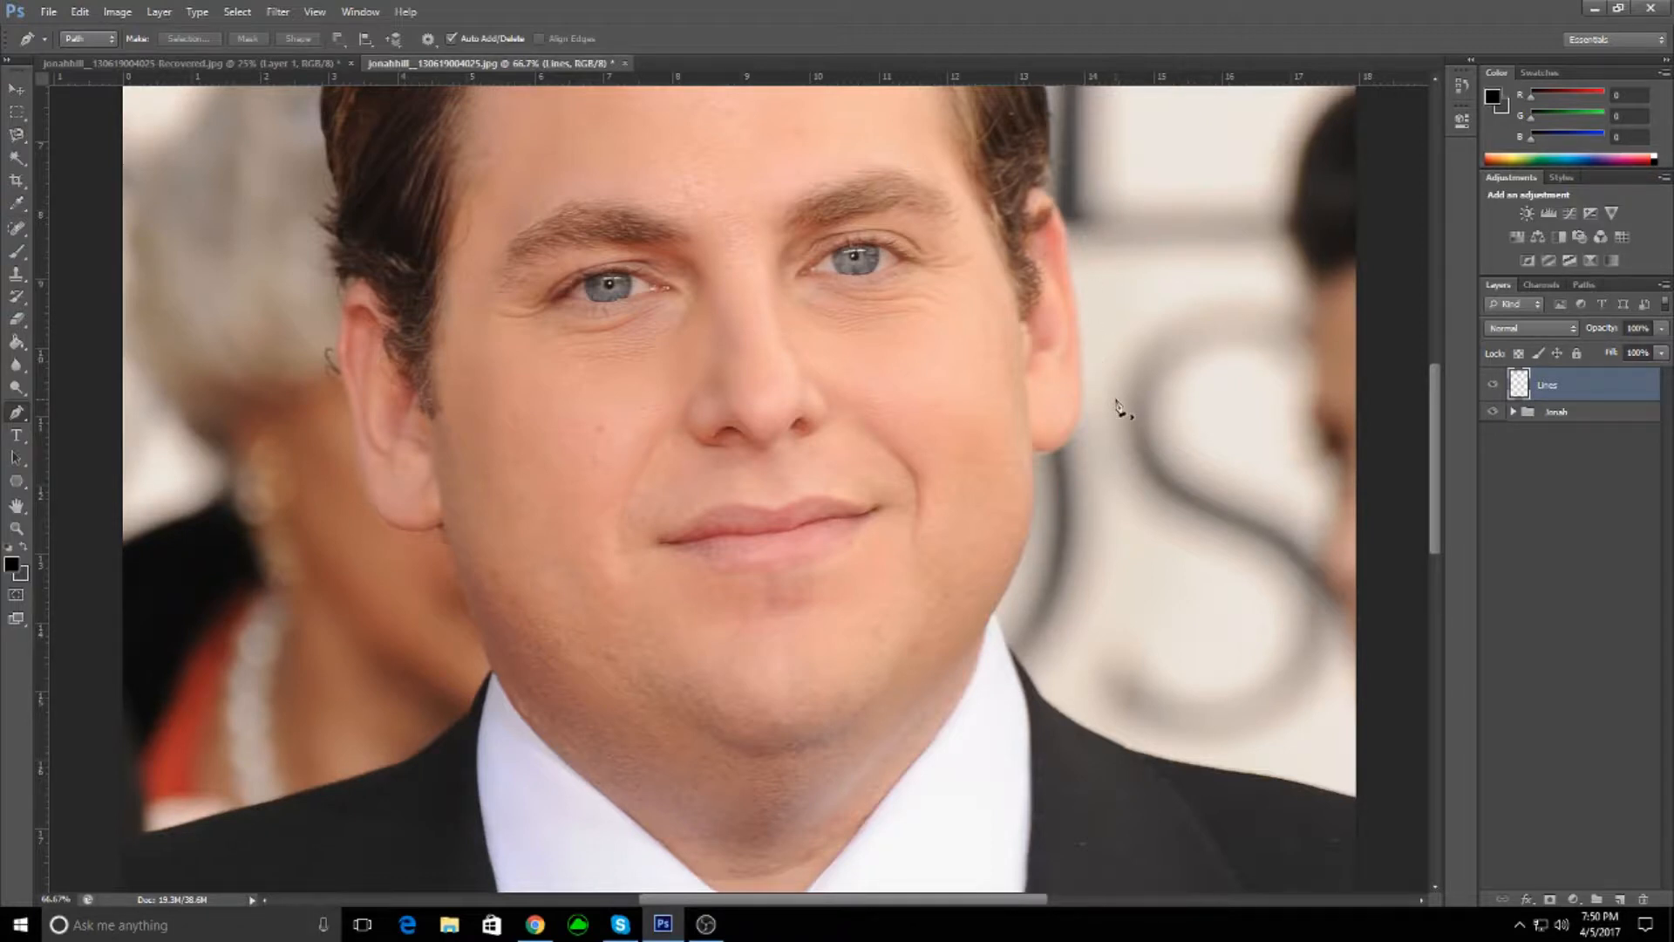
{"action": "left_click", "coordinate": [197, 64]}
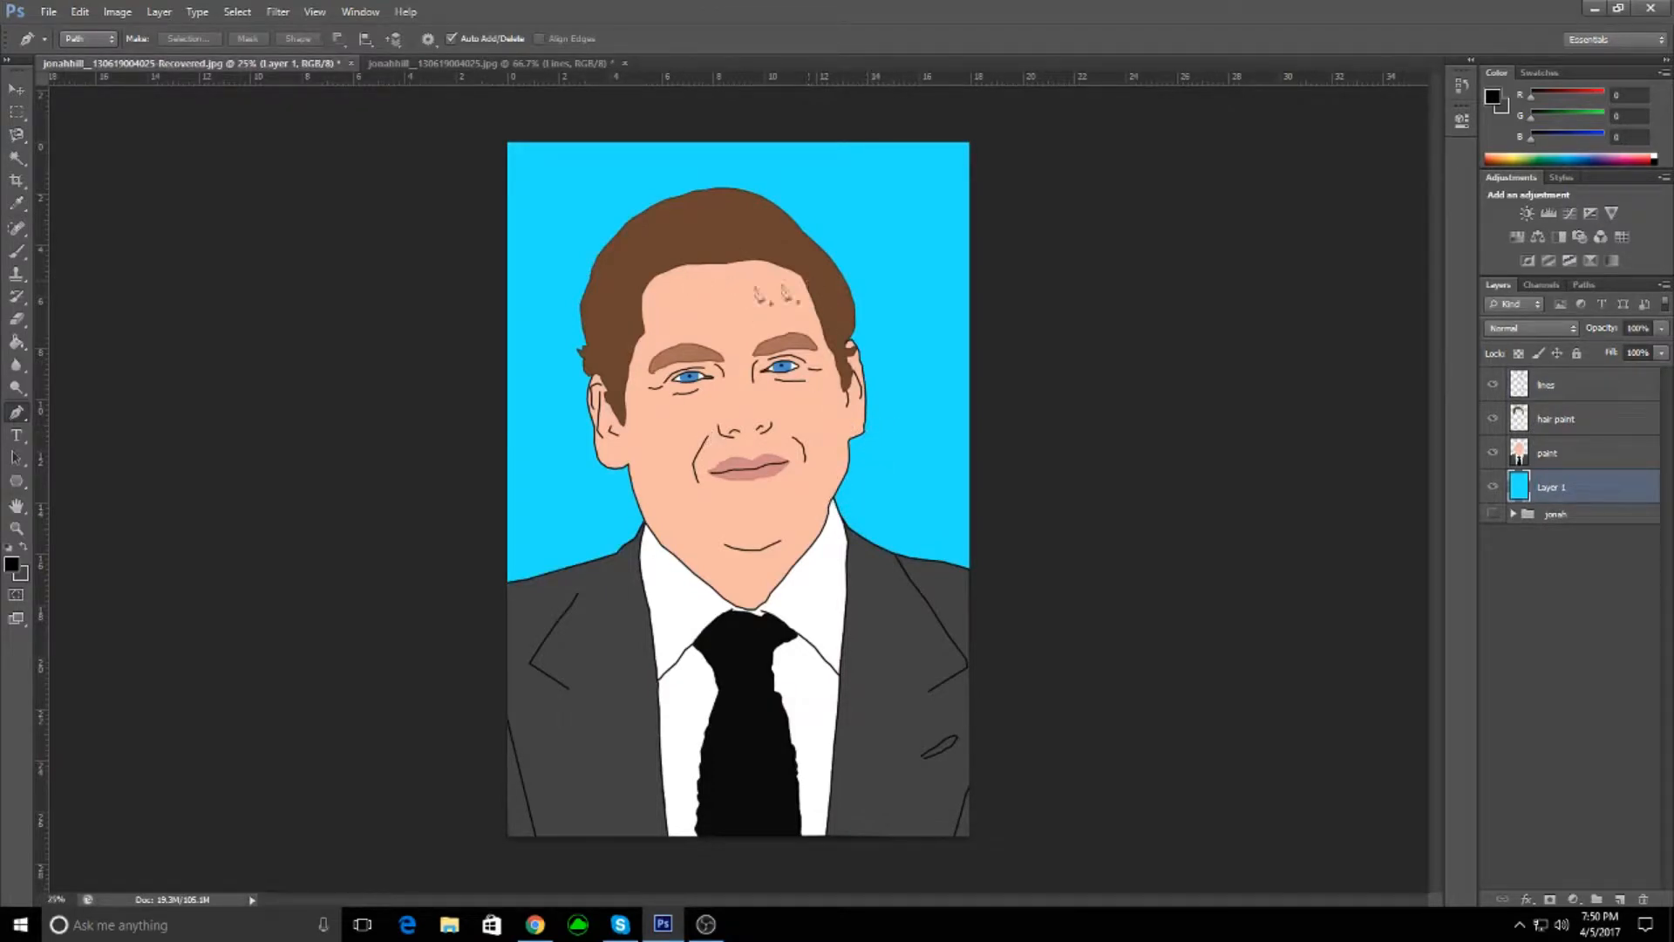
{"action": "left_click", "coordinate": [486, 68]}
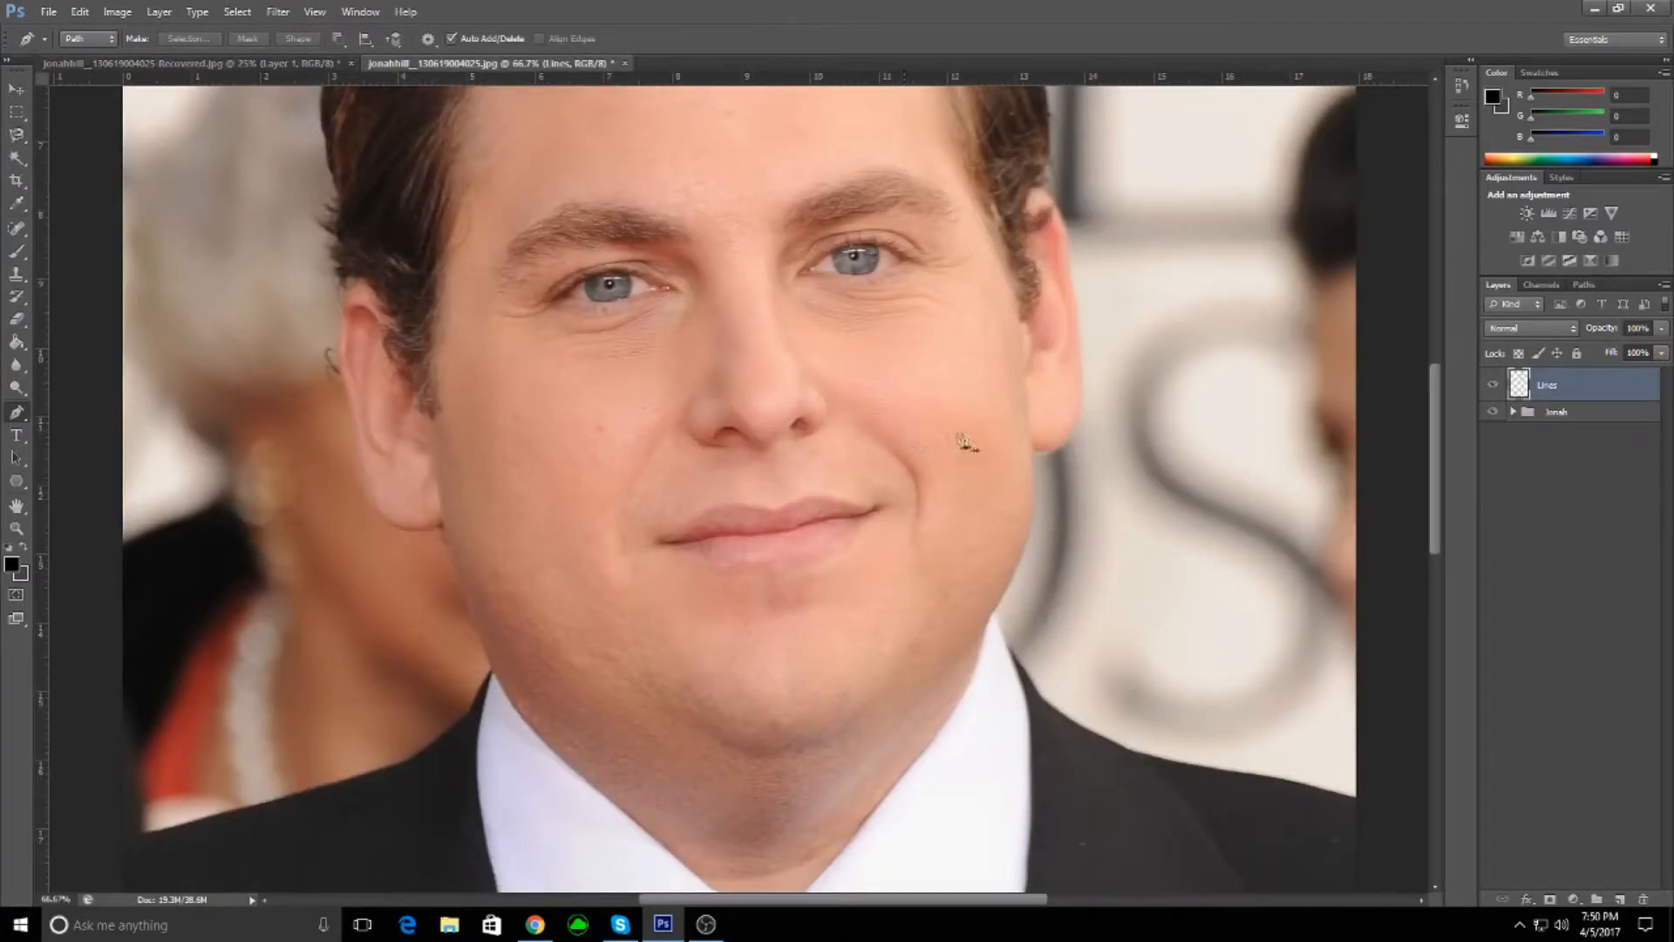
- Trace an open Pen path along the jawline from beneath the ear on the image's right side down to the shirt collar
{"action": "left_click", "coordinate": [1036, 456]}
{"action": "left_click", "coordinate": [1035, 502]}
{"action": "left_click", "coordinate": [1023, 550]}
{"action": "left_click", "coordinate": [1013, 571]}
{"action": "left_click", "coordinate": [1010, 588]}
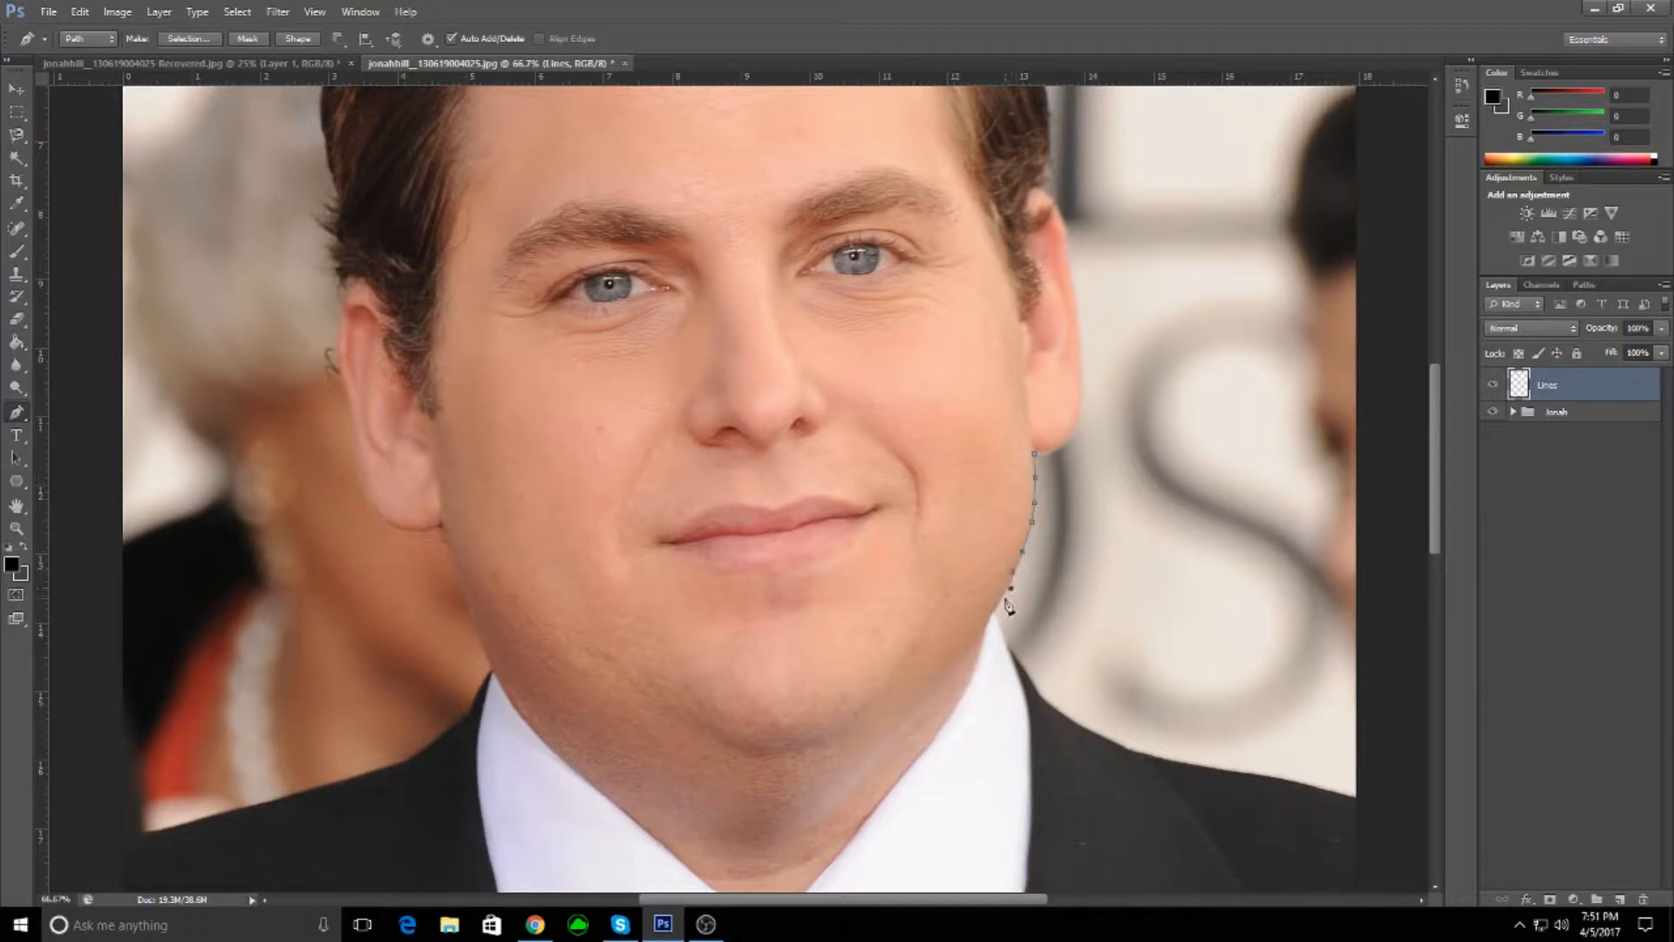
{"action": "left_click", "coordinate": [999, 604]}
{"action": "left_click", "coordinate": [991, 616]}
{"action": "left_click", "coordinate": [982, 645]}
{"action": "left_click", "coordinate": [972, 686]}
{"action": "scroll", "coordinate": [829, 876], "scroll_direction": "down", "scroll_amount": 1}
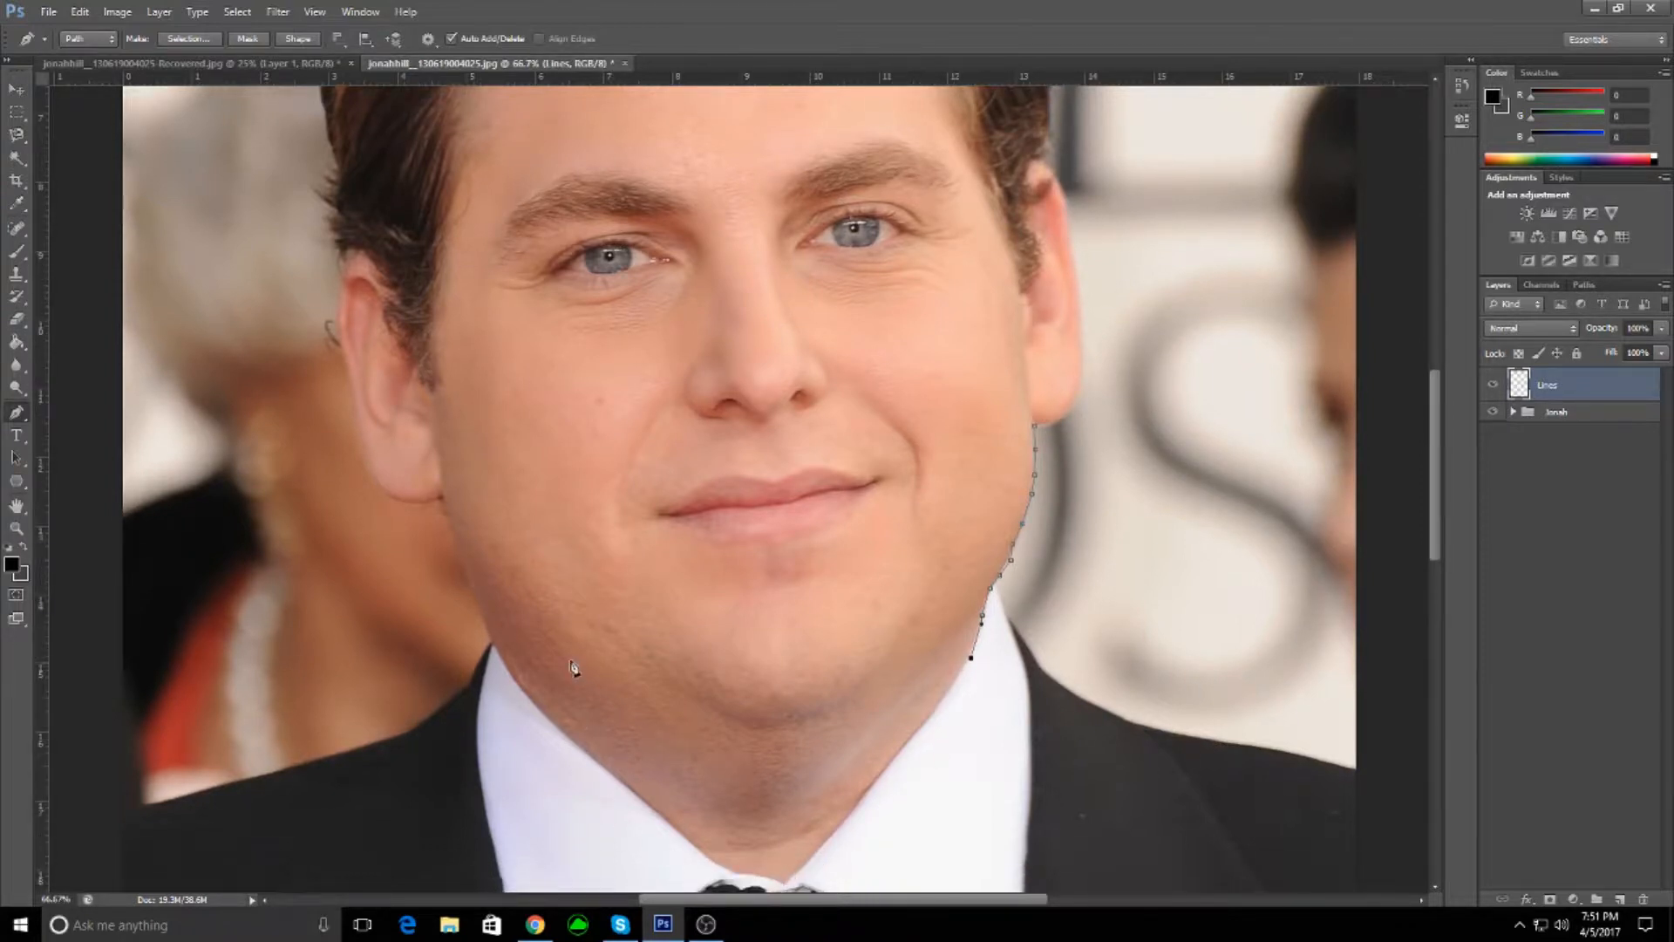
{"action": "scroll", "coordinate": [582, 693], "scroll_direction": "up", "scroll_amount": 1}
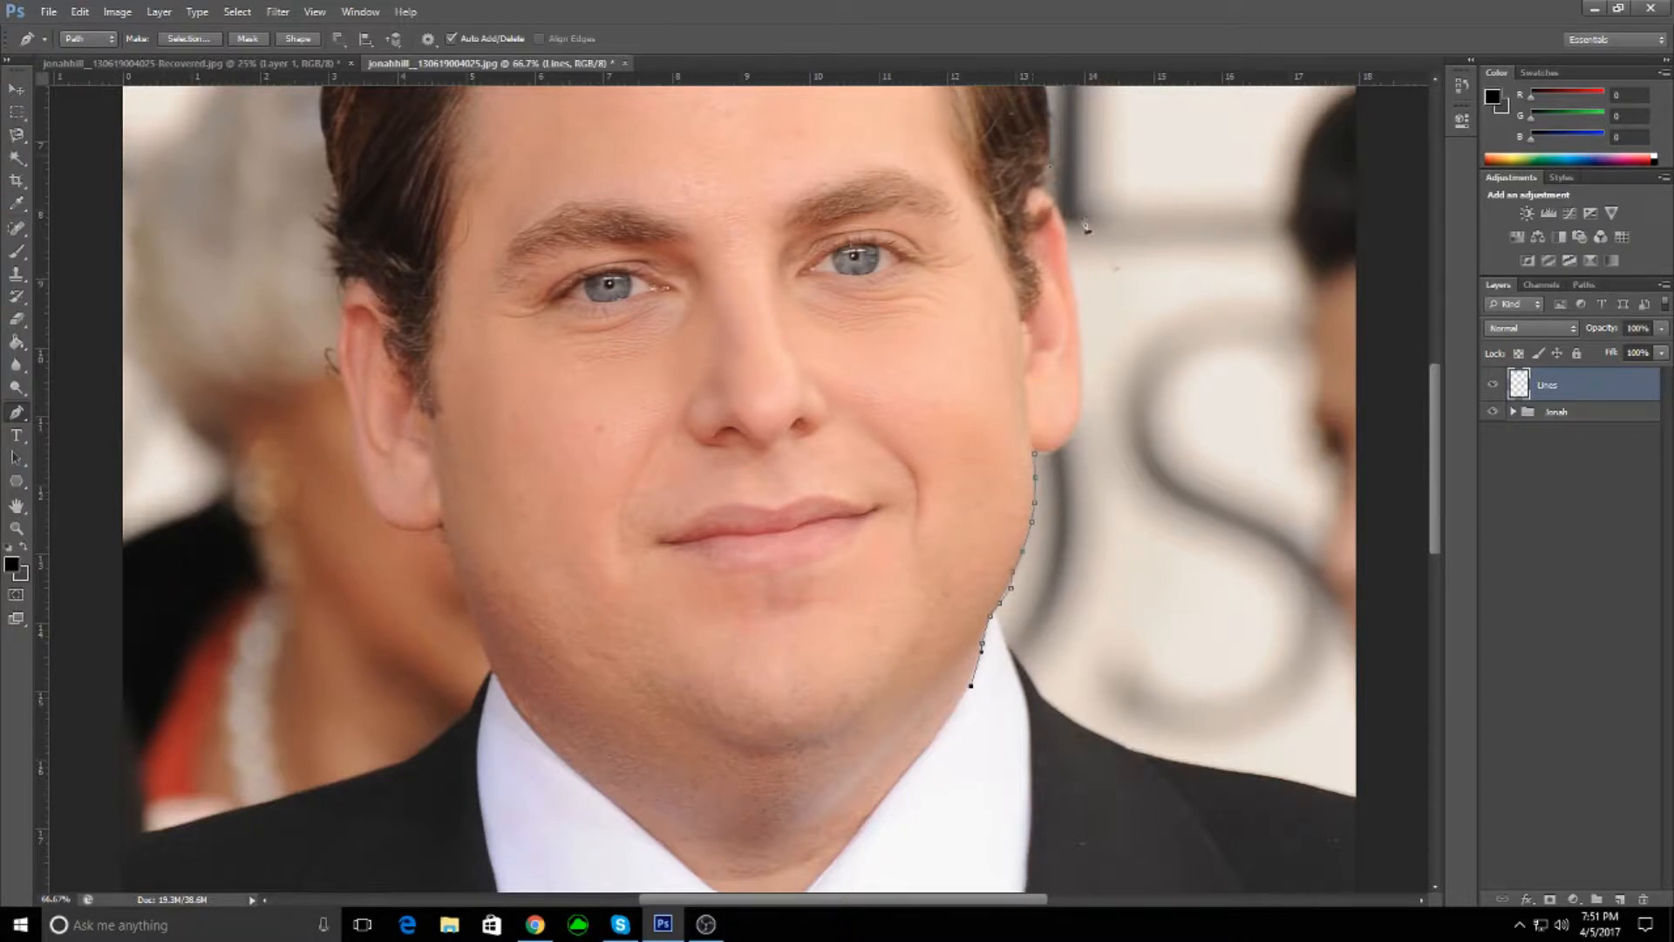
- Stroke the jawline path with the Brush, leaving Simulate Pressure off, and dismiss the path
{"action": "right_click", "coordinate": [1050, 466]}
{"action": "left_click", "coordinate": [1086, 586]}
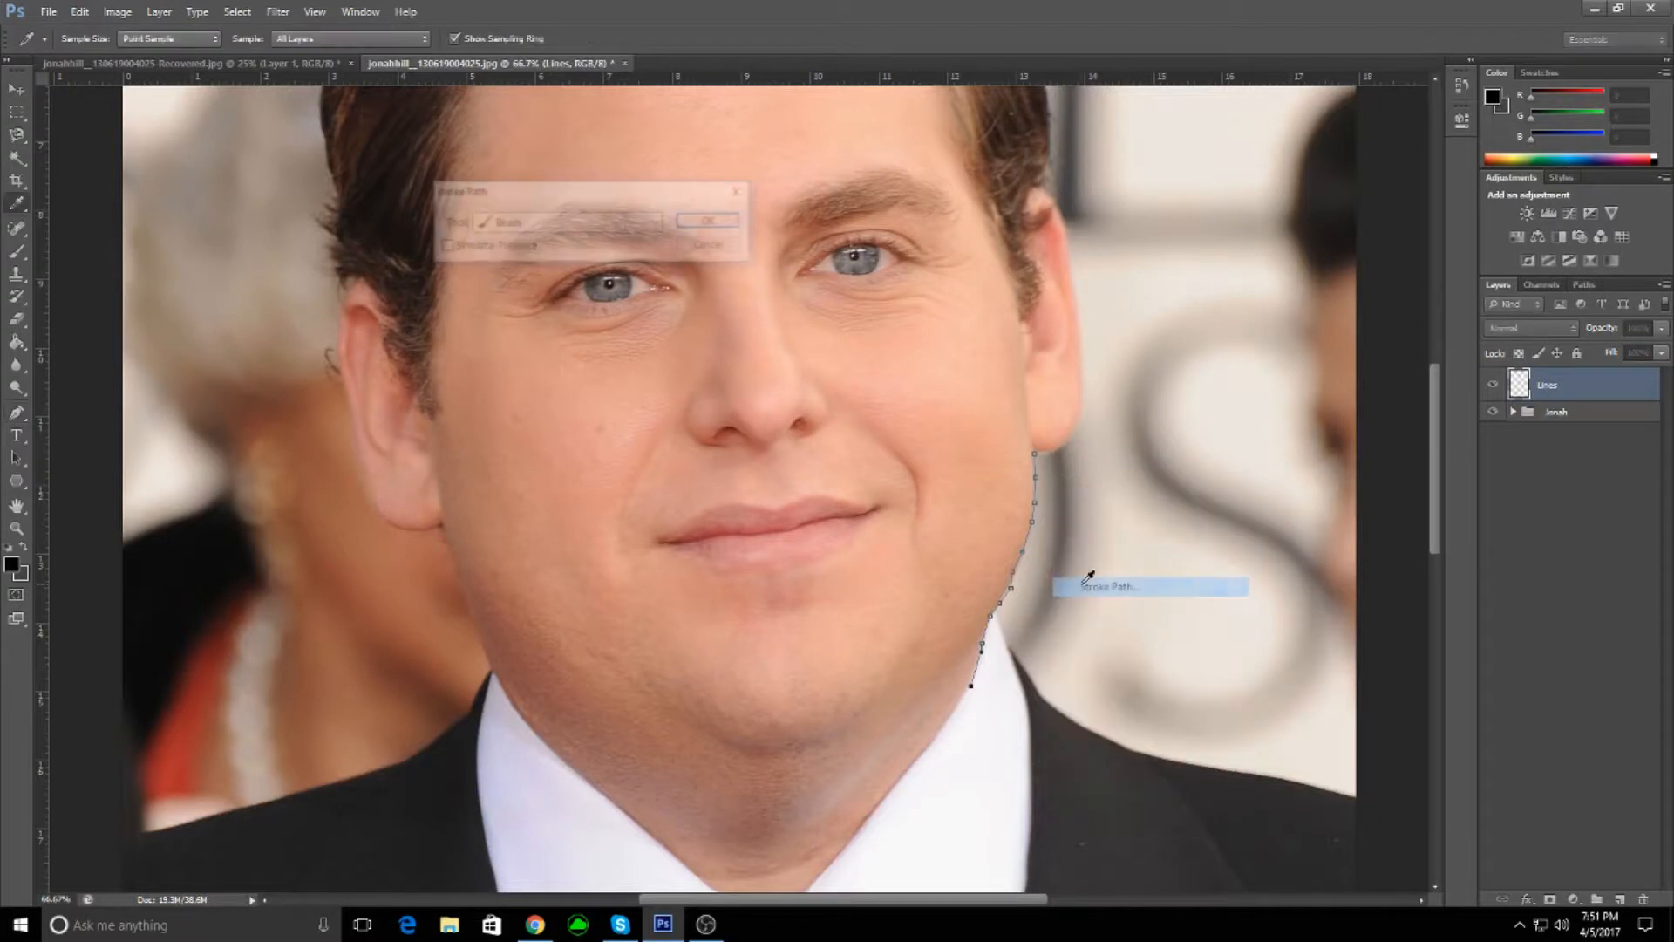
{"action": "left_click", "coordinate": [656, 223]}
{"action": "left_click", "coordinate": [656, 223]}
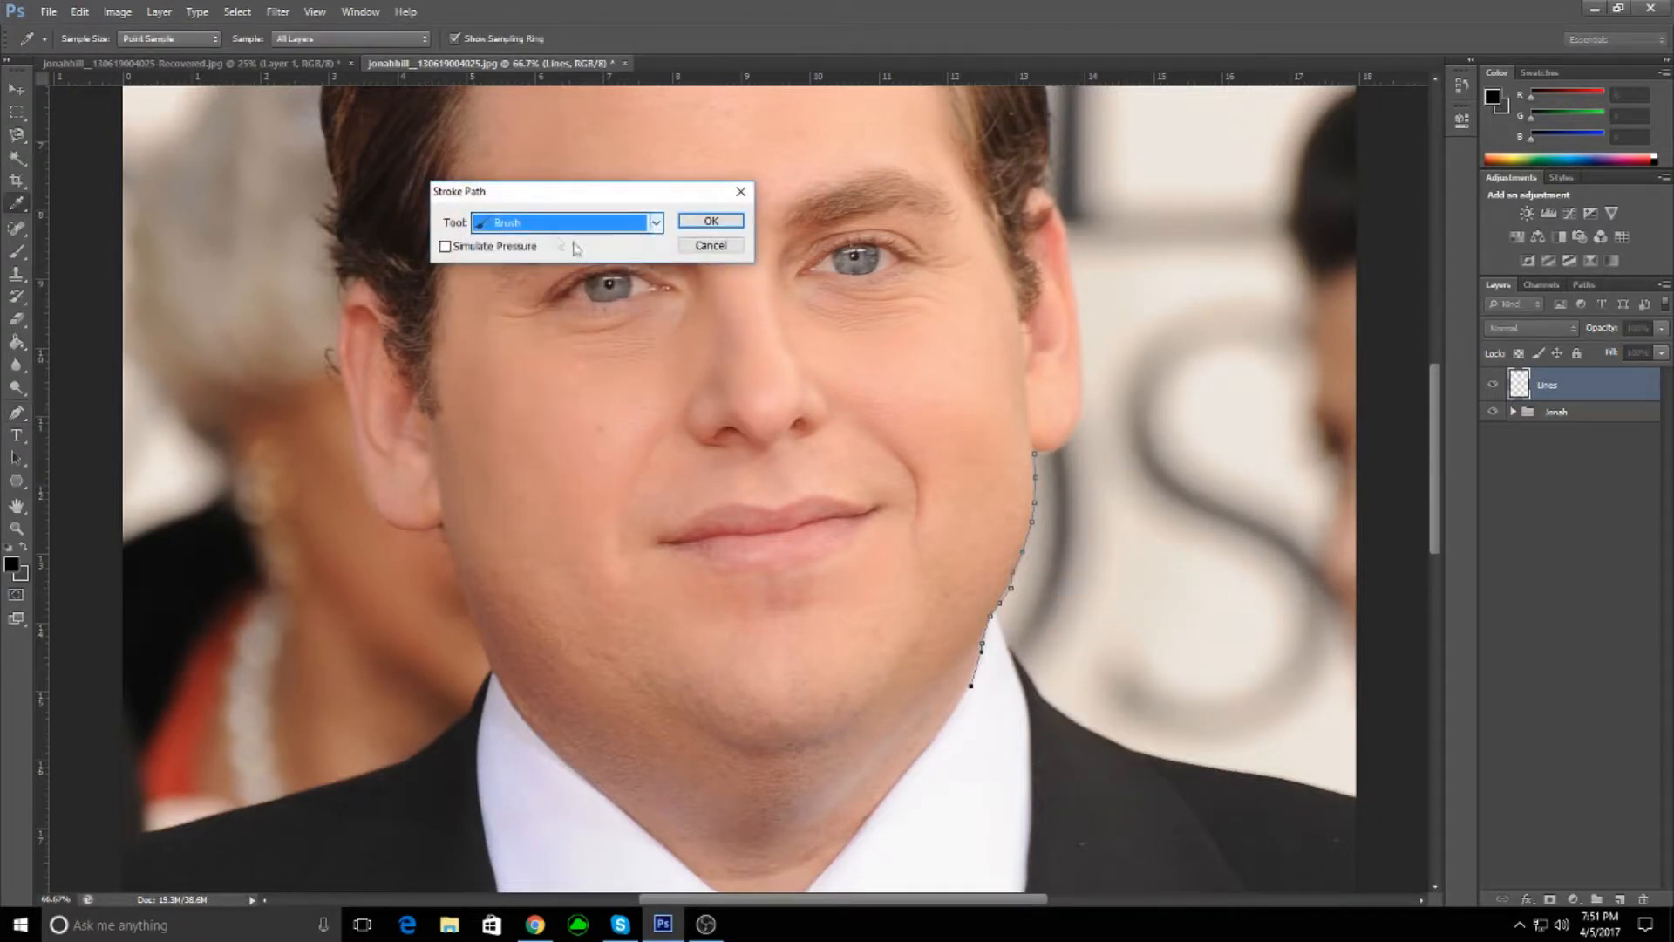
{"action": "left_click", "coordinate": [706, 223]}
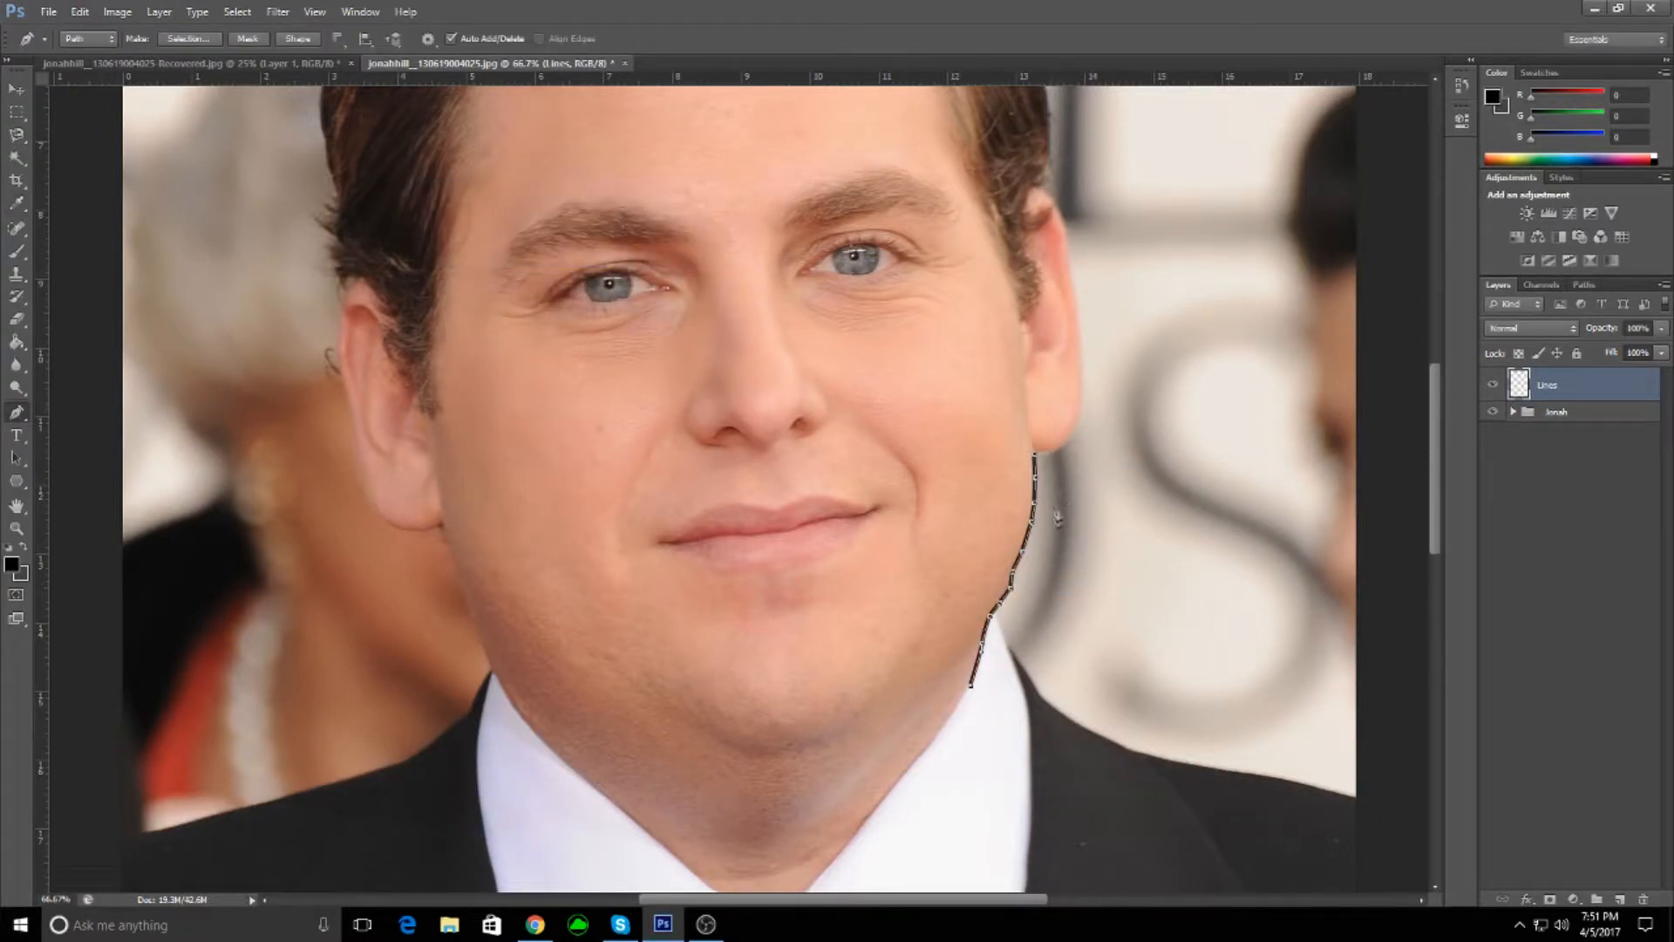
{"action": "key", "text": "Return"}
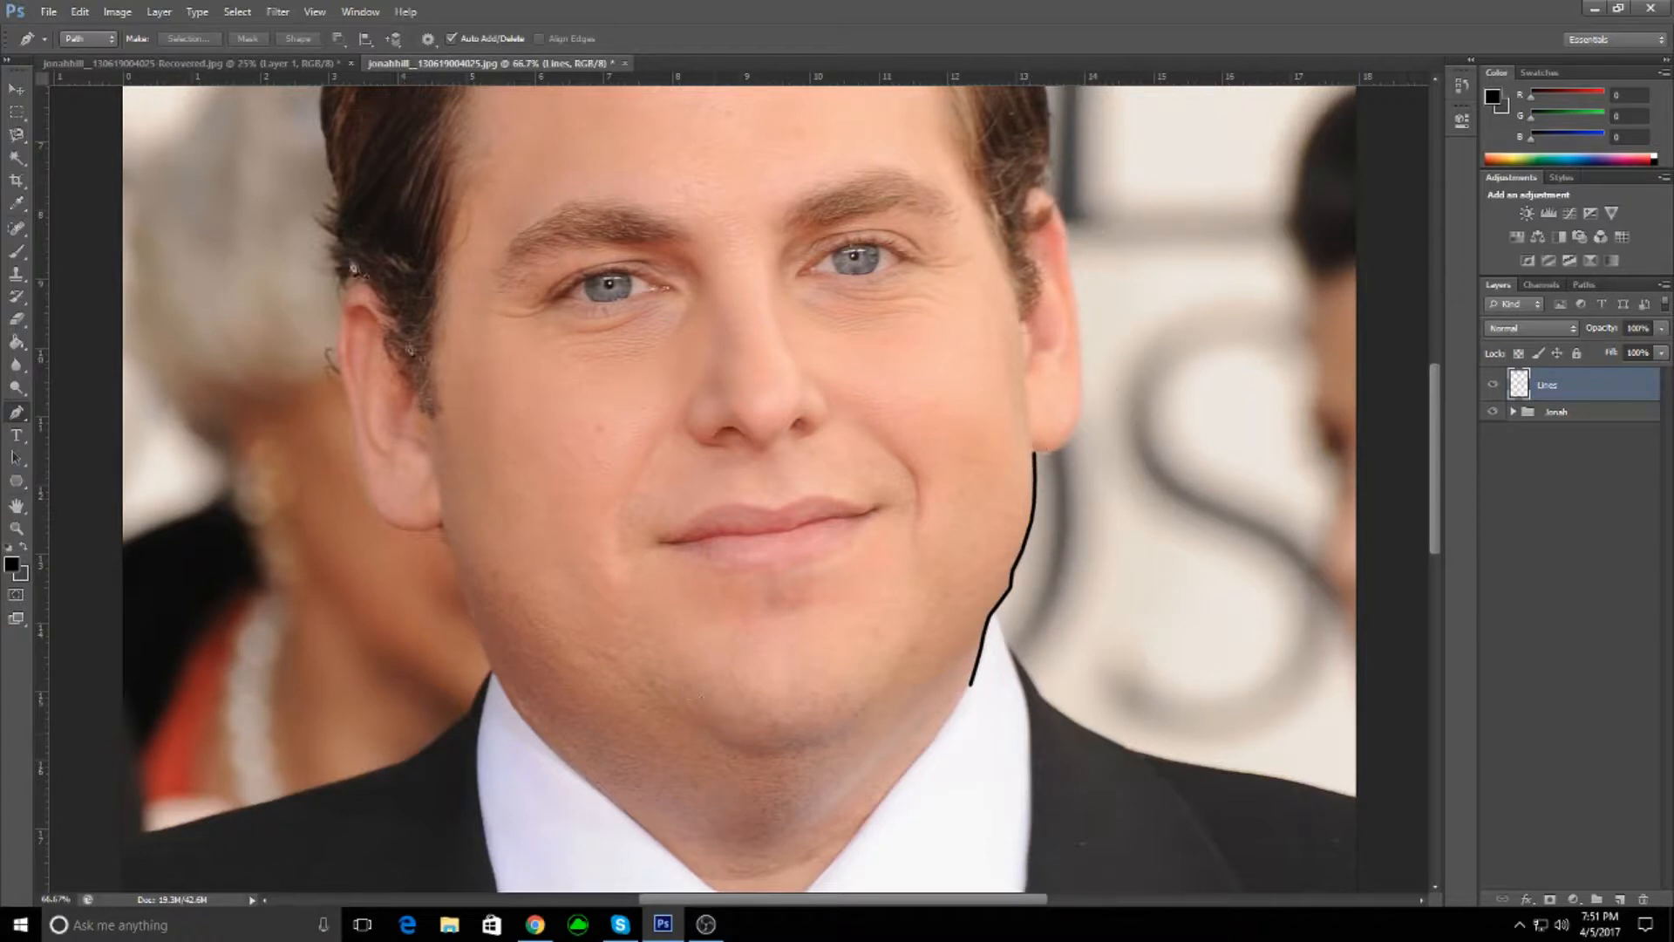
- Bring up the finished cartoon document to review its completed line work
{"action": "left_click", "coordinate": [187, 63]}
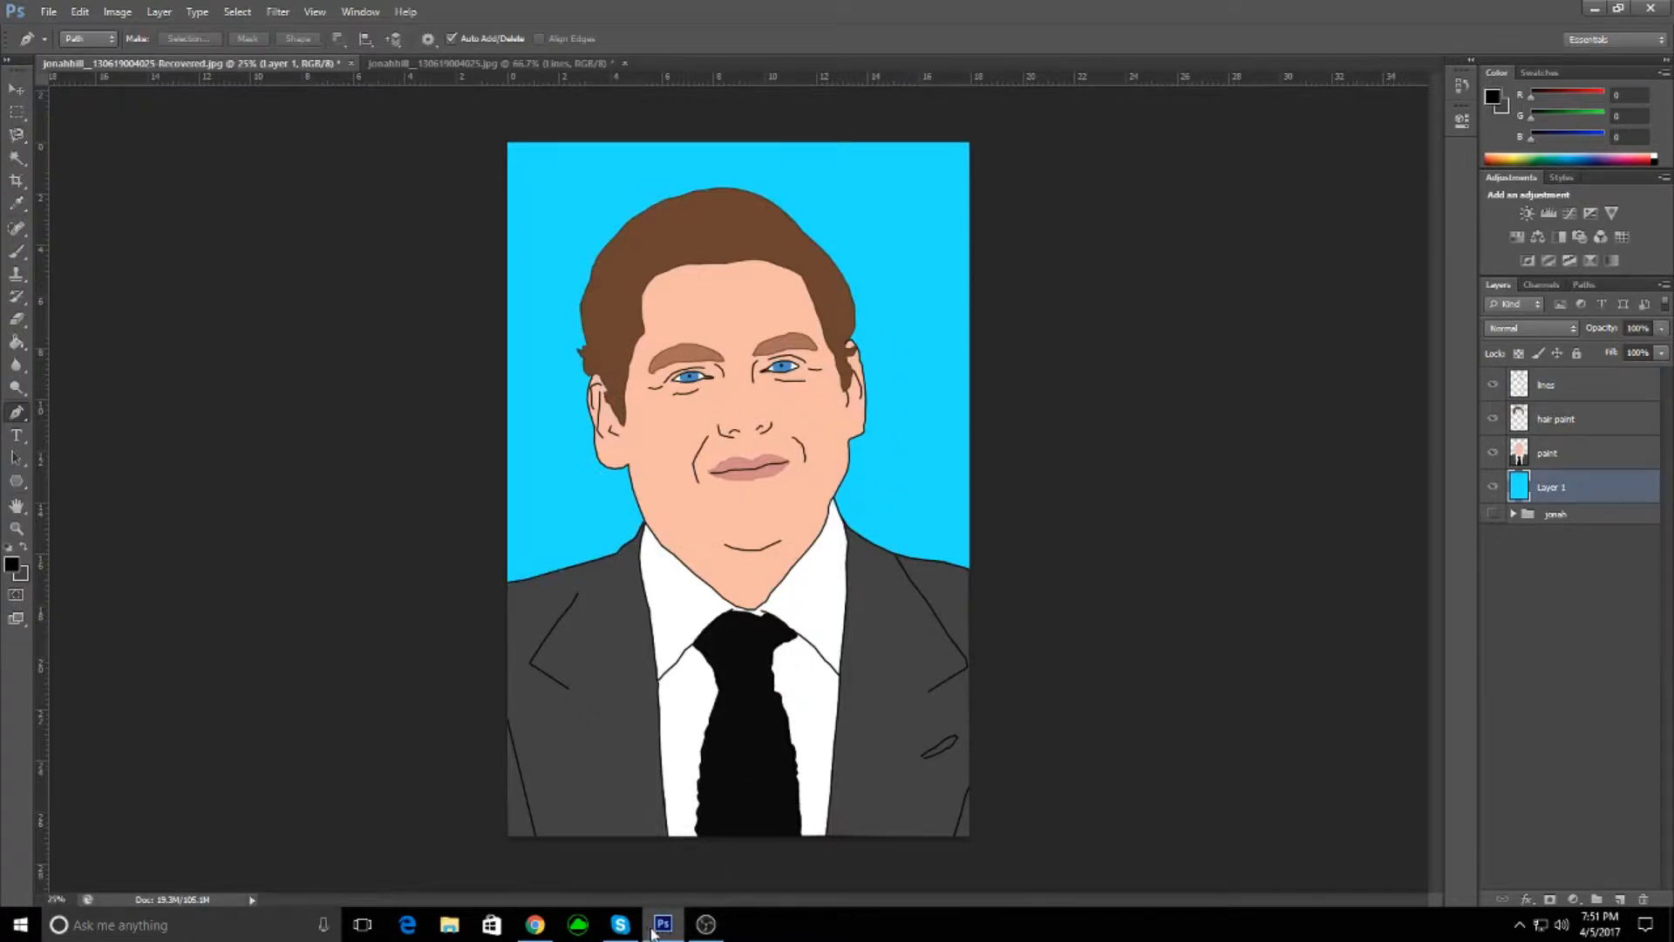
- Return to the portrait document and set the foreground colour to the lip pink c67d74 sampled from the upper lip
{"action": "left_click", "coordinate": [462, 63]}
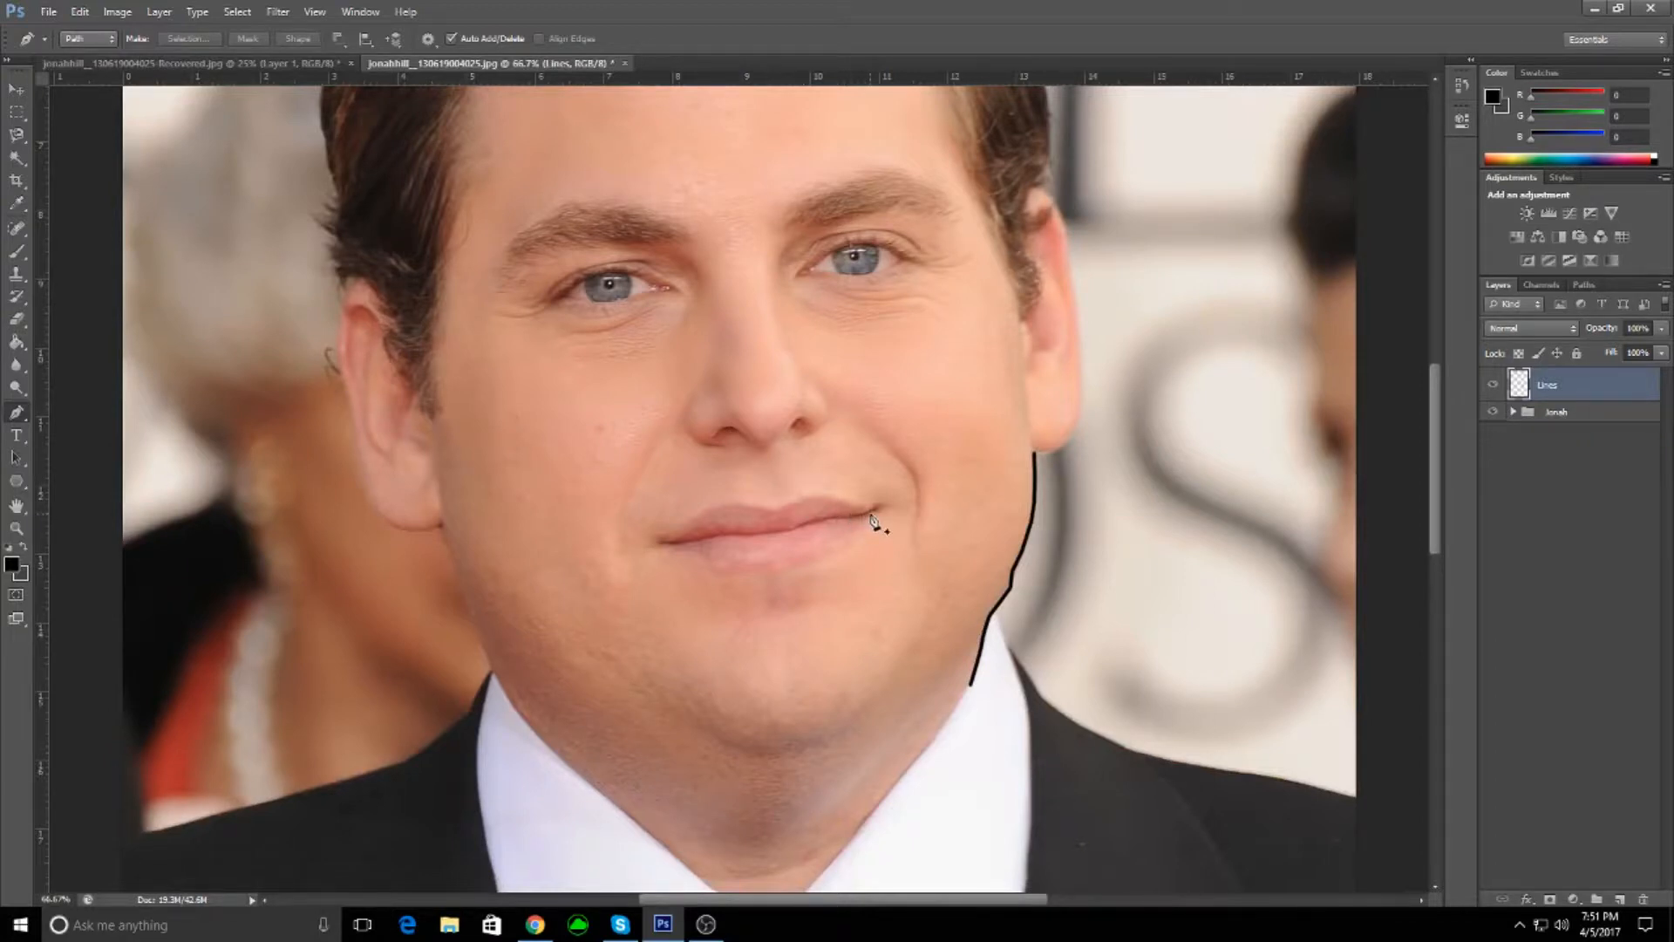
{"action": "left_click", "coordinate": [12, 563]}
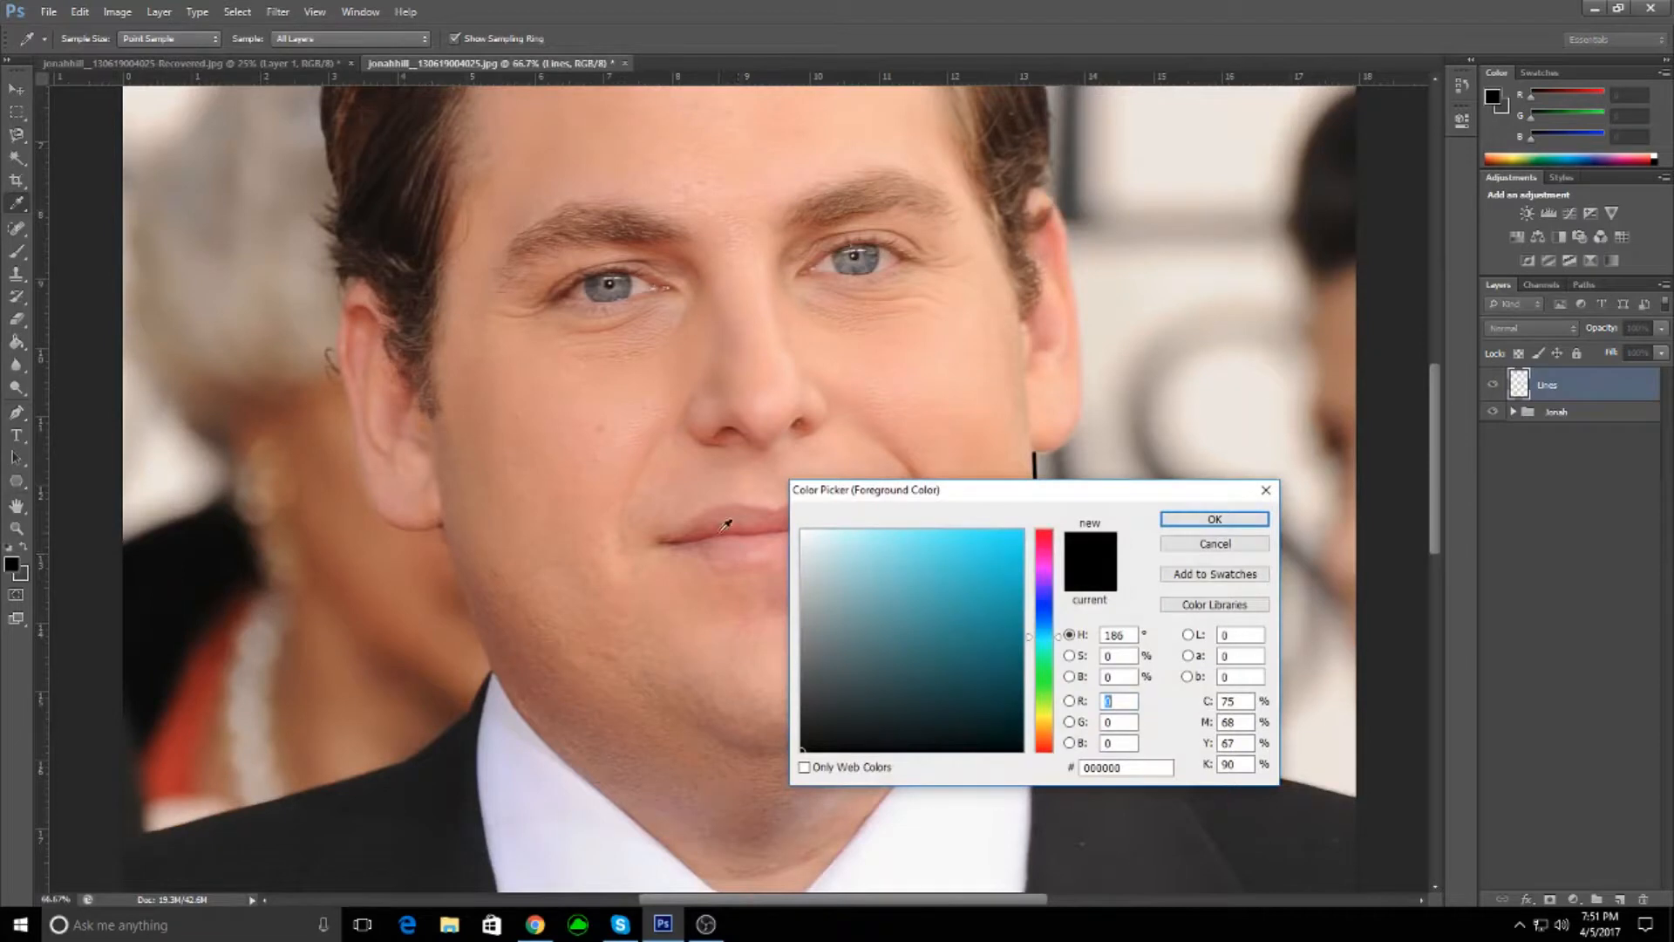
{"action": "left_click", "coordinate": [745, 503]}
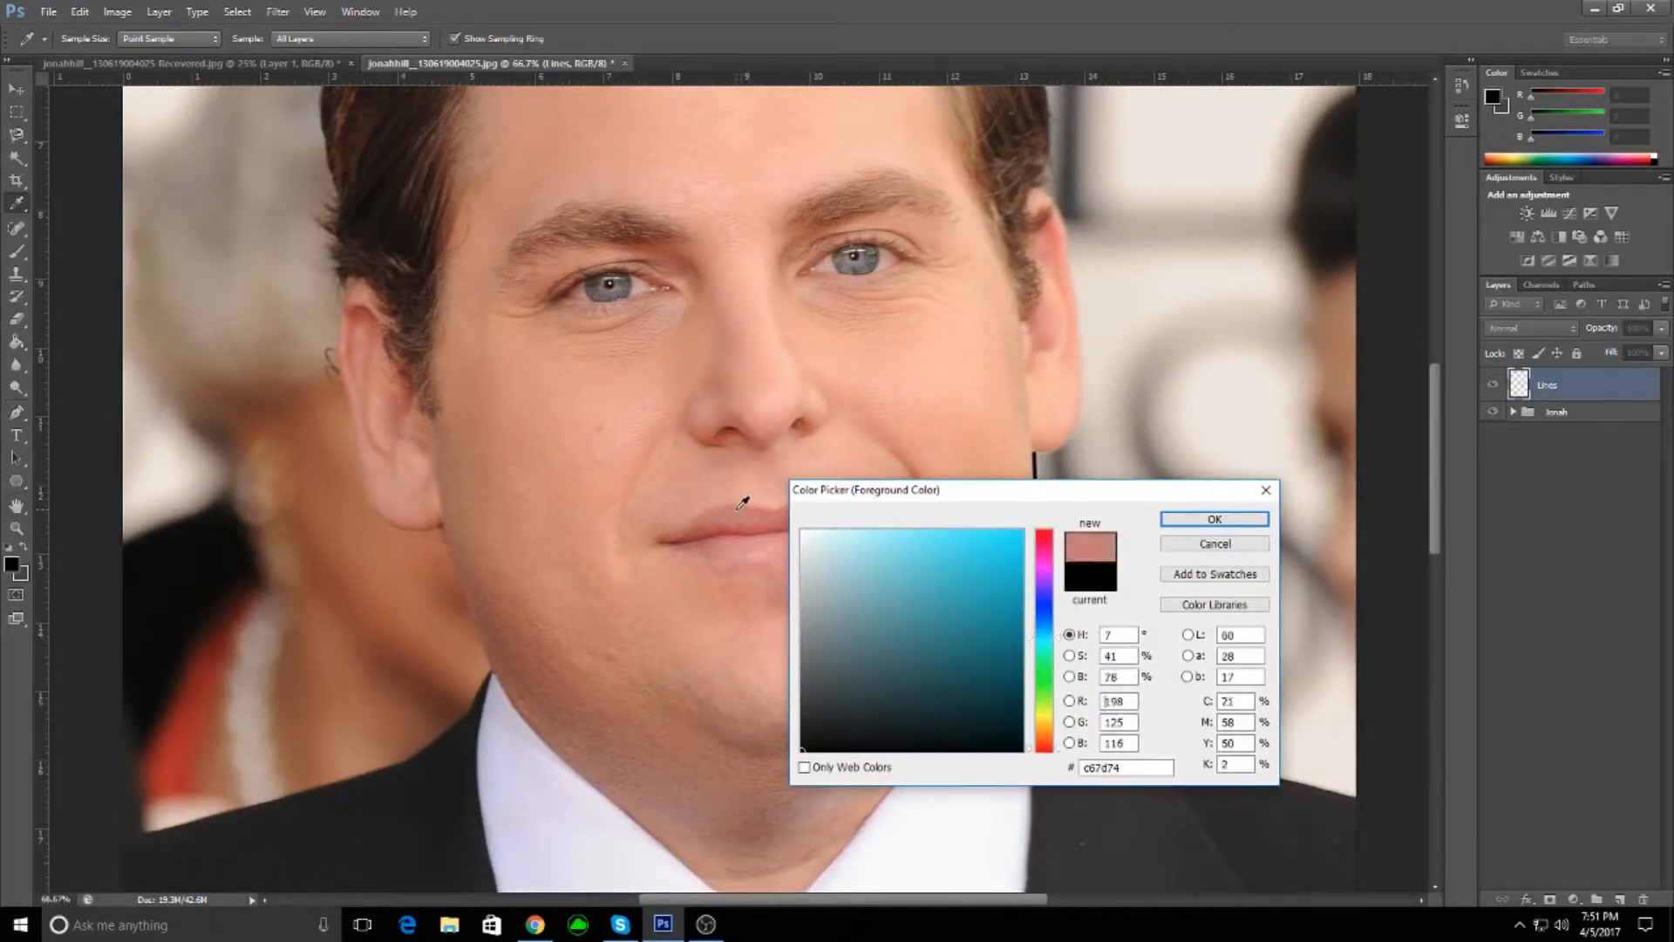
{"action": "left_click", "coordinate": [1215, 519]}
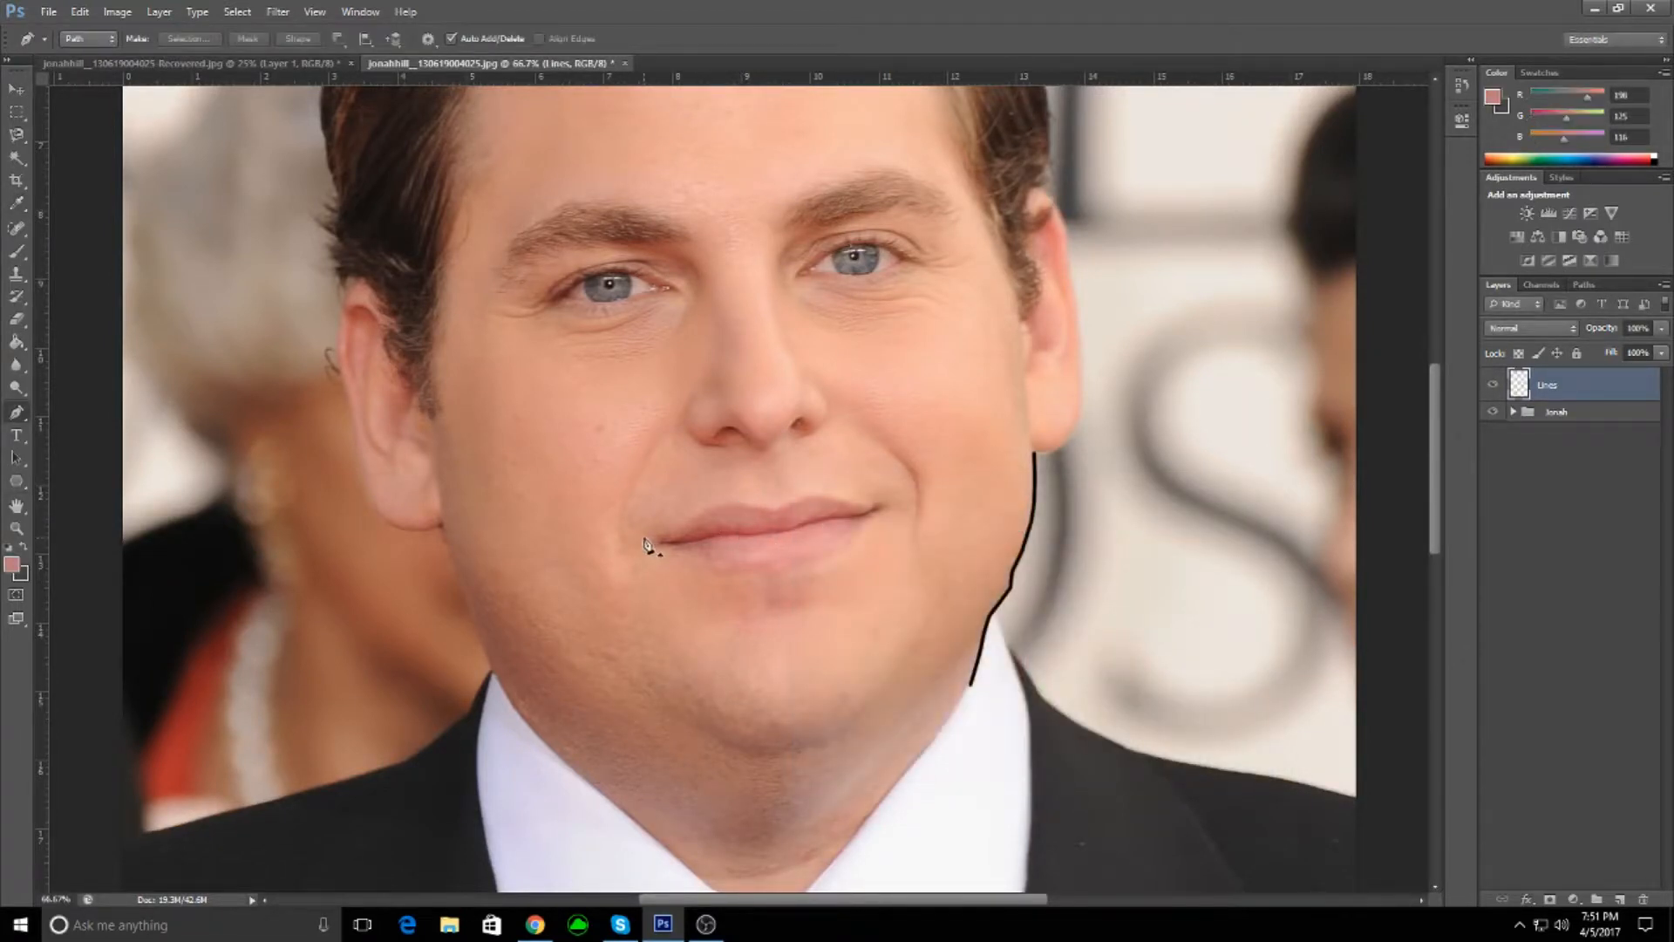
- Trace a Pen path around the full outline of the lips, starting and ending at the mouth corner on the image's left side
{"action": "left_click", "coordinate": [665, 540]}
{"action": "left_click", "coordinate": [676, 528]}
{"action": "left_click", "coordinate": [689, 522]}
{"action": "left_click", "coordinate": [698, 510]}
{"action": "left_click", "coordinate": [717, 508]}
{"action": "left_click", "coordinate": [750, 506]}
{"action": "left_click", "coordinate": [765, 505]}
{"action": "left_click", "coordinate": [791, 500]}
{"action": "left_click", "coordinate": [813, 493]}
{"action": "left_click", "coordinate": [836, 495]}
{"action": "left_click", "coordinate": [855, 501]}
{"action": "left_click", "coordinate": [875, 517]}
{"action": "left_click", "coordinate": [861, 527]}
{"action": "left_click", "coordinate": [850, 545]}
{"action": "left_click", "coordinate": [834, 552]}
{"action": "left_click", "coordinate": [814, 554]}
{"action": "left_click", "coordinate": [802, 557]}
{"action": "left_click", "coordinate": [777, 561]}
{"action": "left_click", "coordinate": [766, 563]}
{"action": "left_click", "coordinate": [755, 562]}
{"action": "left_click", "coordinate": [732, 561]}
{"action": "left_click", "coordinate": [707, 552]}
{"action": "left_click", "coordinate": [662, 543]}
- Stroke the lip outline path with the Brush, leaving Simulate Pressure off, and dismiss the path
{"action": "right_click", "coordinate": [664, 547]}
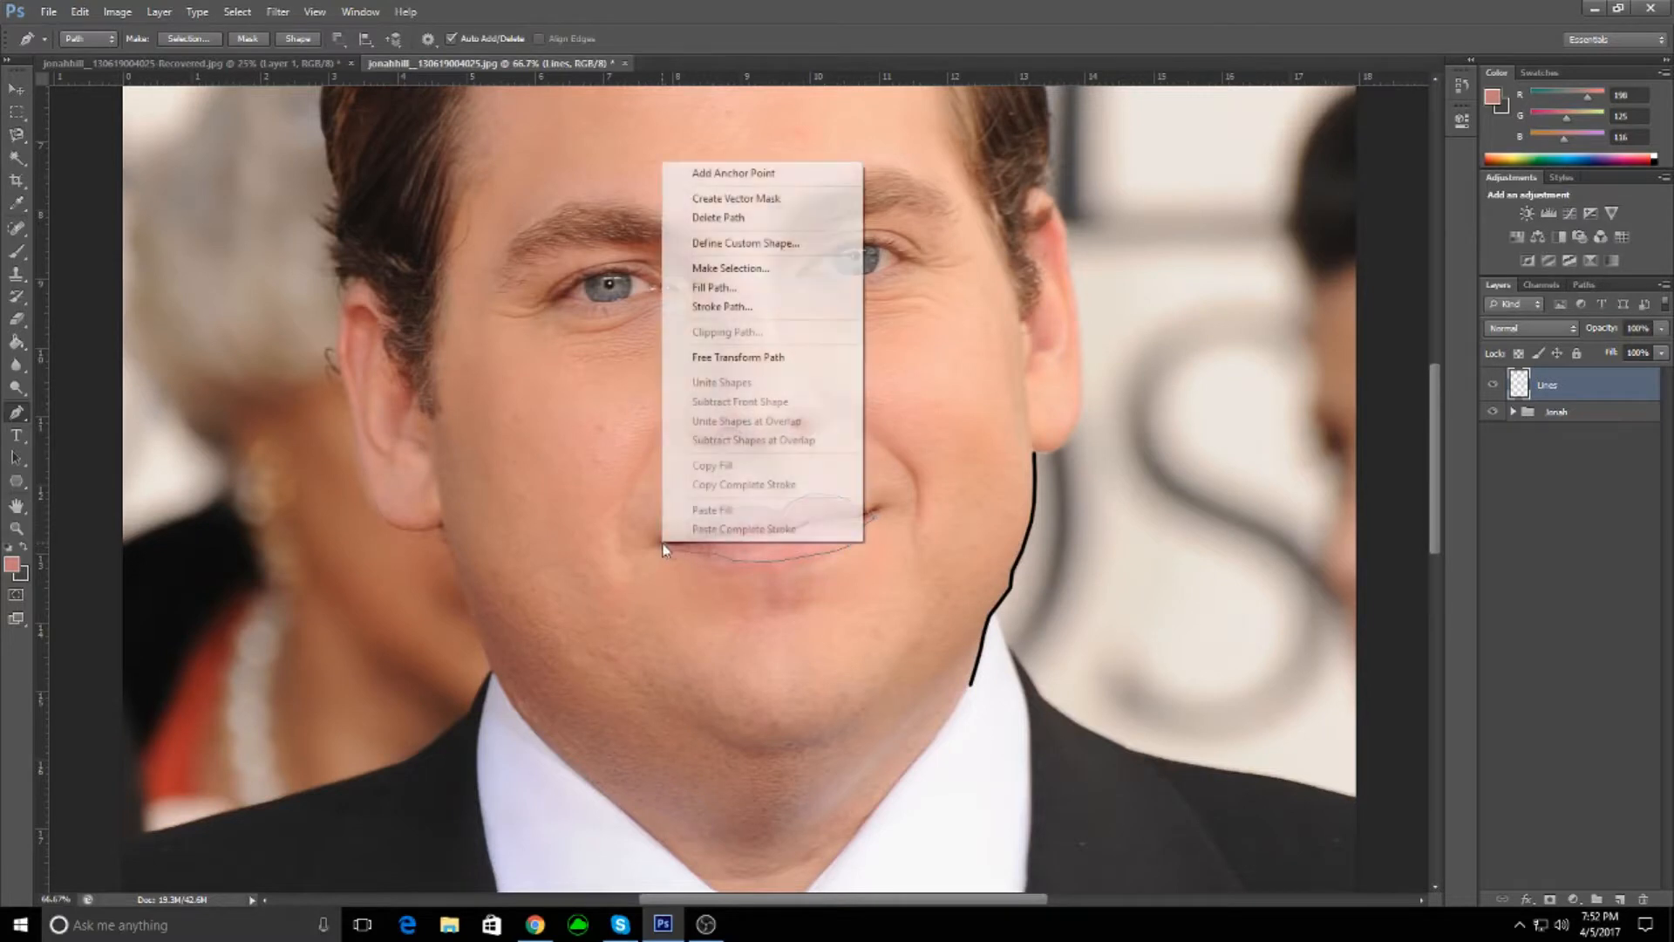
{"action": "left_click", "coordinate": [725, 311]}
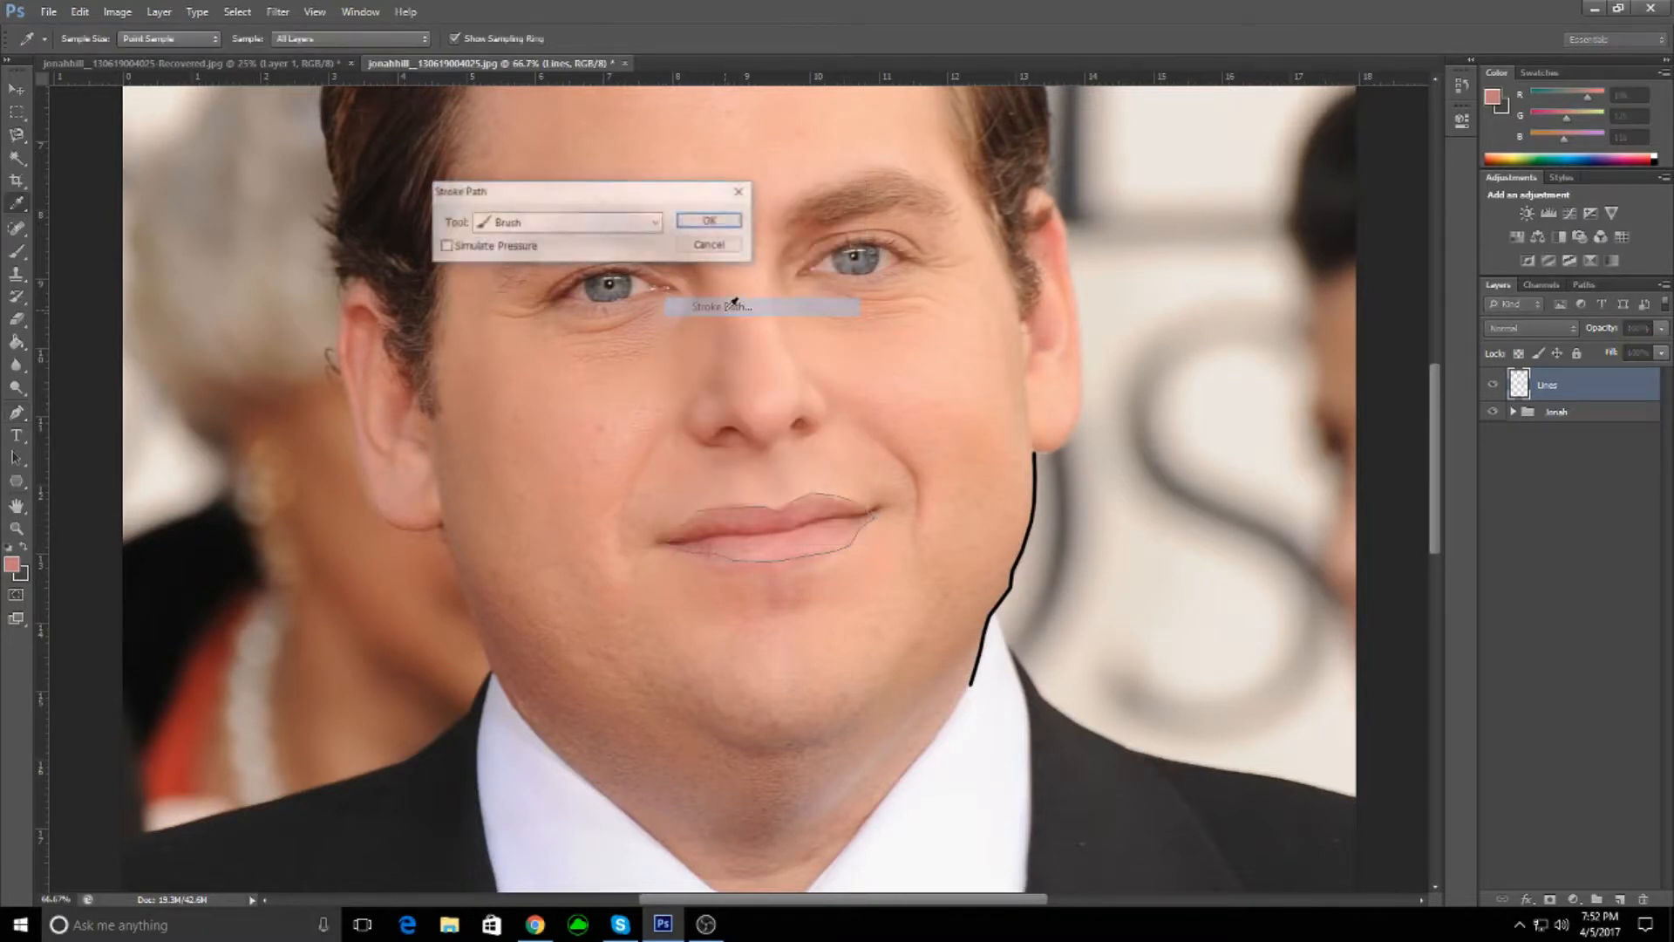
{"action": "left_click", "coordinate": [711, 220]}
{"action": "key", "text": "Escape"}
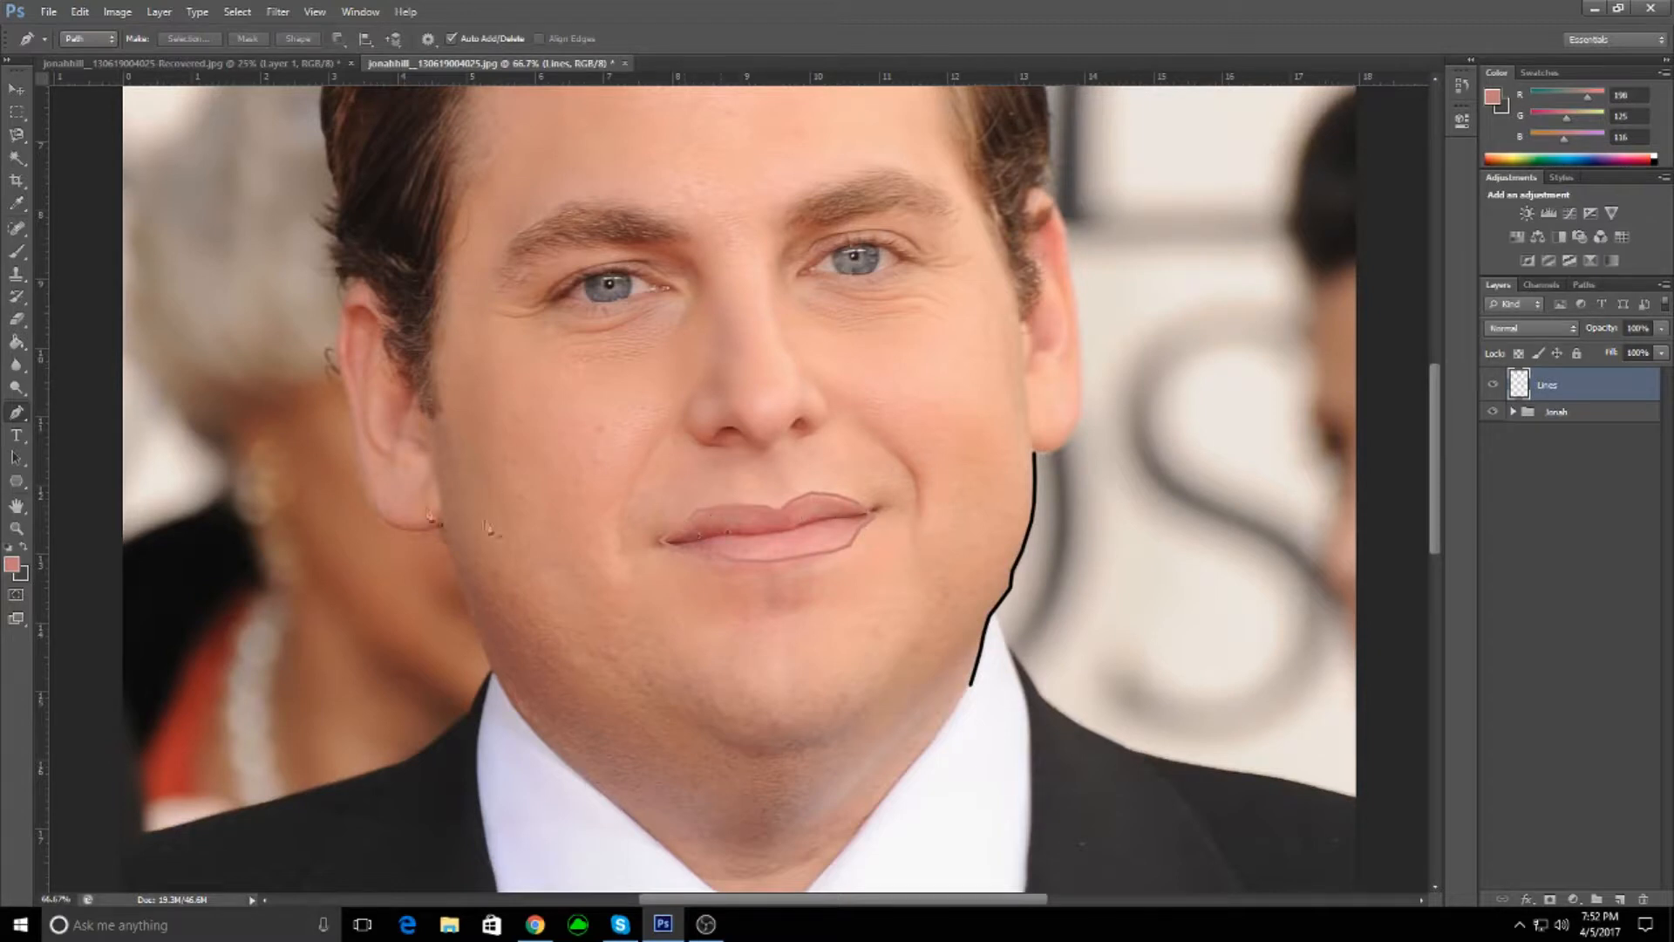
- Swap the foreground and background colours and set the foreground to black with RGB 0, 0, 0
{"action": "left_click", "coordinate": [24, 547]}
{"action": "left_click", "coordinate": [11, 564]}
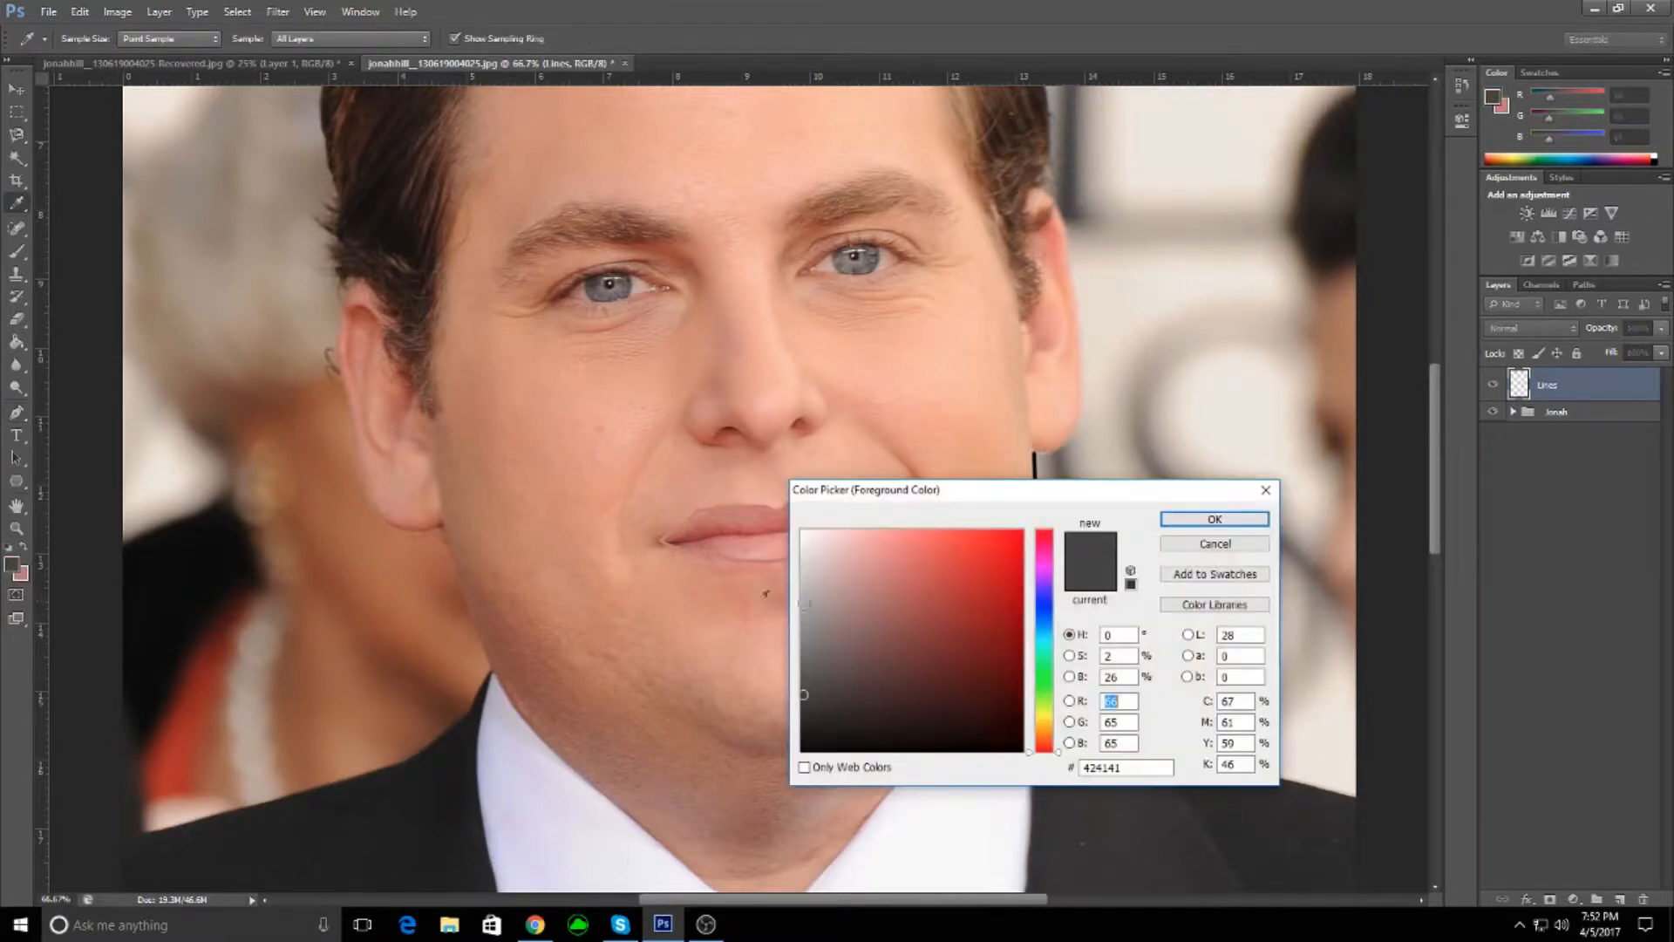
{"action": "type", "text": "0"}
{"action": "key", "text": "Tab"}
{"action": "type", "text": "0"}
{"action": "key", "text": "Tab"}
{"action": "type", "text": "0"}
{"action": "left_click", "coordinate": [1215, 519]}
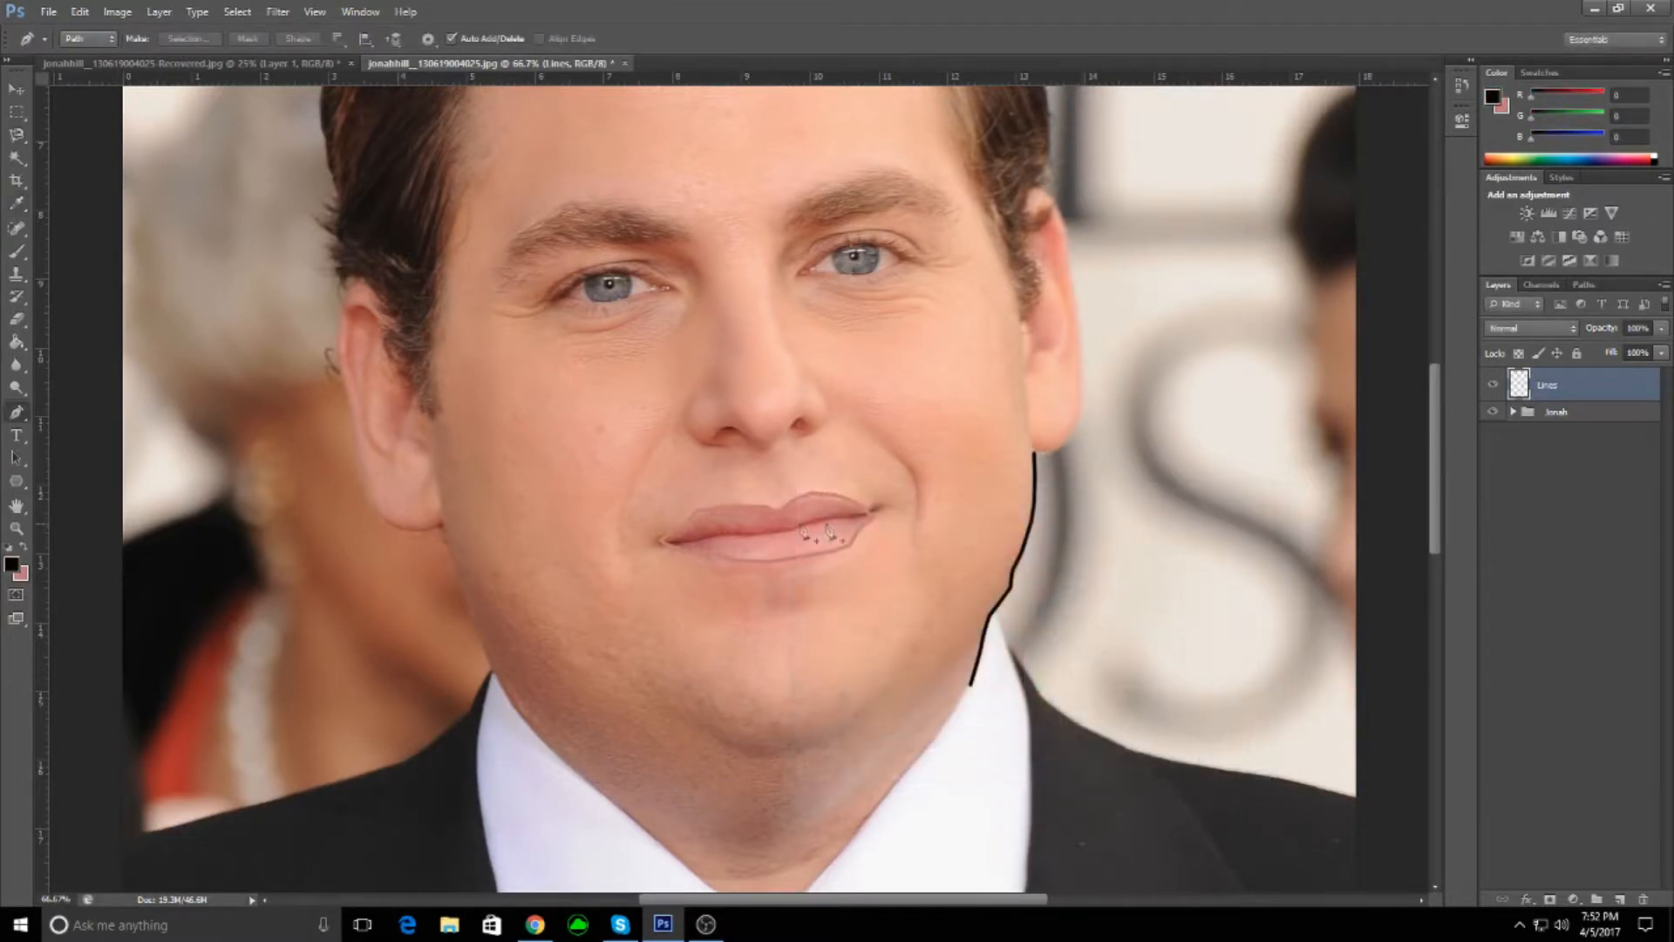
- Trace the parting line between the lips from corner to corner, stroke it in black with the Brush, and dismiss the path
{"action": "left_click", "coordinate": [672, 543]}
{"action": "right_click", "coordinate": [869, 522]}
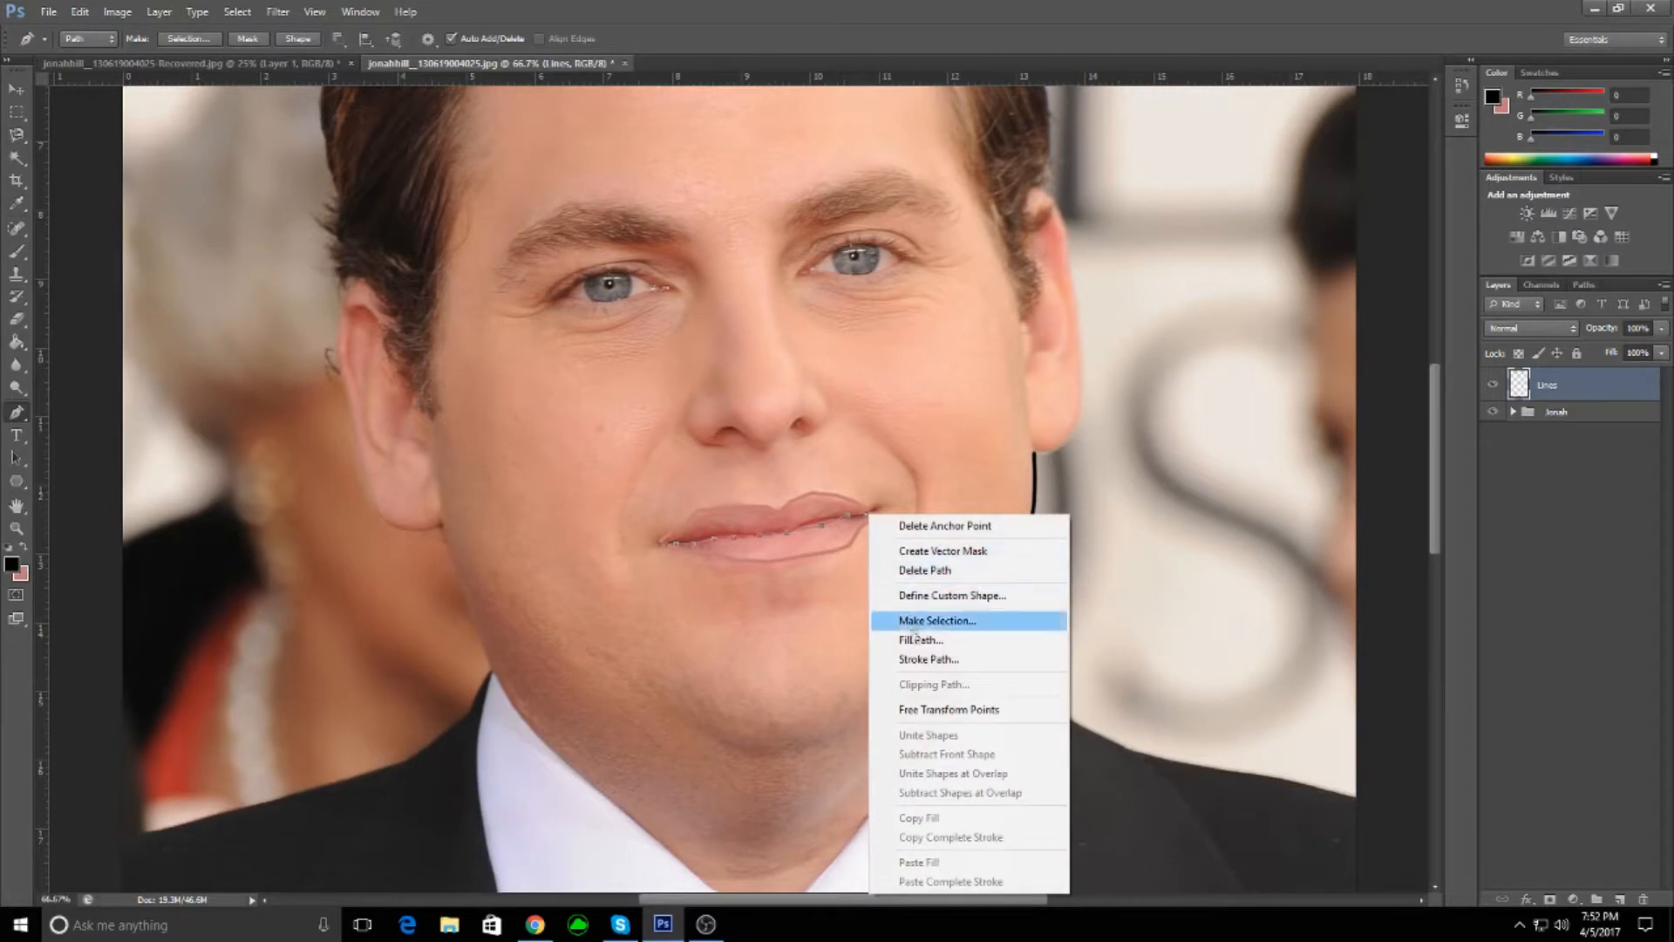
{"action": "left_click", "coordinate": [928, 659]}
{"action": "left_click", "coordinate": [709, 224]}
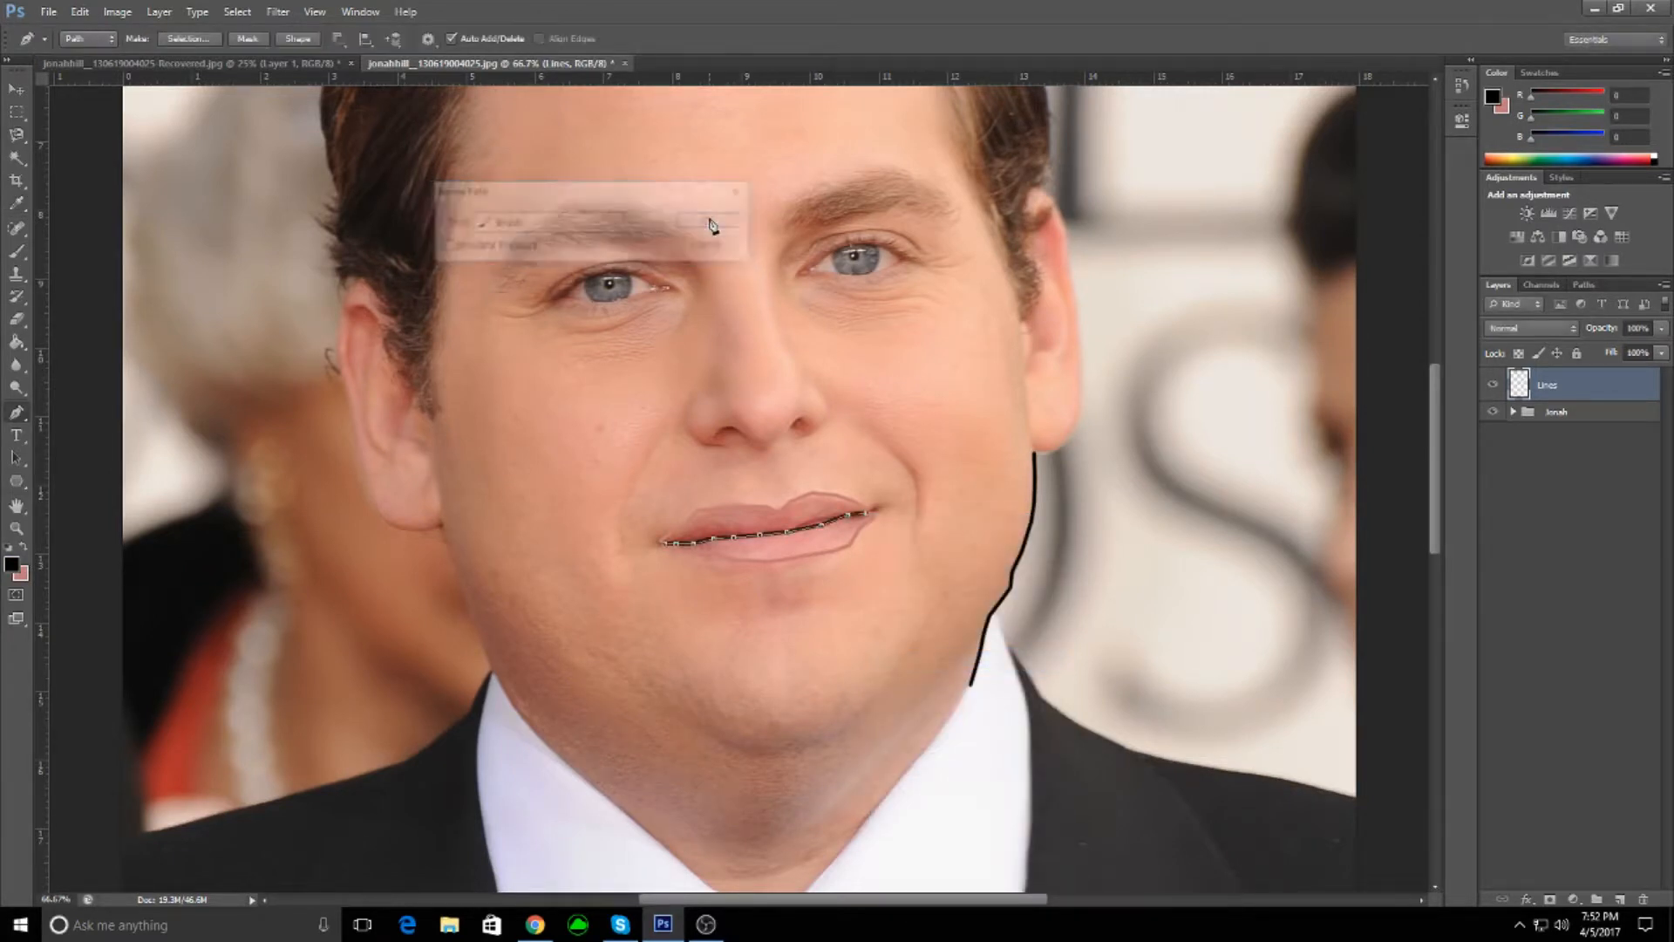
{"action": "key", "text": "Return"}
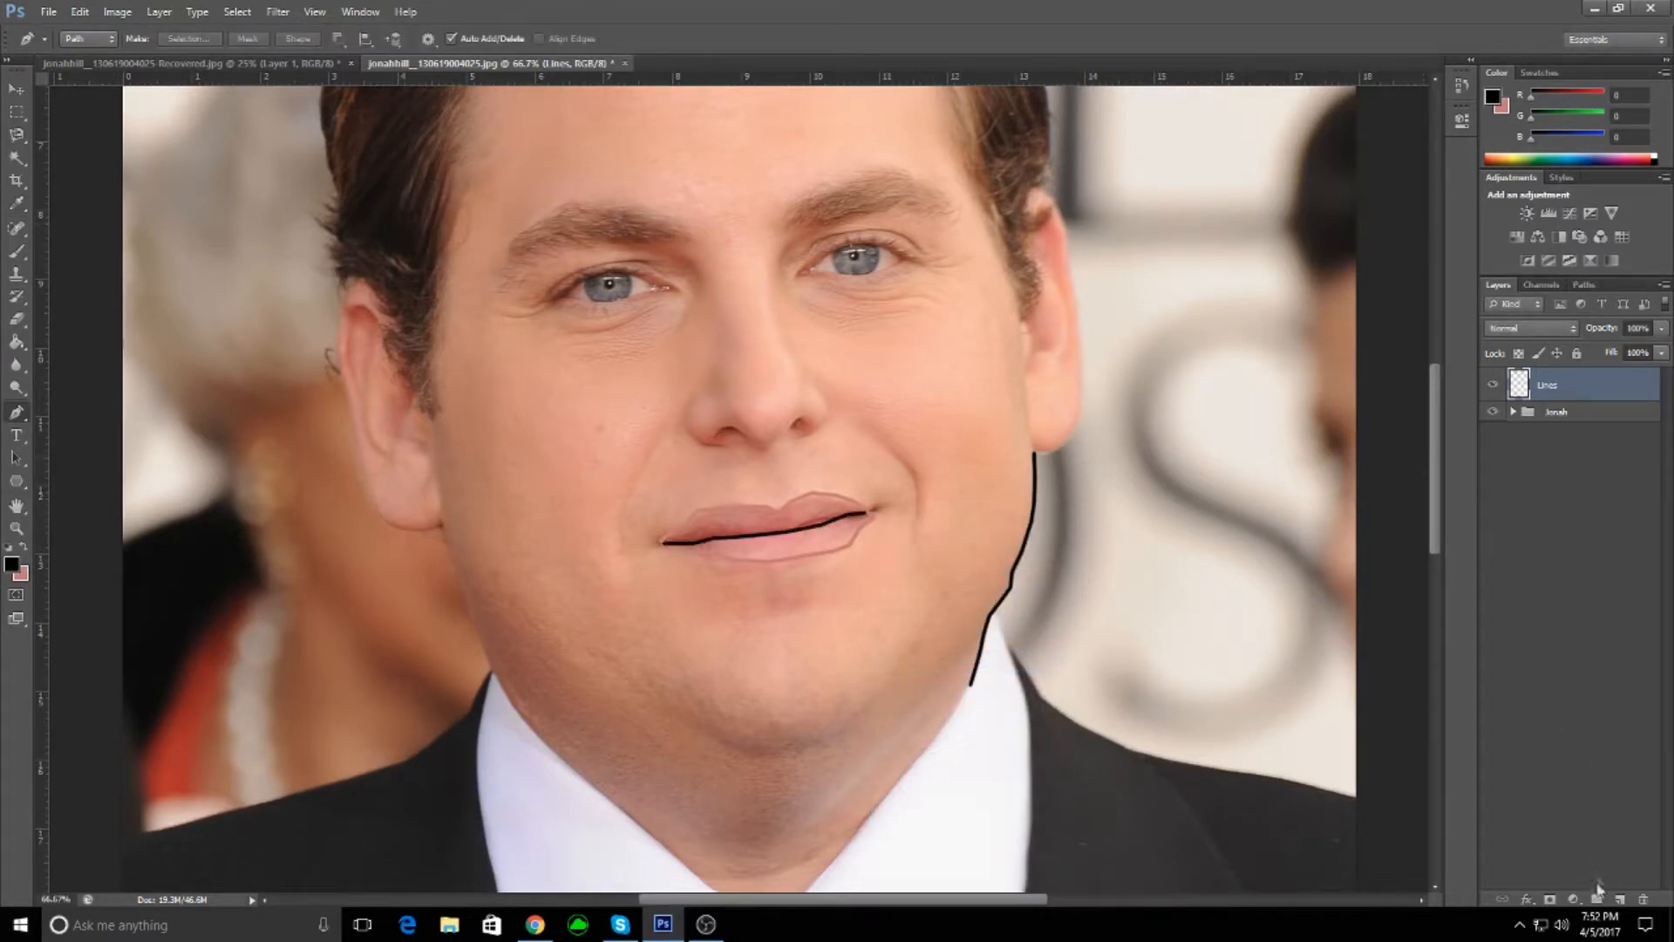
- Create a new layer named paint and move it below the Lines layer
{"action": "left_click", "coordinate": [1620, 899]}
{"action": "double_click", "coordinate": [1561, 385]}
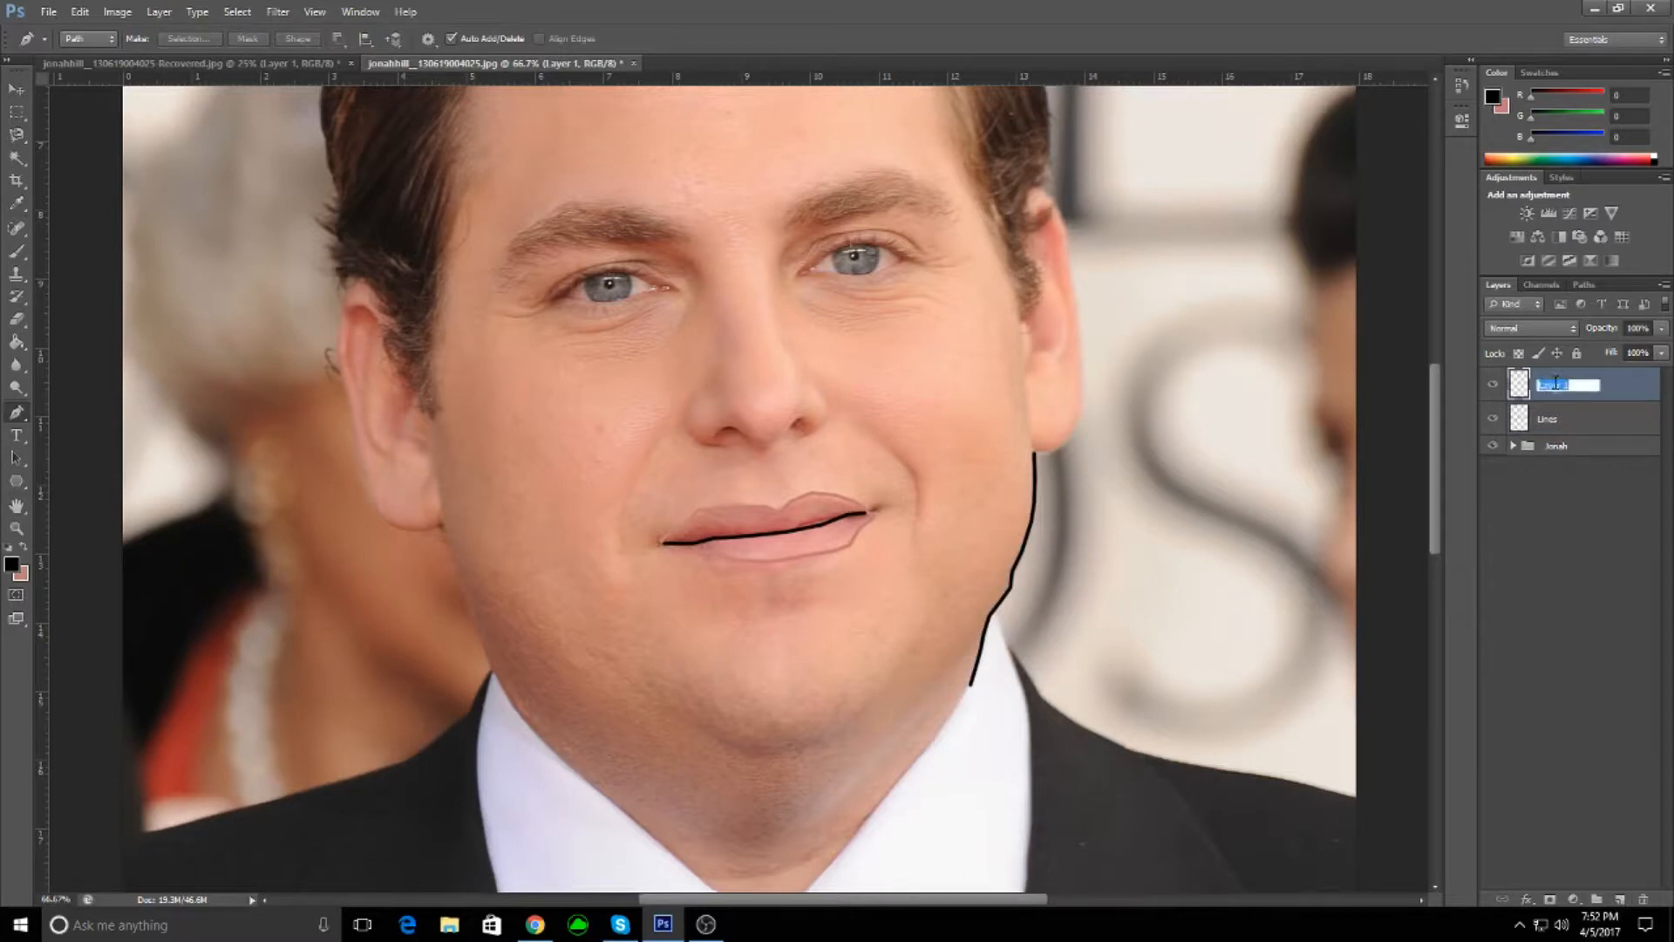
{"action": "key", "text": "BackSpace"}
{"action": "type", "text": "paint"}
{"action": "key", "text": "Return"}
{"action": "left_click_drag", "start_coordinate": [1555, 387], "coordinate": [1557, 436]}
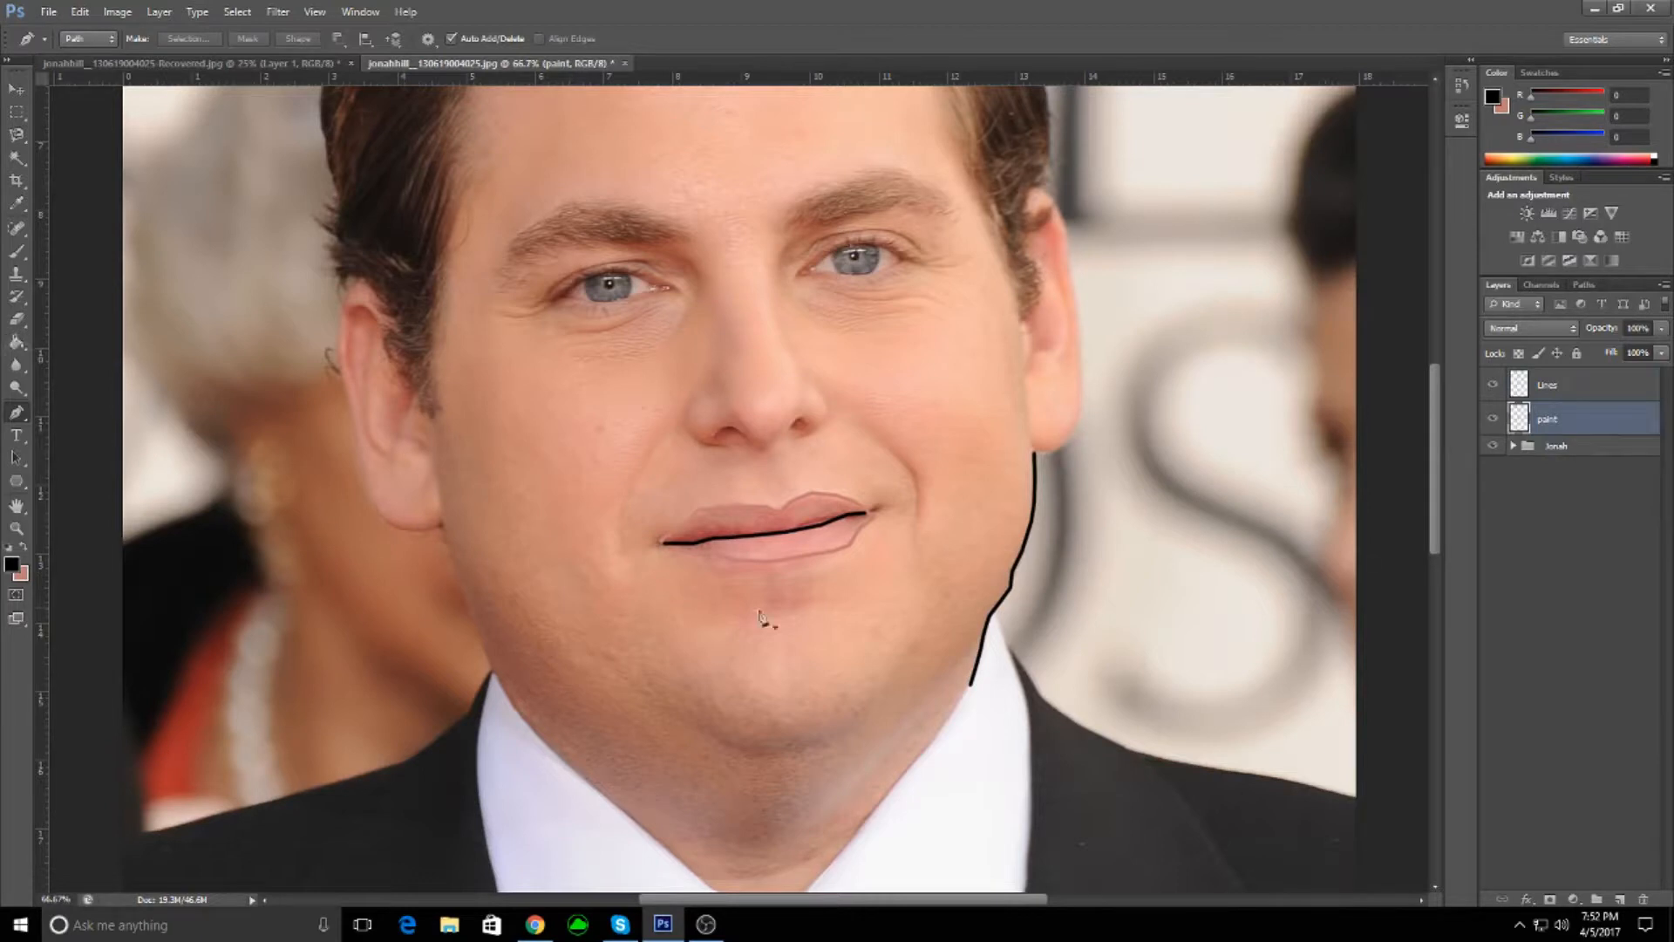
- Make the lip pink the foreground colour again and change it to e29490 sampled from the lower lip
{"action": "left_click", "coordinate": [23, 549]}
{"action": "left_click", "coordinate": [13, 564]}
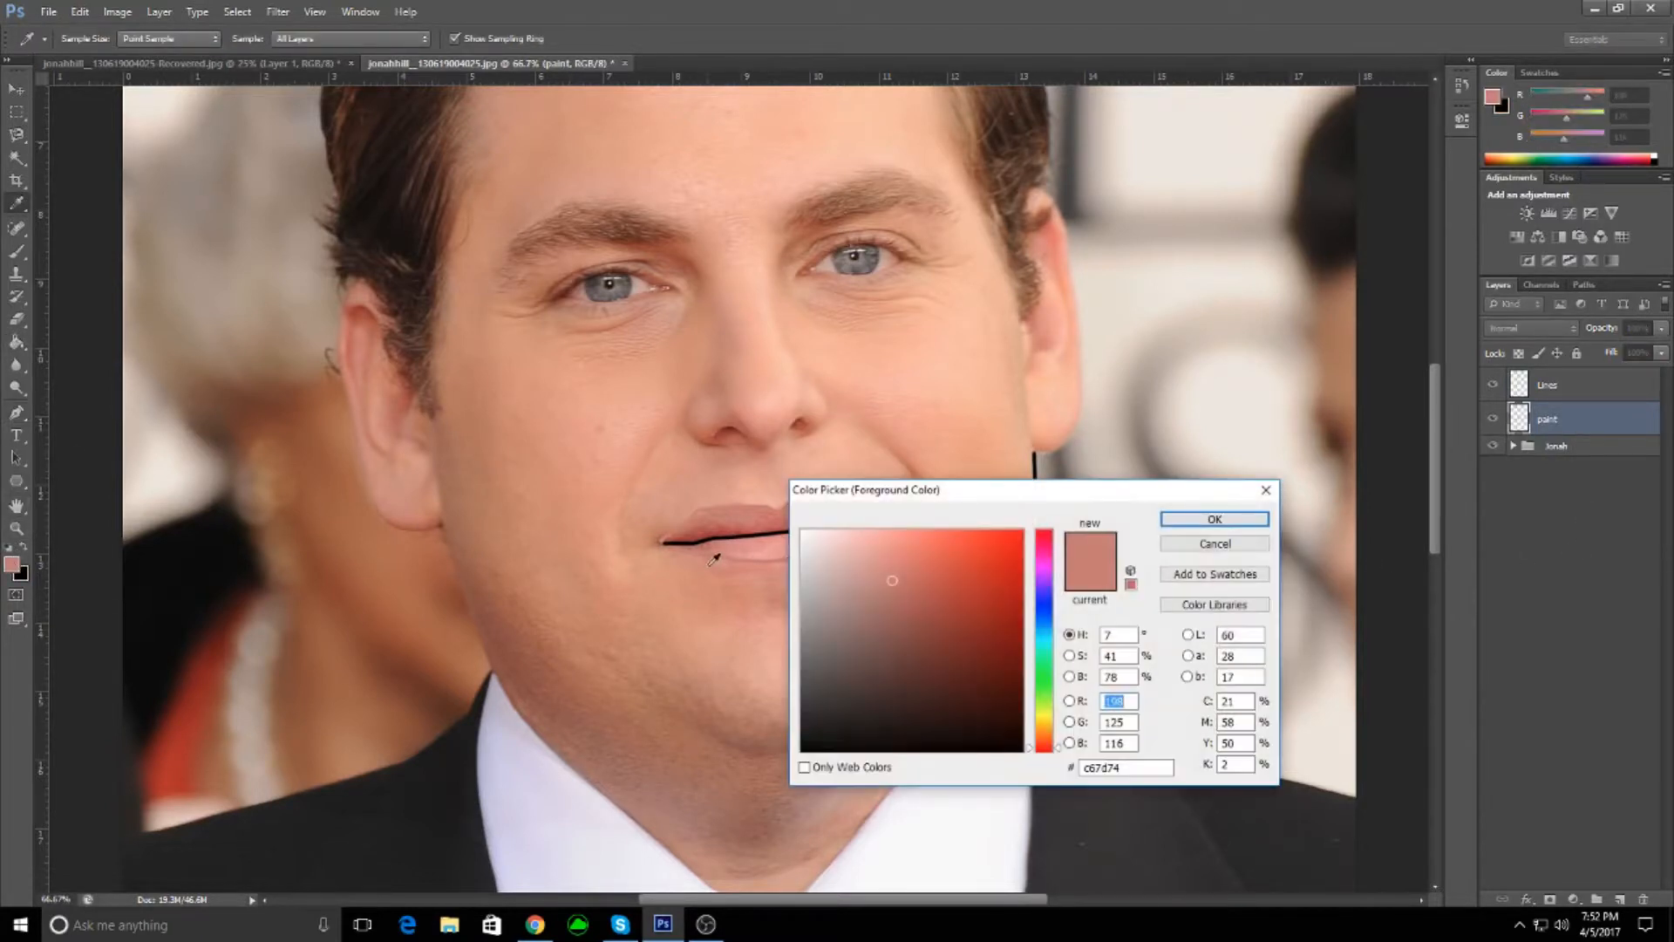
{"action": "left_click", "coordinate": [769, 542]}
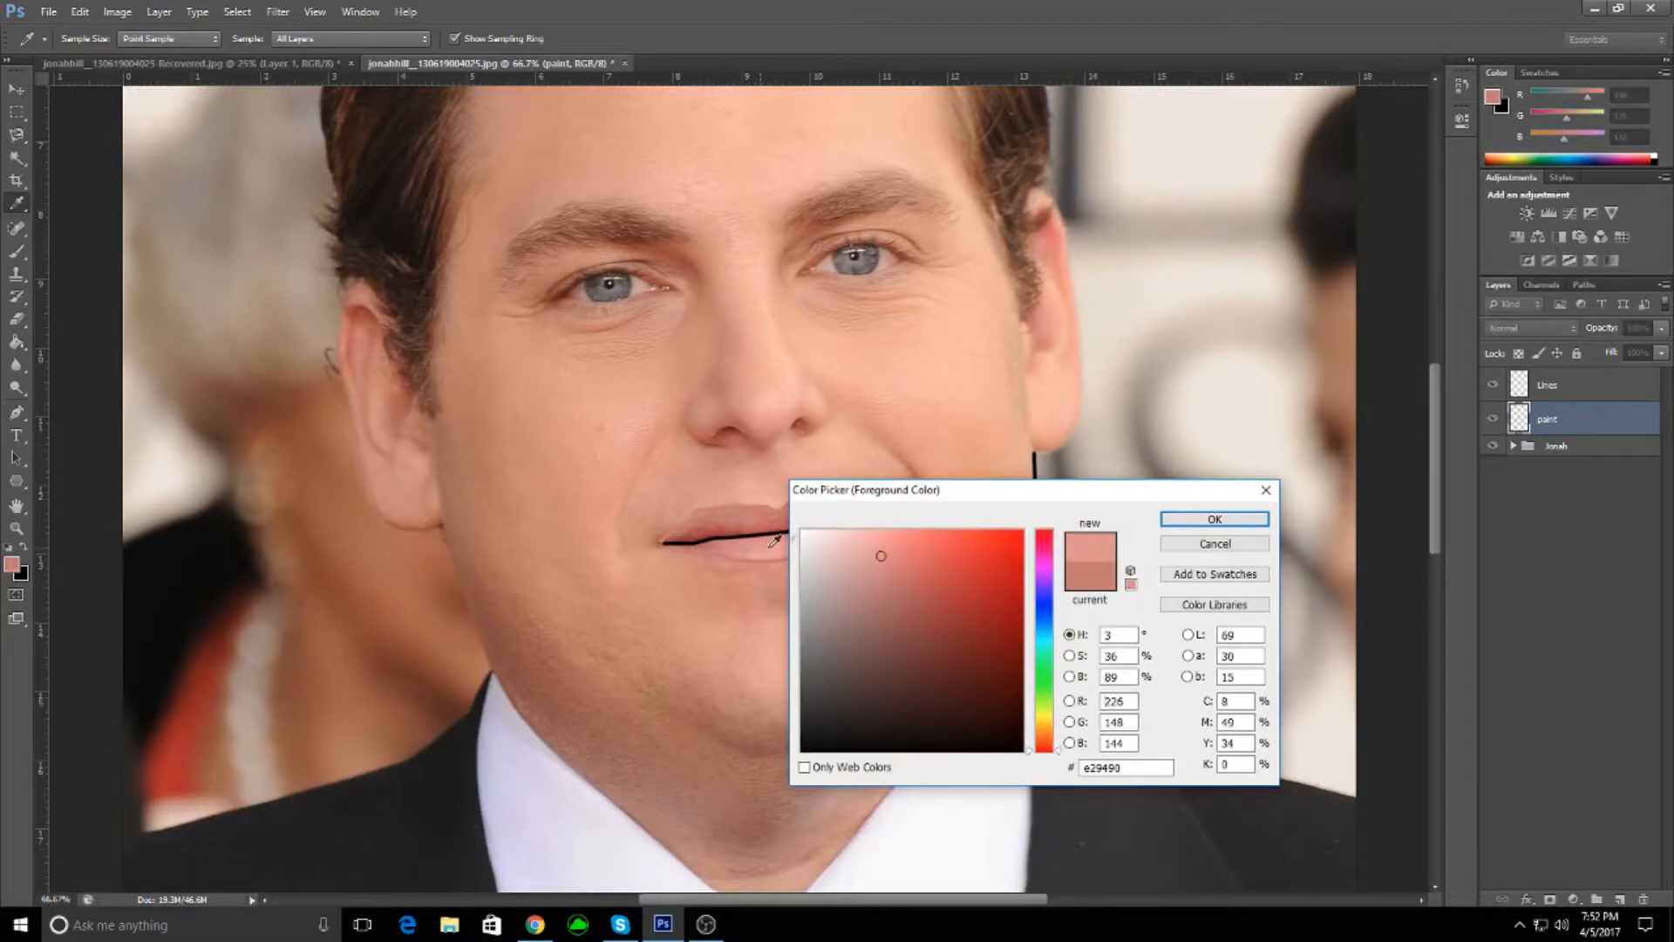
{"action": "left_click", "coordinate": [1215, 519]}
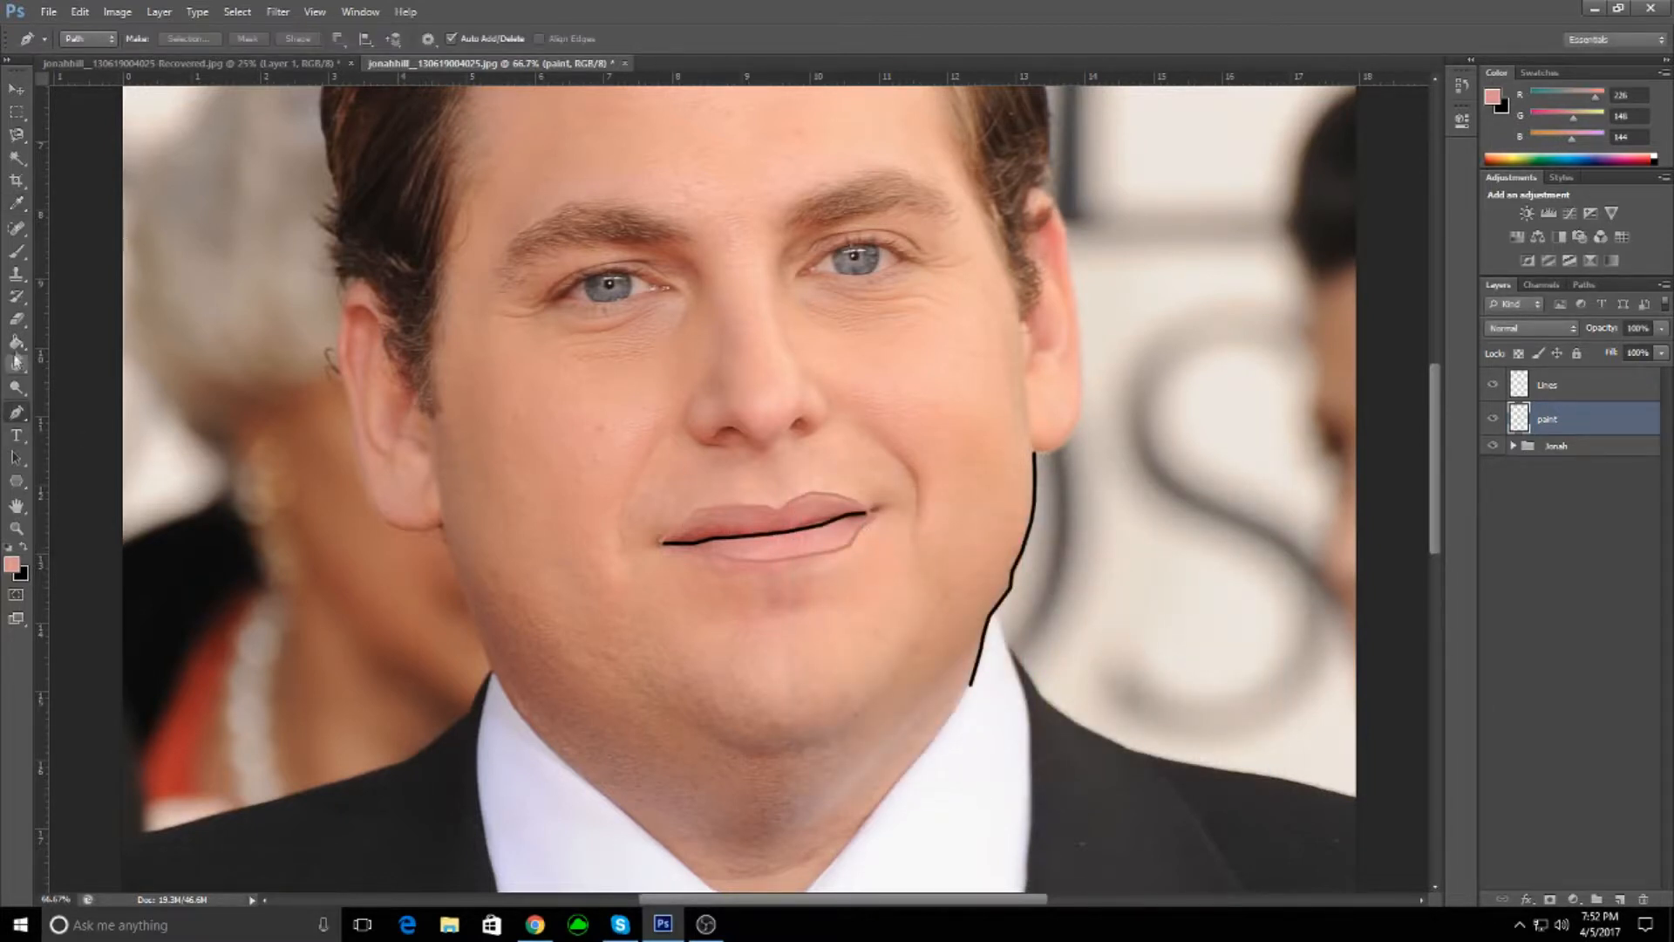
- Activate the Brush tool and enlarge the brush for filling in the lips
{"action": "left_click", "coordinate": [20, 258]}
{"action": "left_click", "coordinate": [88, 39]}
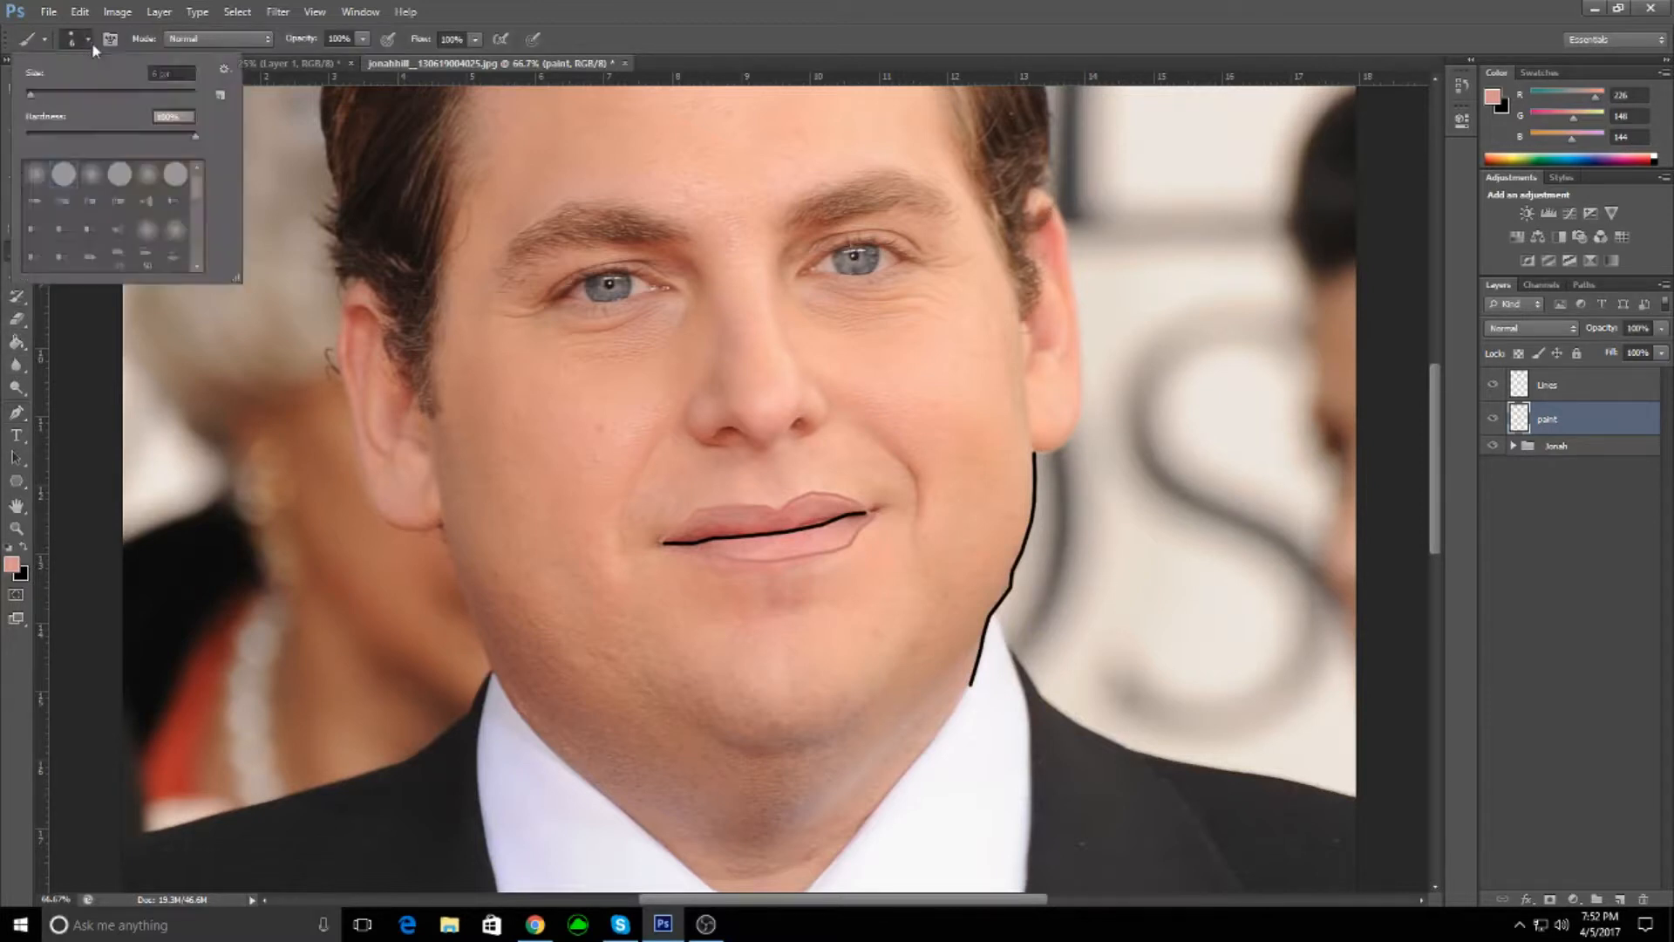
{"action": "left_click", "coordinate": [57, 92]}
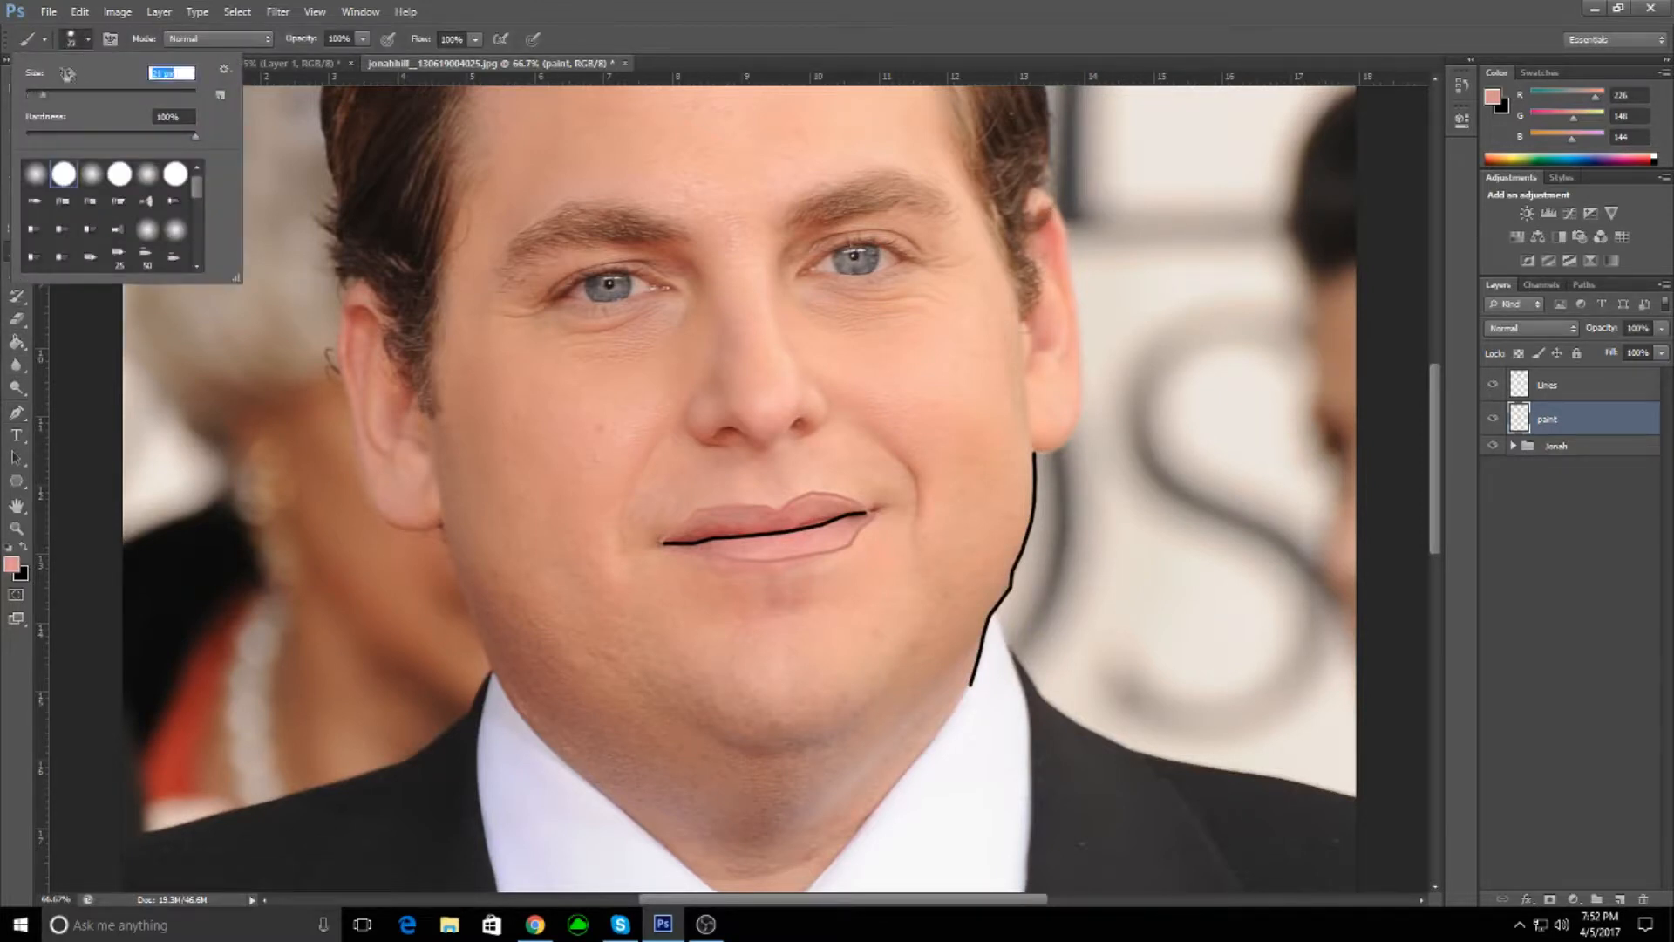
{"action": "left_click", "coordinate": [89, 41]}
- Paint the inside of the lip outline pink on the paint layer, hiding the Jonah group briefly to check for unpainted gaps
{"action": "mouse_move", "coordinate": [787, 534]}
{"action": "left_mouse_down"}
{"action": "mouse_move", "coordinate": [751, 525]}
{"action": "mouse_move", "coordinate": [794, 521]}
{"action": "left_mouse_up"}
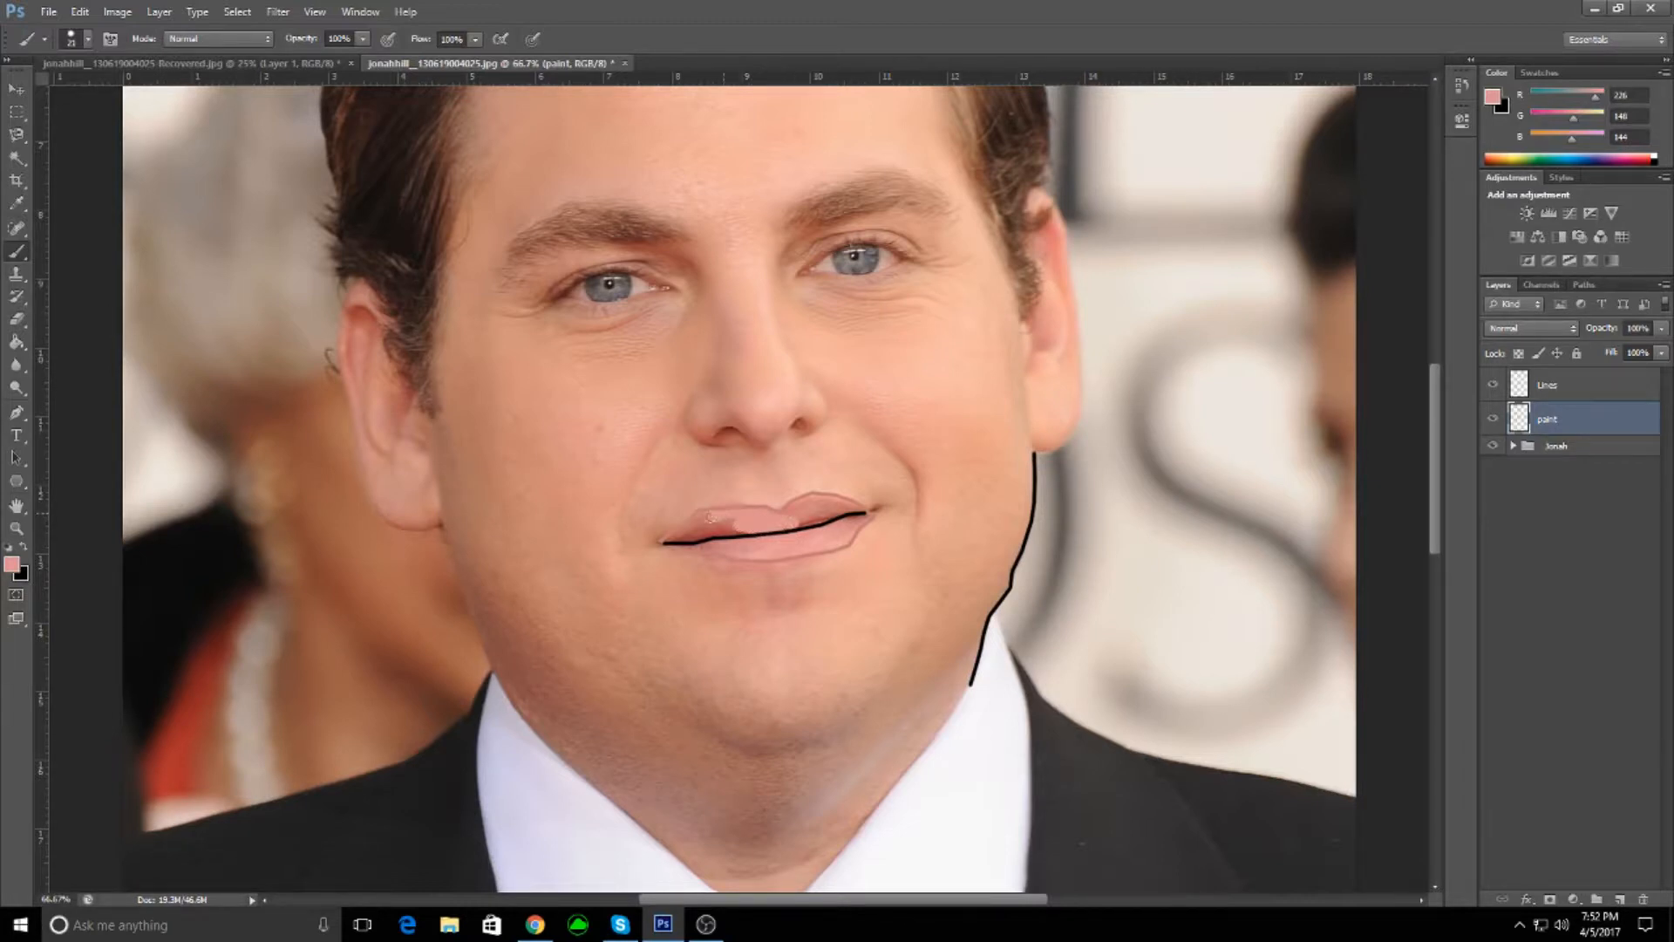
{"action": "mouse_move", "coordinate": [732, 524]}
{"action": "left_mouse_down"}
{"action": "mouse_move", "coordinate": [702, 529]}
{"action": "mouse_move", "coordinate": [742, 526]}
{"action": "mouse_move", "coordinate": [715, 545]}
{"action": "left_mouse_up"}
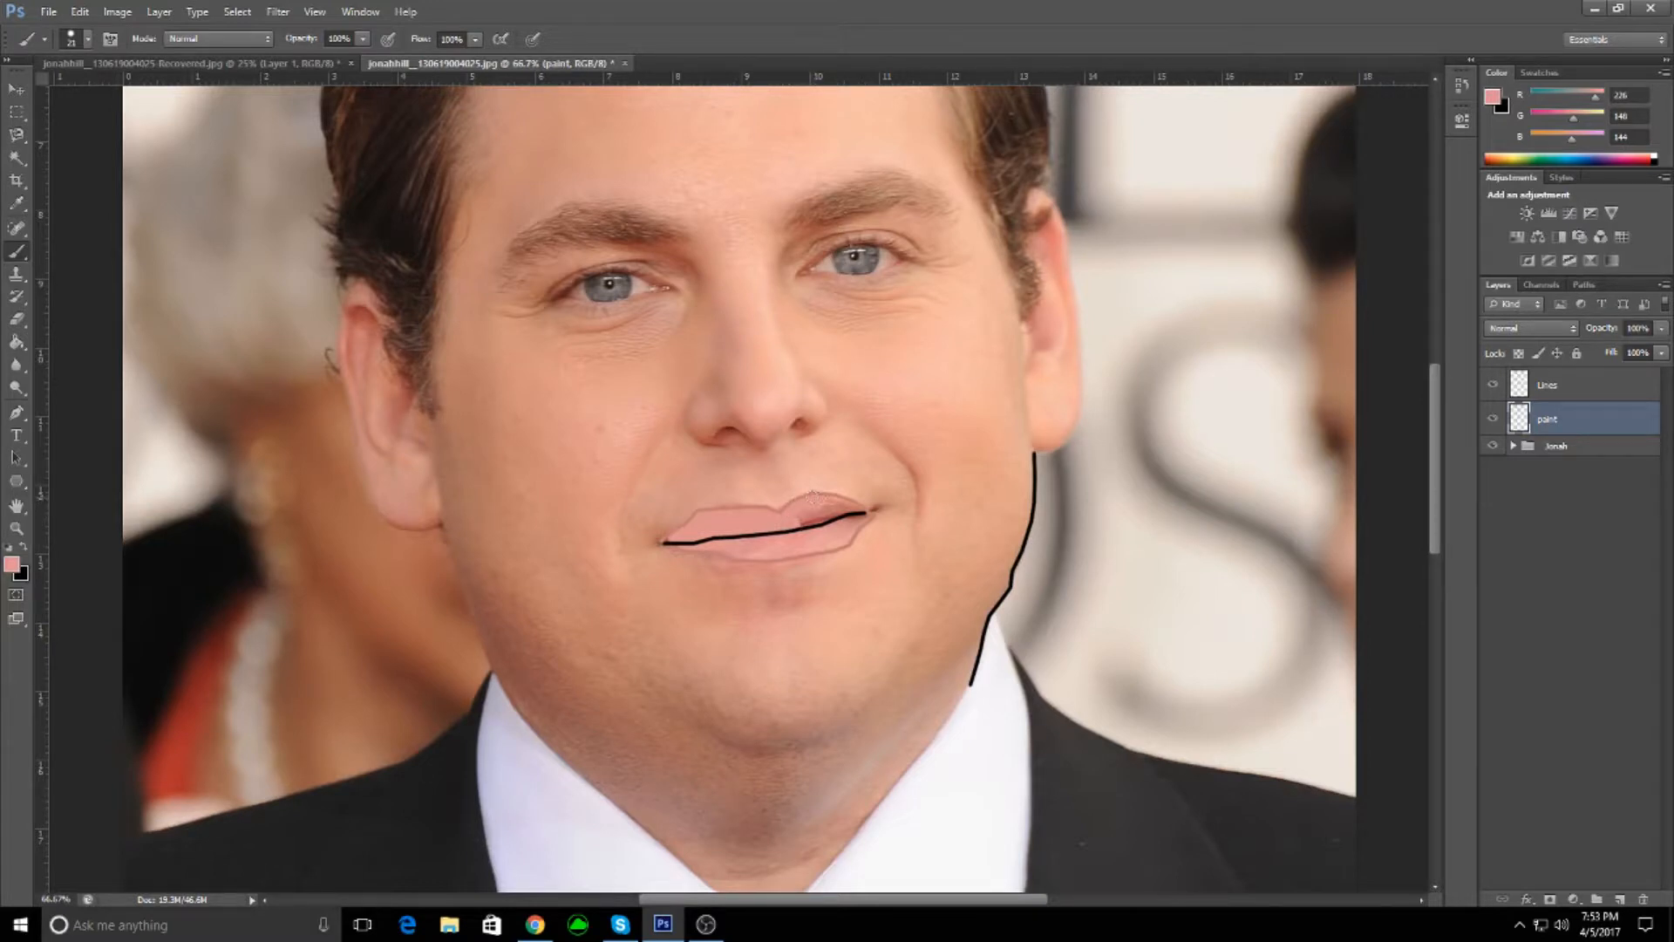
{"action": "left_click_drag", "start_coordinate": [845, 516], "coordinate": [821, 512]}
{"action": "left_click", "coordinate": [1494, 446]}
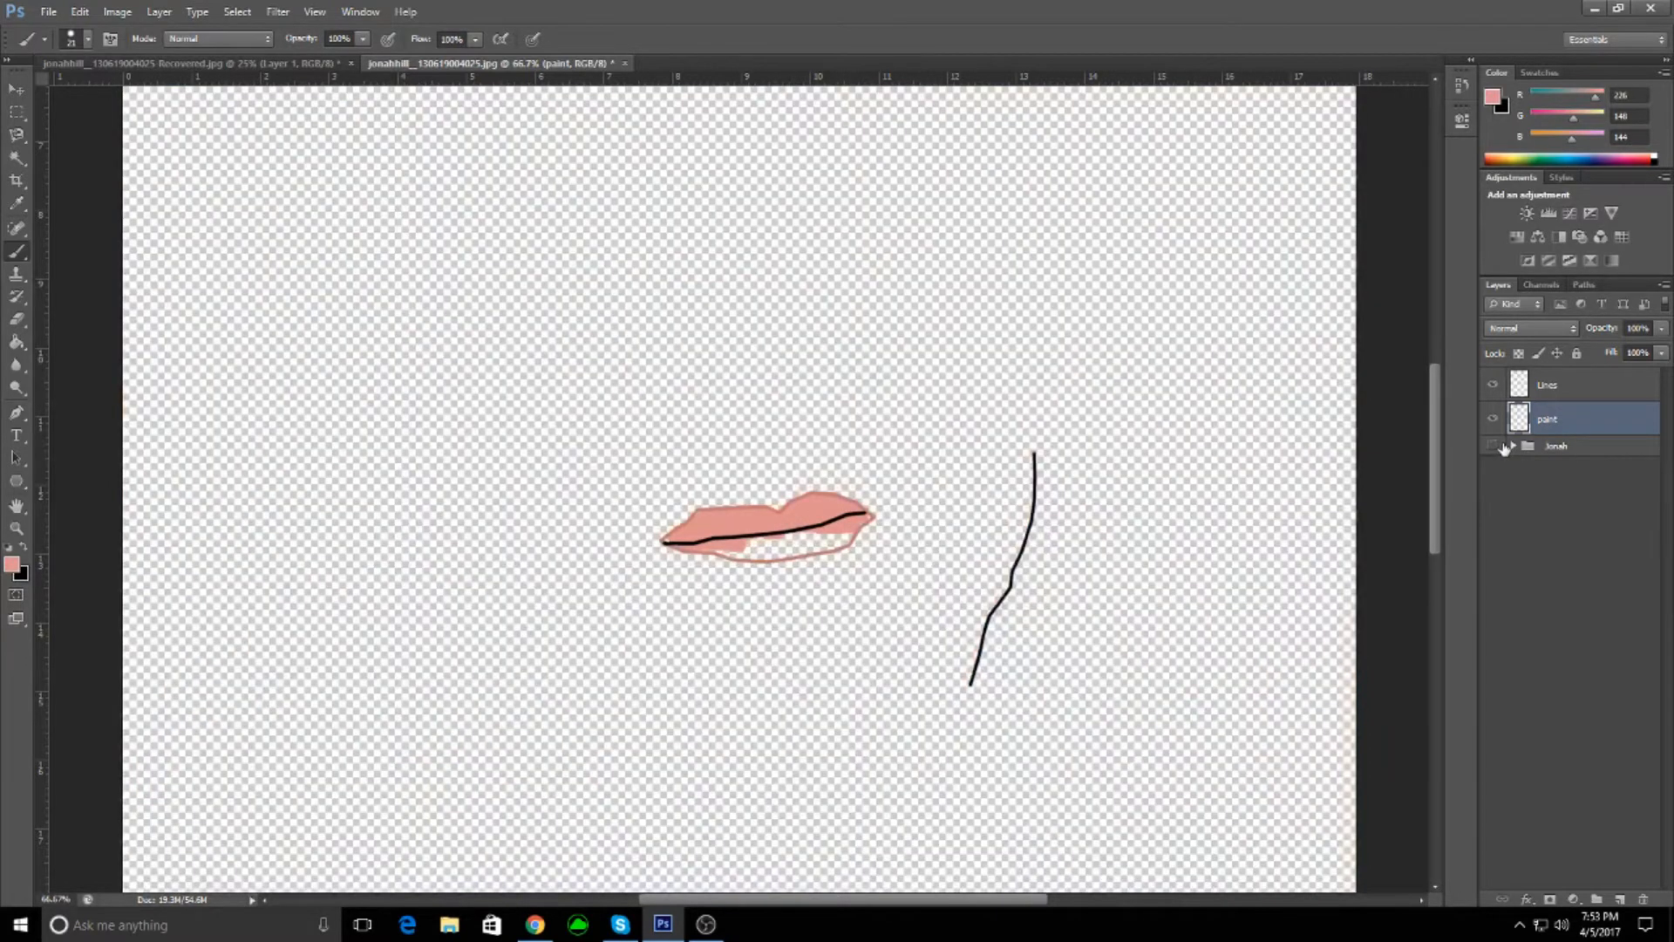
{"action": "left_click", "coordinate": [1495, 446]}
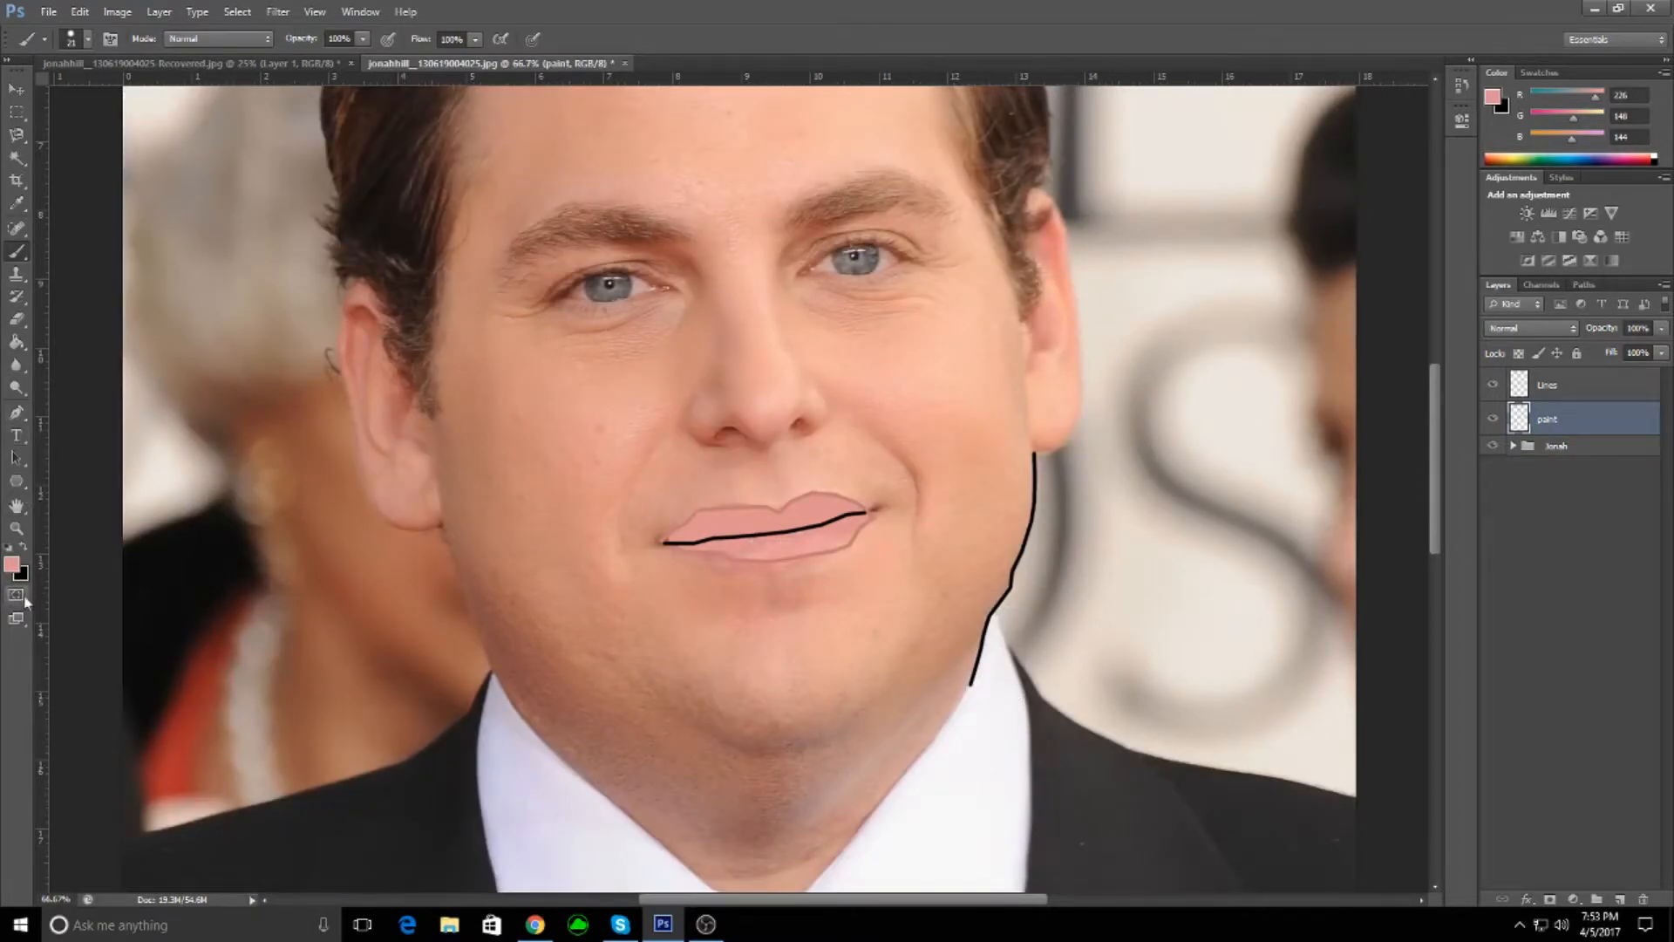
- Switch the foreground colour back to black and set the brush size to 6 px
{"action": "left_click", "coordinate": [24, 544]}
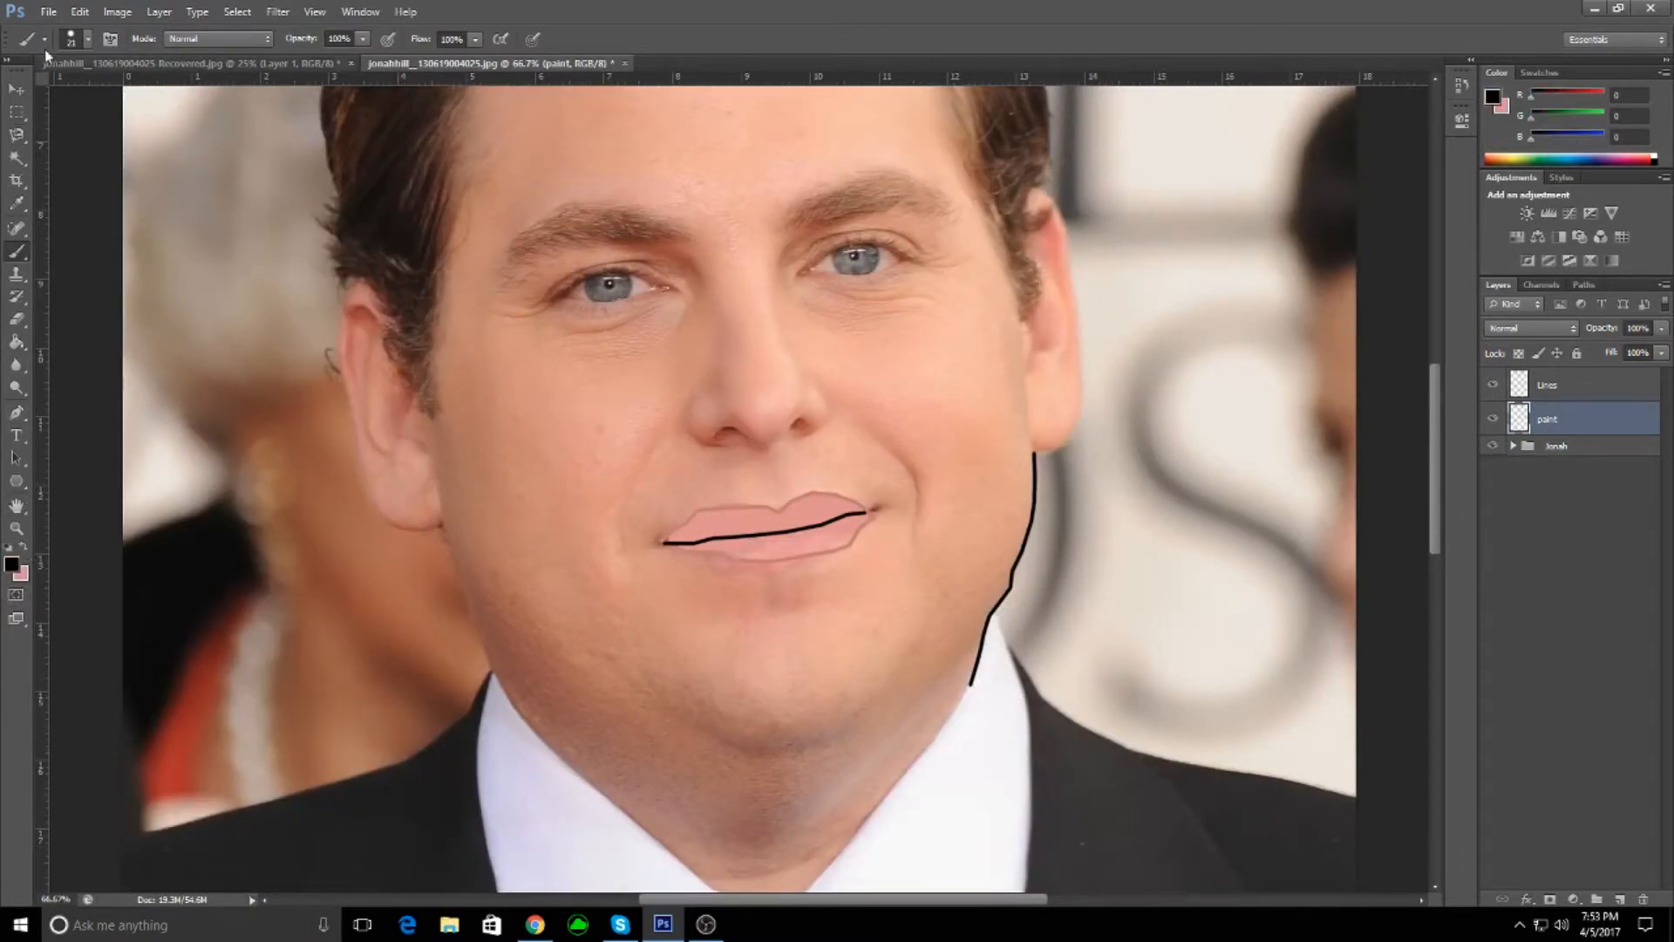
{"action": "left_click", "coordinate": [89, 41]}
{"action": "double_click", "coordinate": [157, 75]}
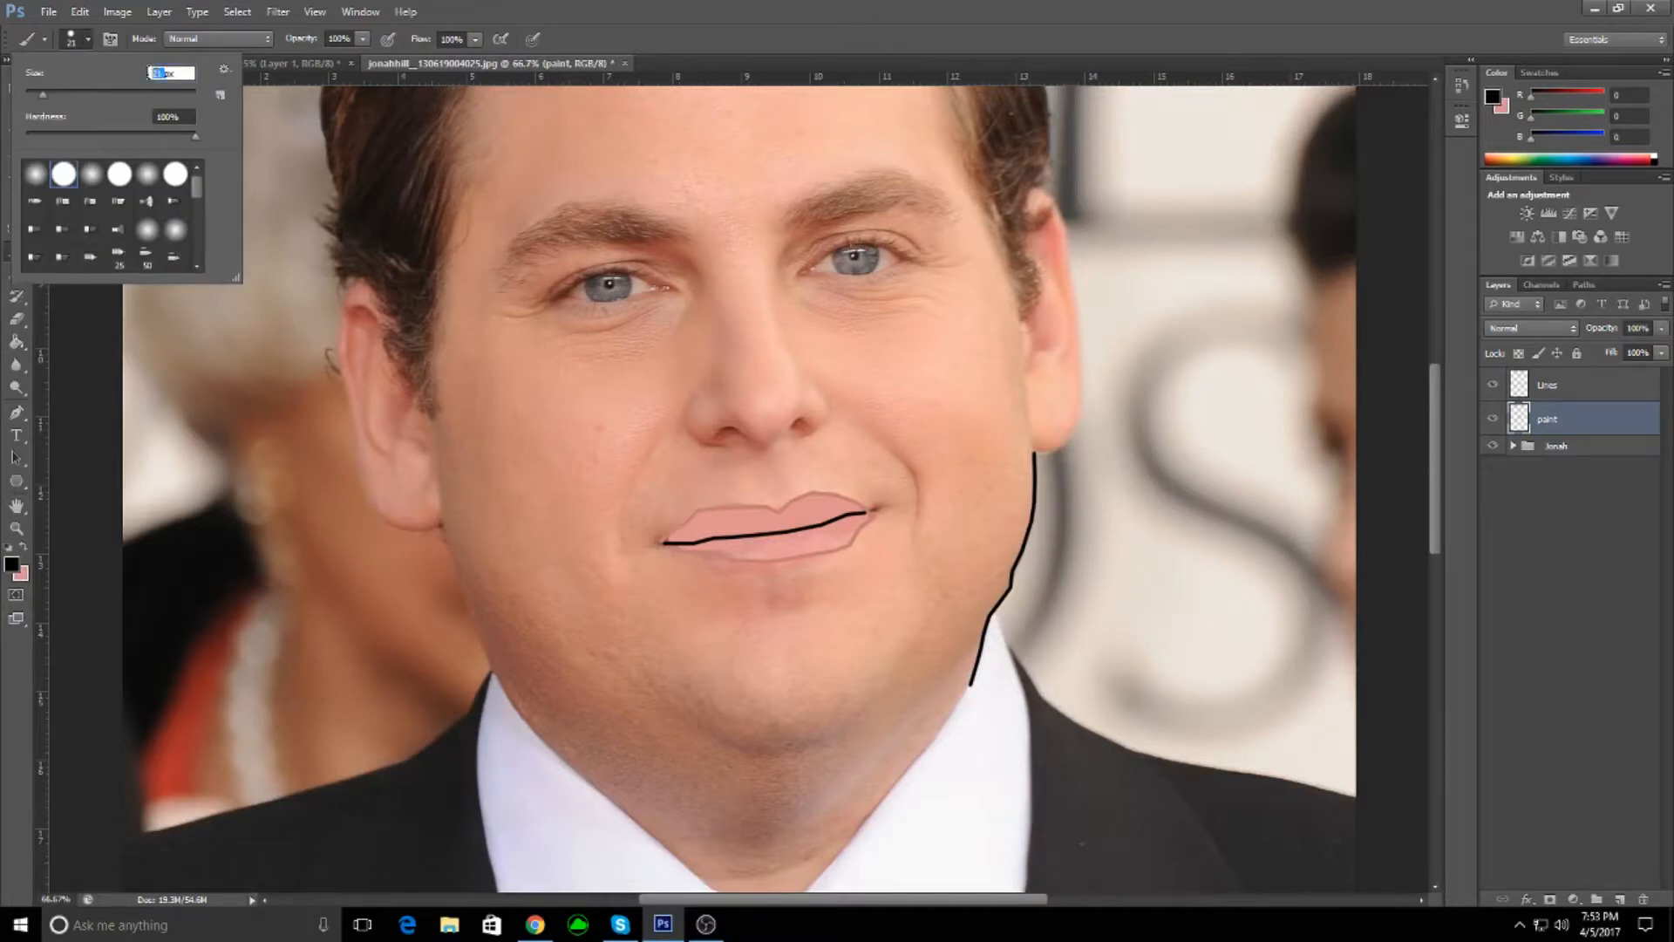
{"action": "type", "text": "6"}
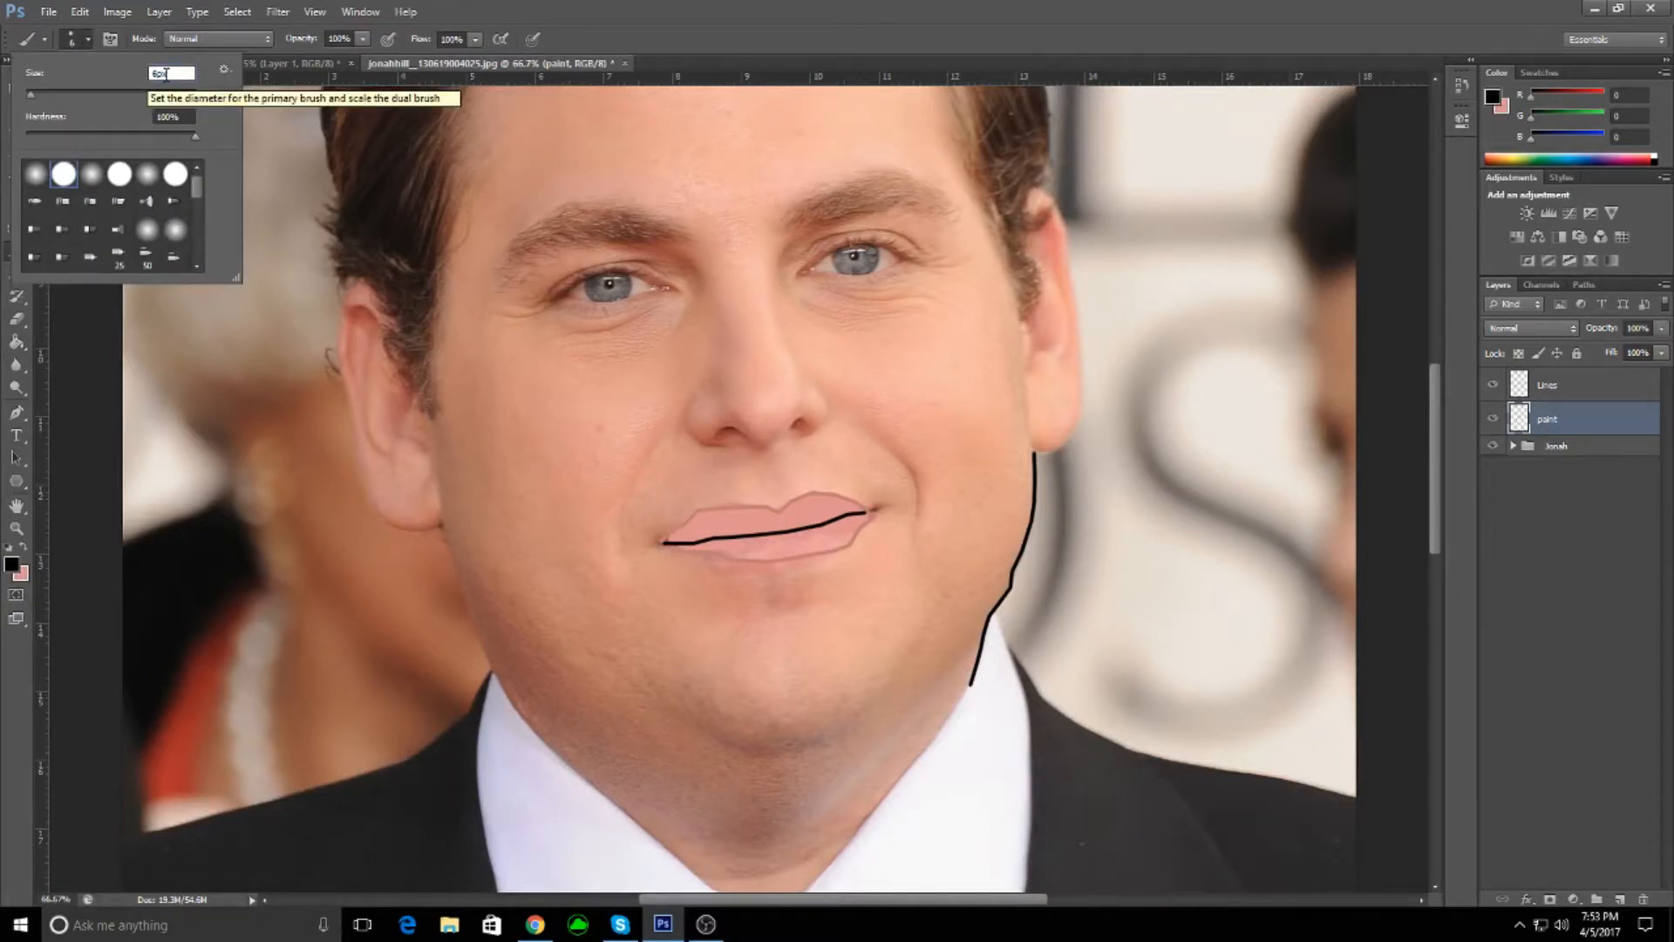
{"action": "key", "text": "Return"}
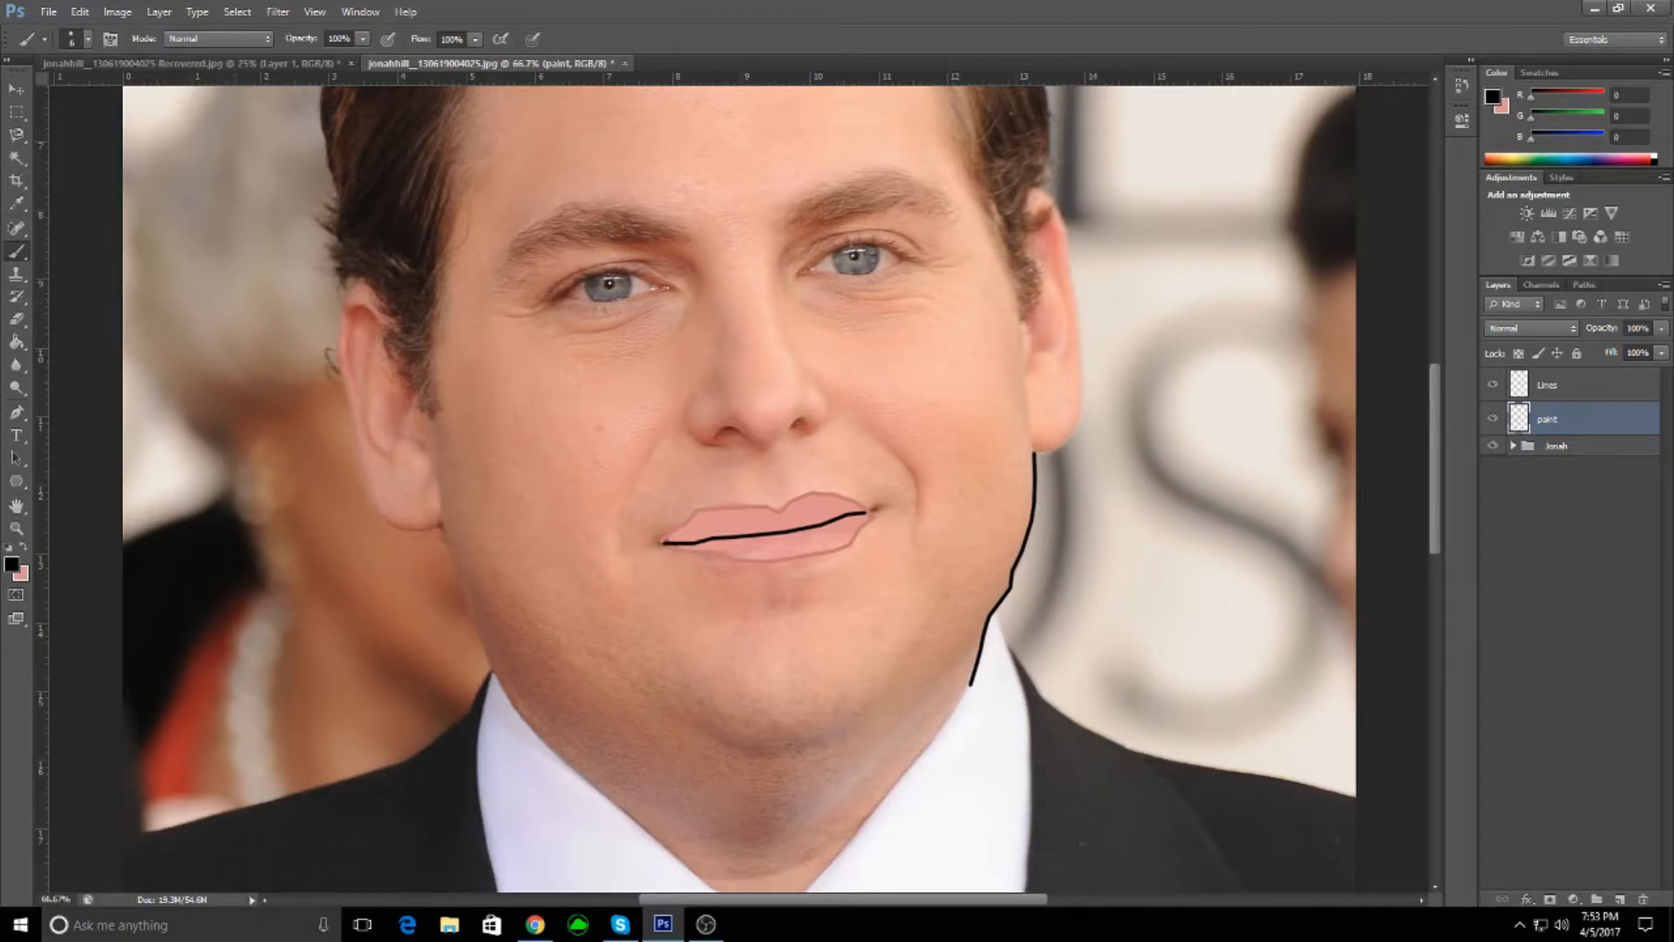
- Trace the crease under the eye on the image's right side with the Pen tool and stroke it in black with the Brush
{"action": "left_click", "coordinate": [16, 411]}
{"action": "left_click", "coordinate": [844, 298]}
{"action": "left_click", "coordinate": [864, 299]}
{"action": "left_click", "coordinate": [885, 299]}
{"action": "left_click", "coordinate": [900, 300]}
{"action": "left_click", "coordinate": [921, 298]}
{"action": "right_click", "coordinate": [921, 299]}
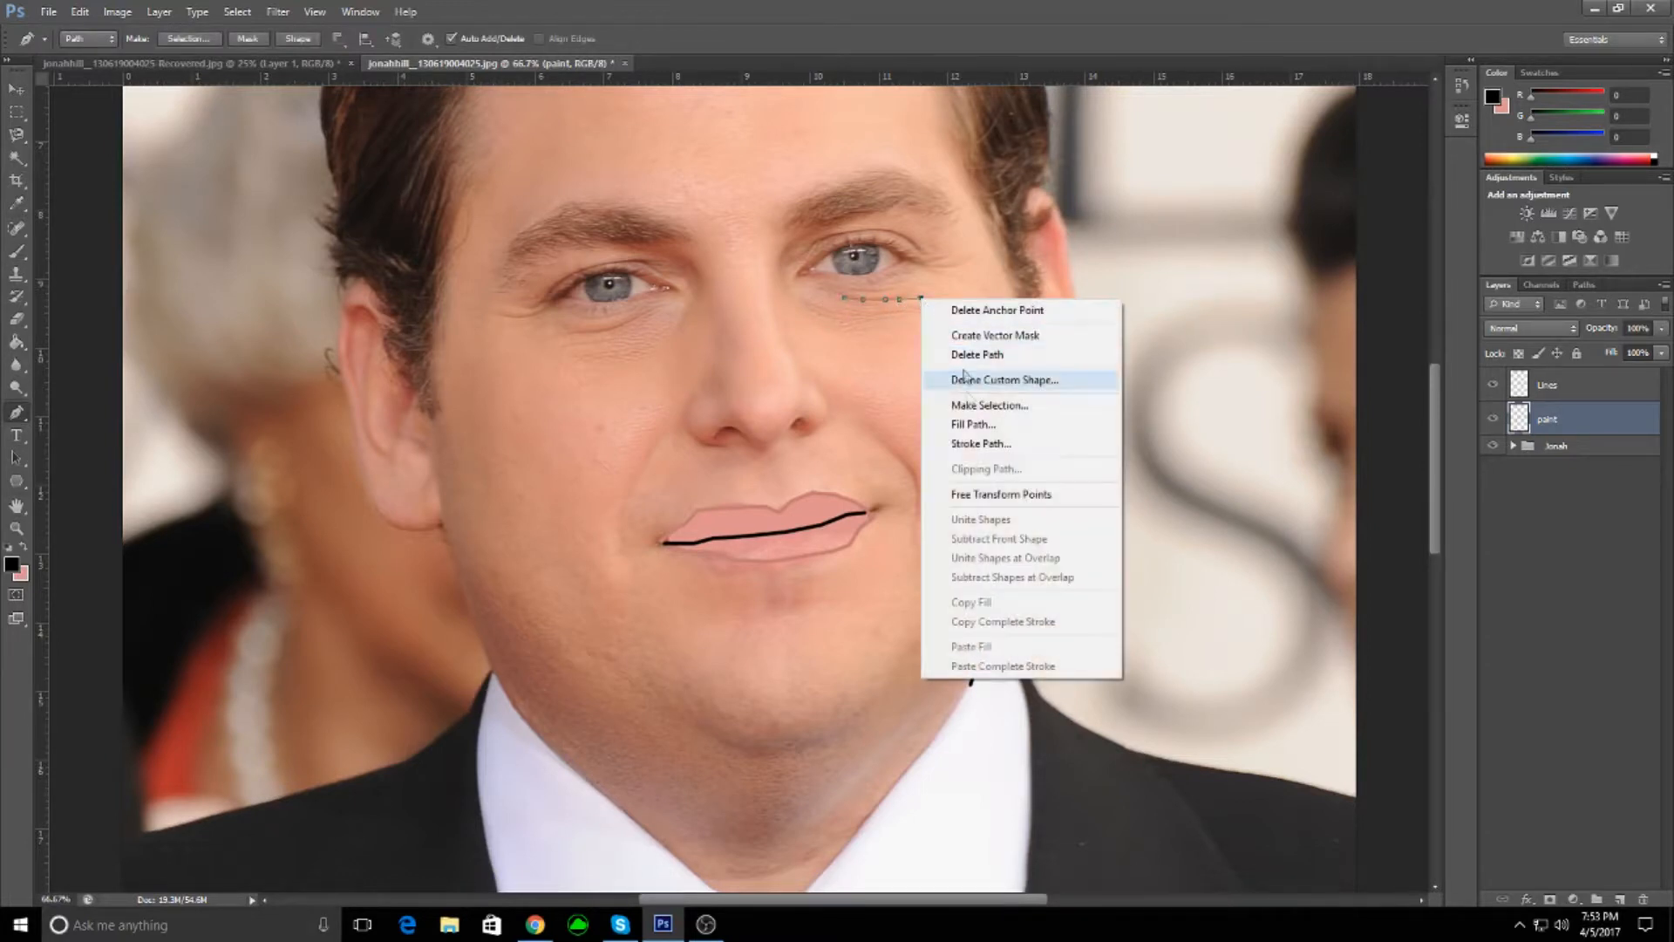
{"action": "left_click", "coordinate": [981, 443]}
{"action": "left_click", "coordinate": [702, 220]}
{"action": "key", "text": "Return"}
- Trace the smile line beside the mouth on the image's right side and stroke it in black with the Brush
{"action": "left_click", "coordinate": [877, 432]}
{"action": "left_click", "coordinate": [911, 485]}
{"action": "left_click", "coordinate": [913, 513]}
{"action": "right_click", "coordinate": [912, 523]}
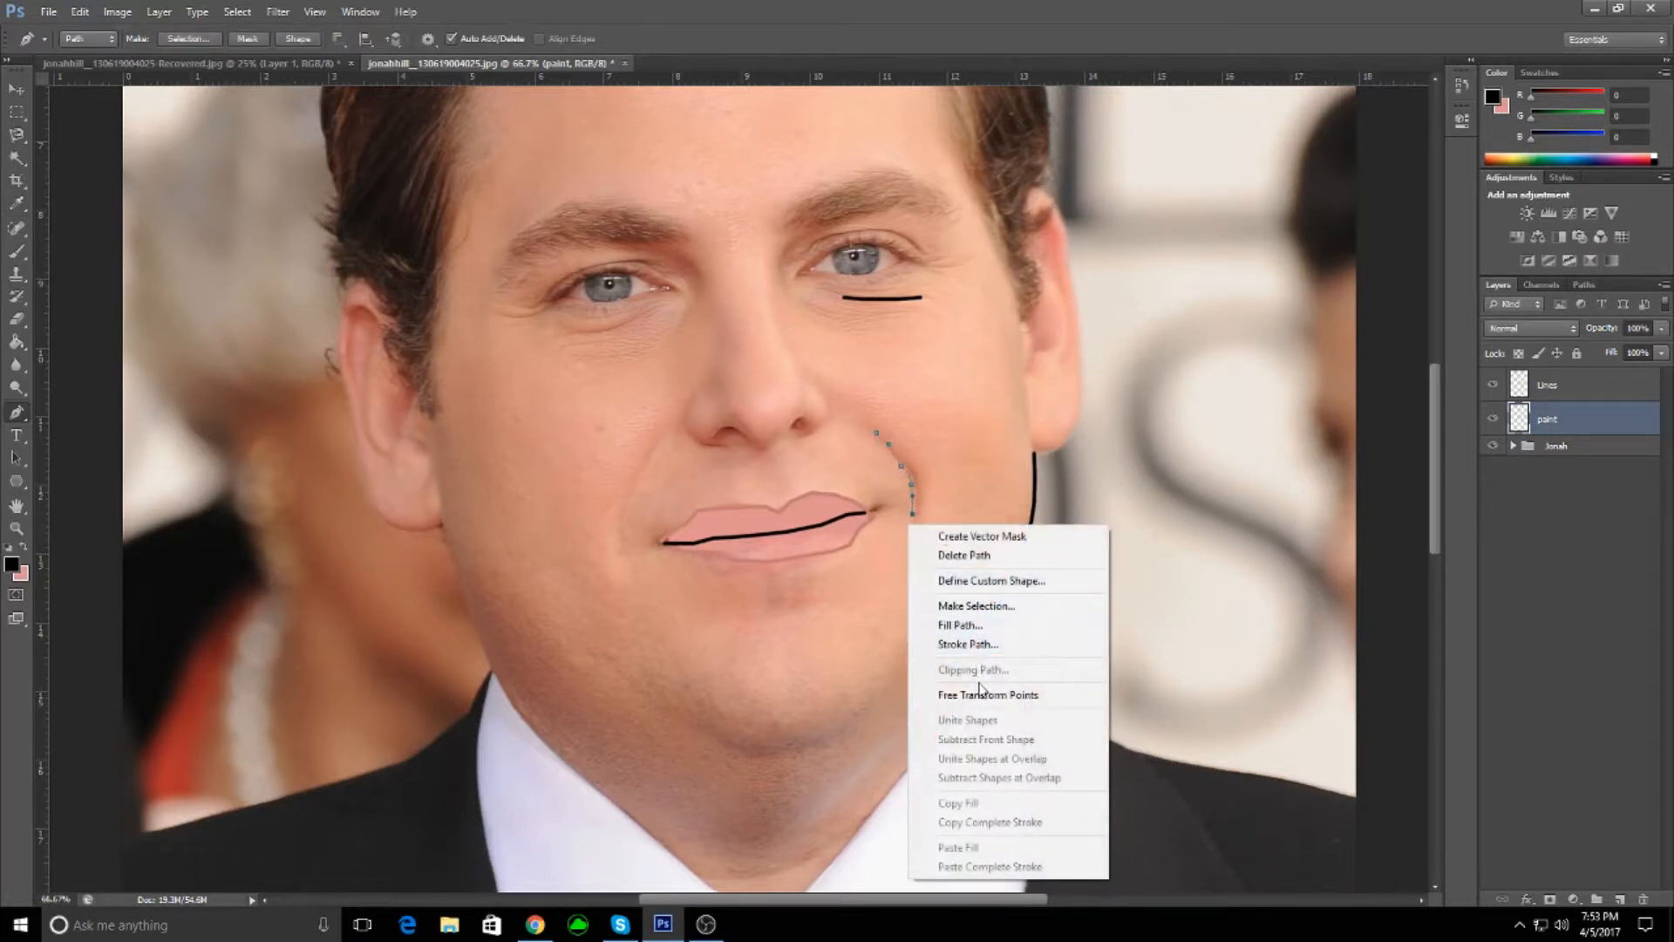
{"action": "left_click", "coordinate": [968, 643]}
{"action": "left_click", "coordinate": [719, 223]}
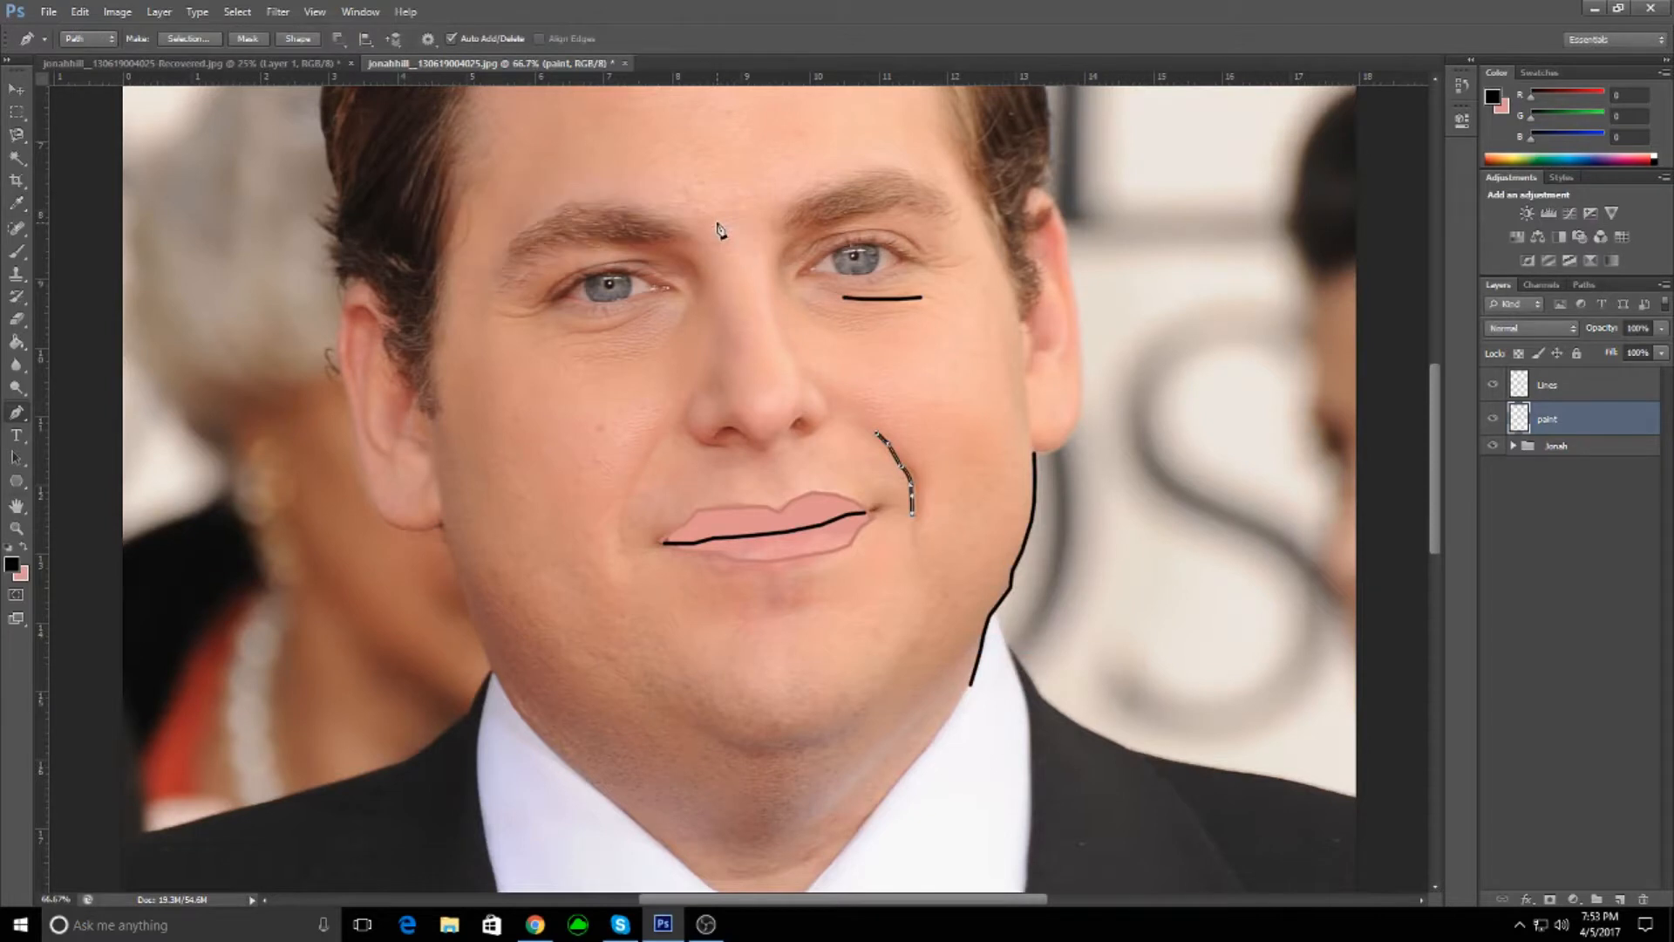
{"action": "key", "text": "Return"}
- Trace the inner fold of the ear on the image's right side and stroke it in black with the Brush
{"action": "left_click", "coordinate": [1044, 248]}
{"action": "left_click", "coordinate": [1055, 277]}
{"action": "left_click", "coordinate": [1065, 307]}
{"action": "left_click", "coordinate": [1065, 349]}
{"action": "right_click", "coordinate": [1058, 359]}
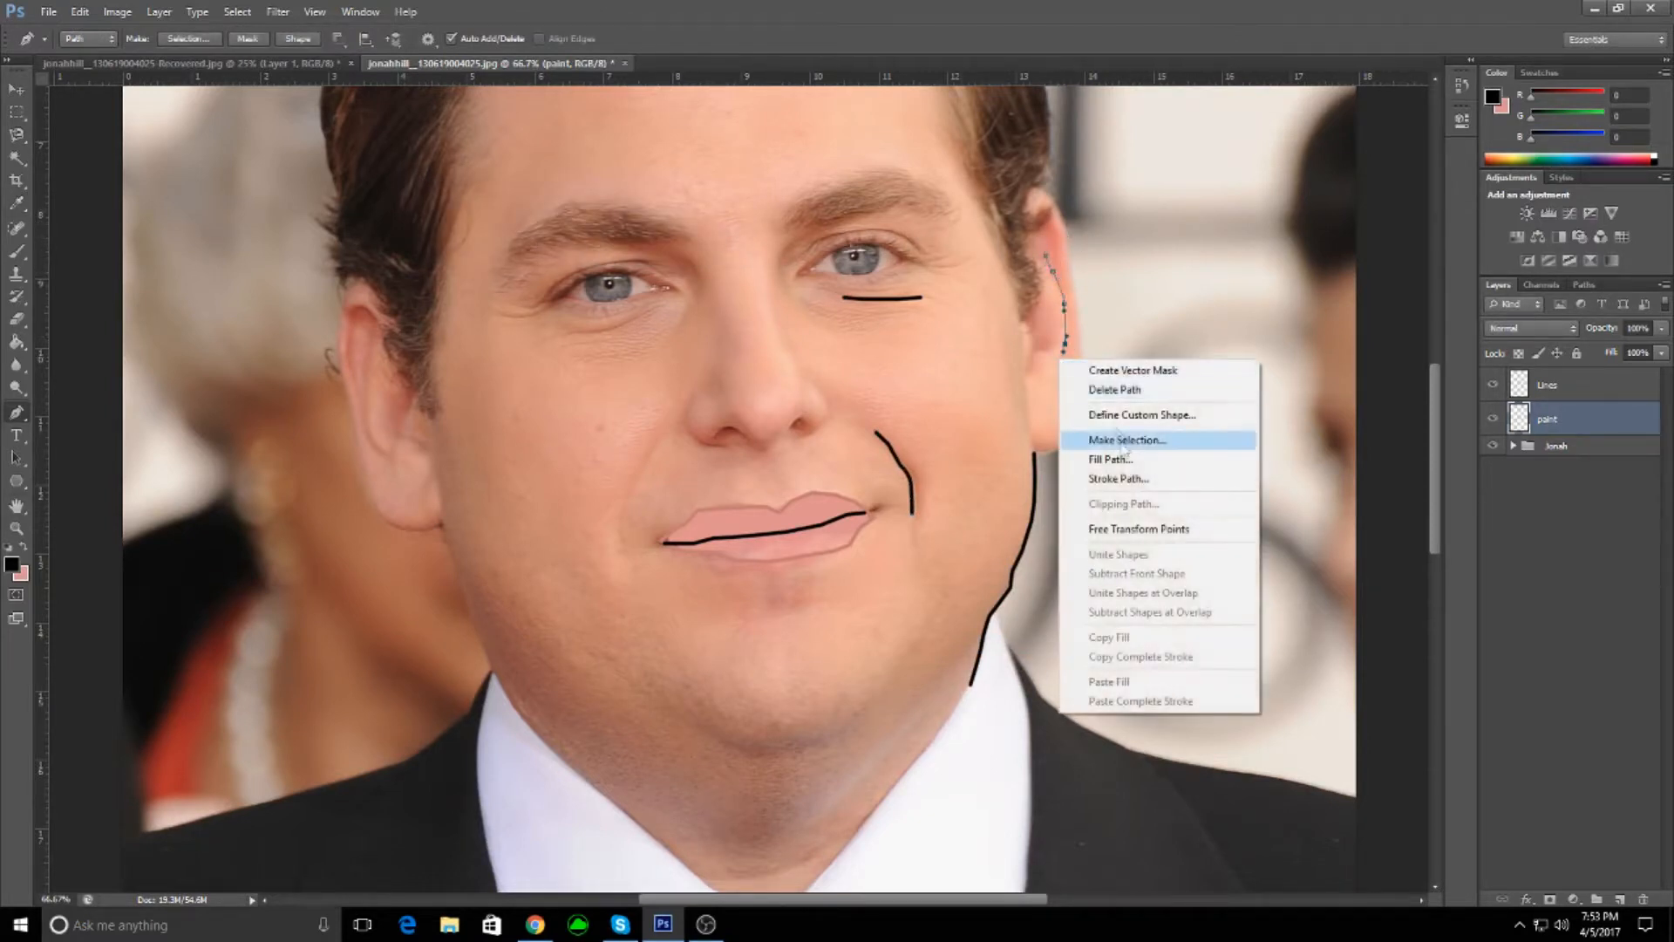
{"action": "left_click", "coordinate": [1135, 481]}
{"action": "left_click", "coordinate": [719, 223]}
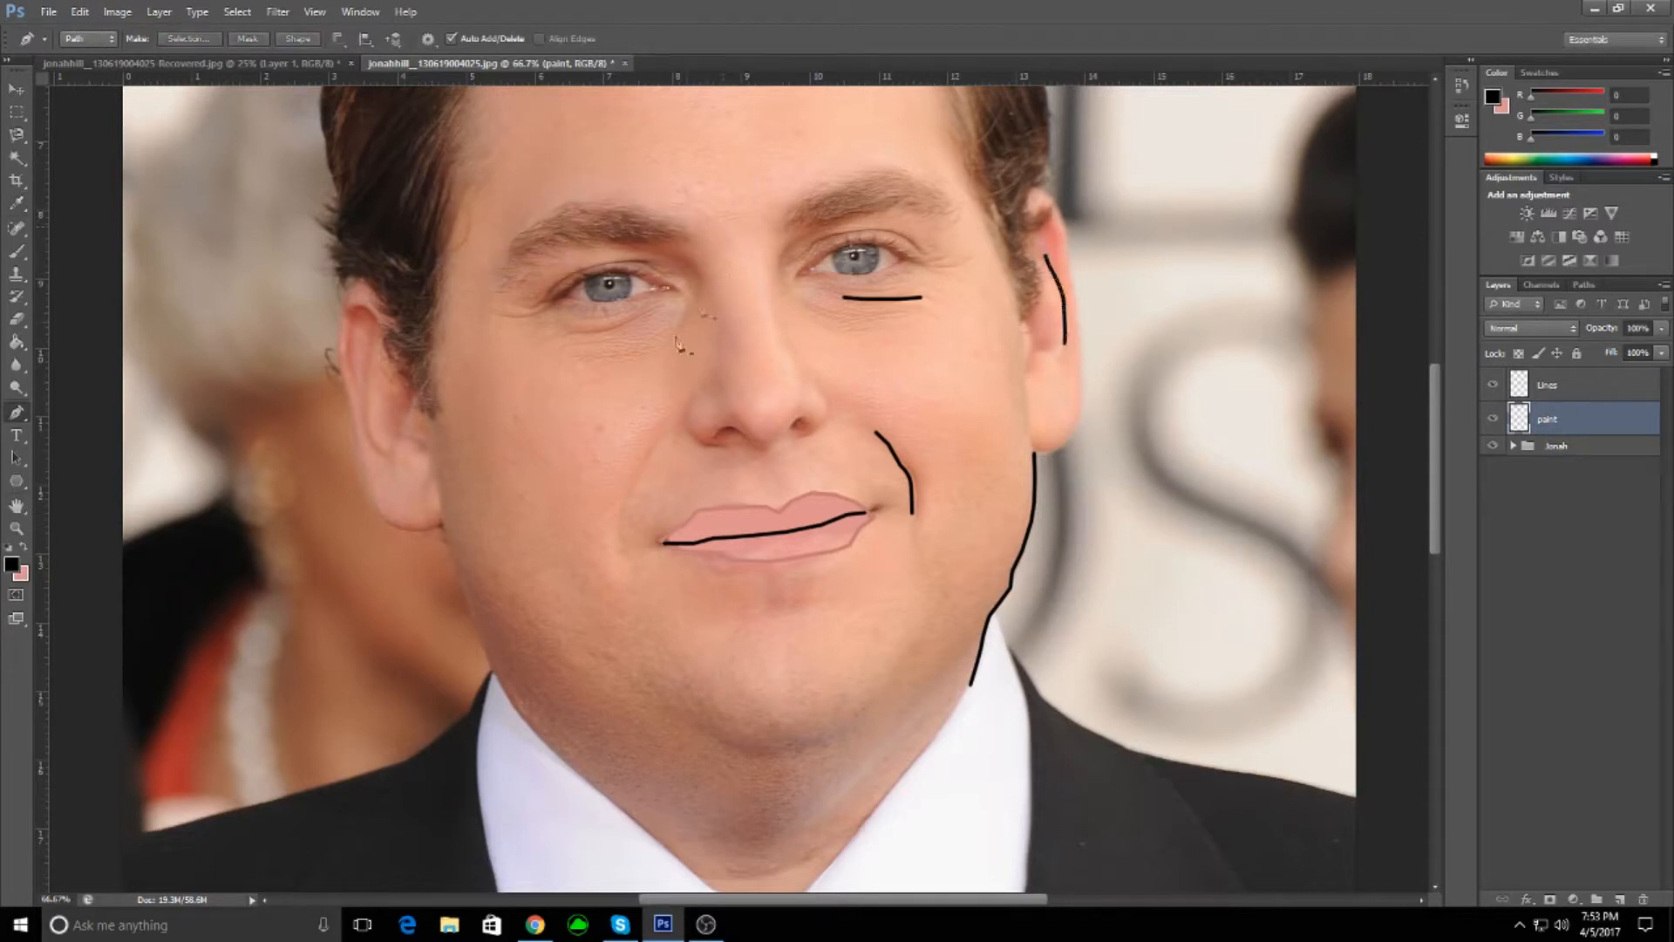
- Trace a short crease at the outer corner of the eye on the image's left side and stroke it in black
{"action": "left_click", "coordinate": [503, 320]}
{"action": "left_click", "coordinate": [534, 315]}
{"action": "right_click", "coordinate": [532, 316]}
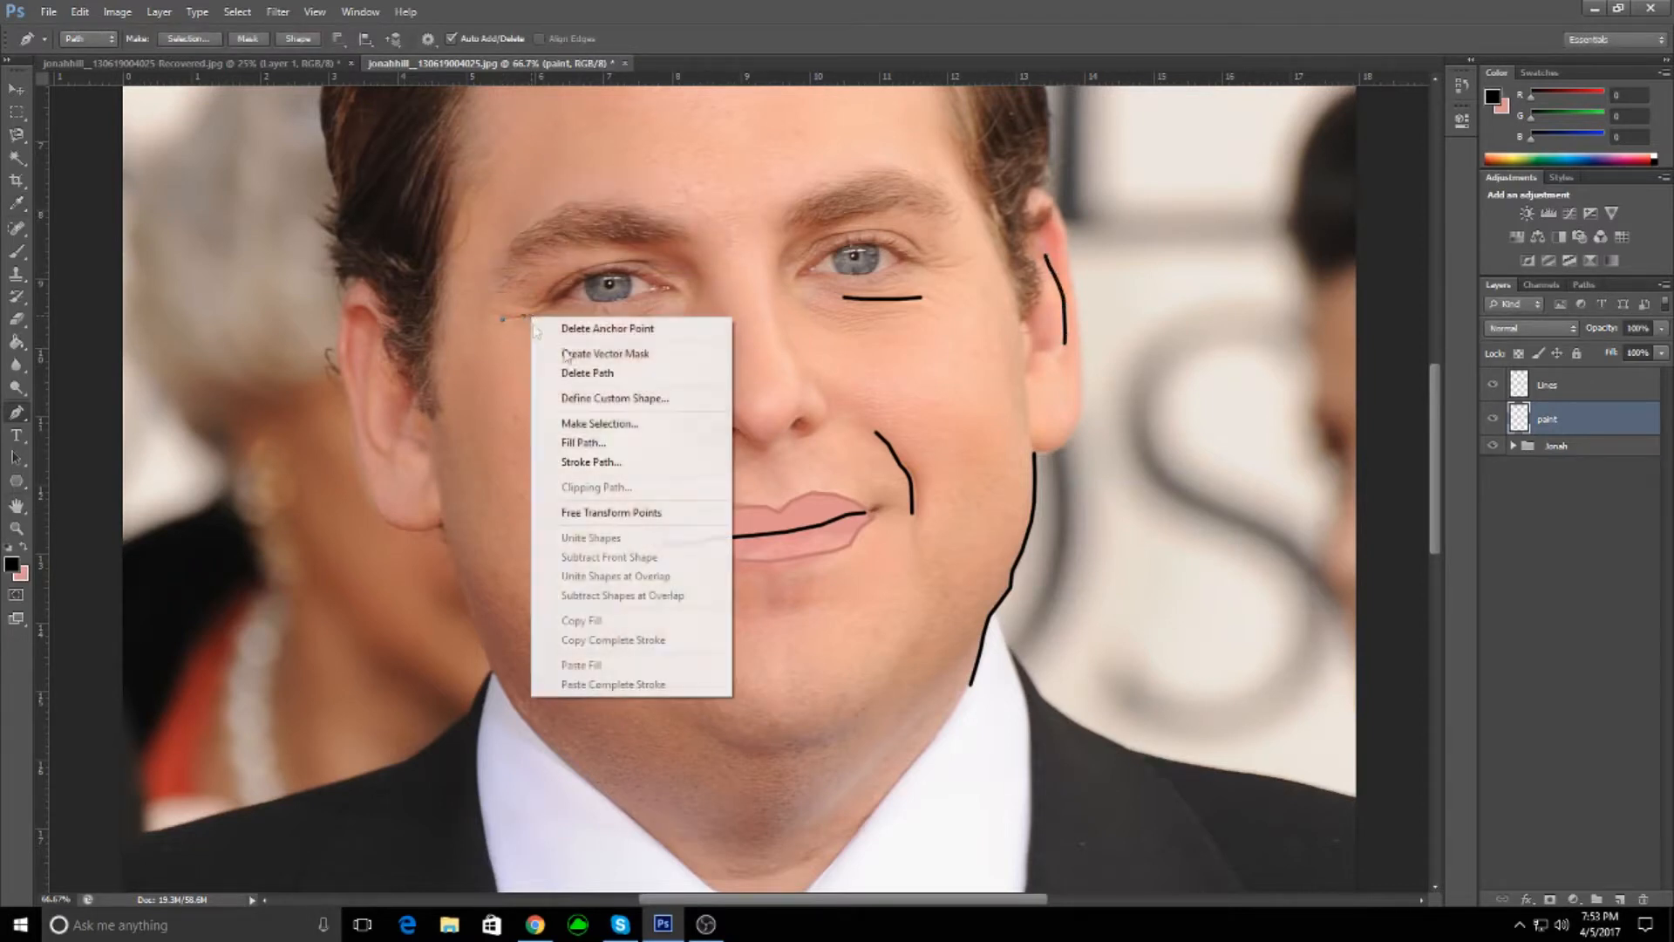
{"action": "left_click", "coordinate": [593, 462]}
{"action": "left_click", "coordinate": [703, 223]}
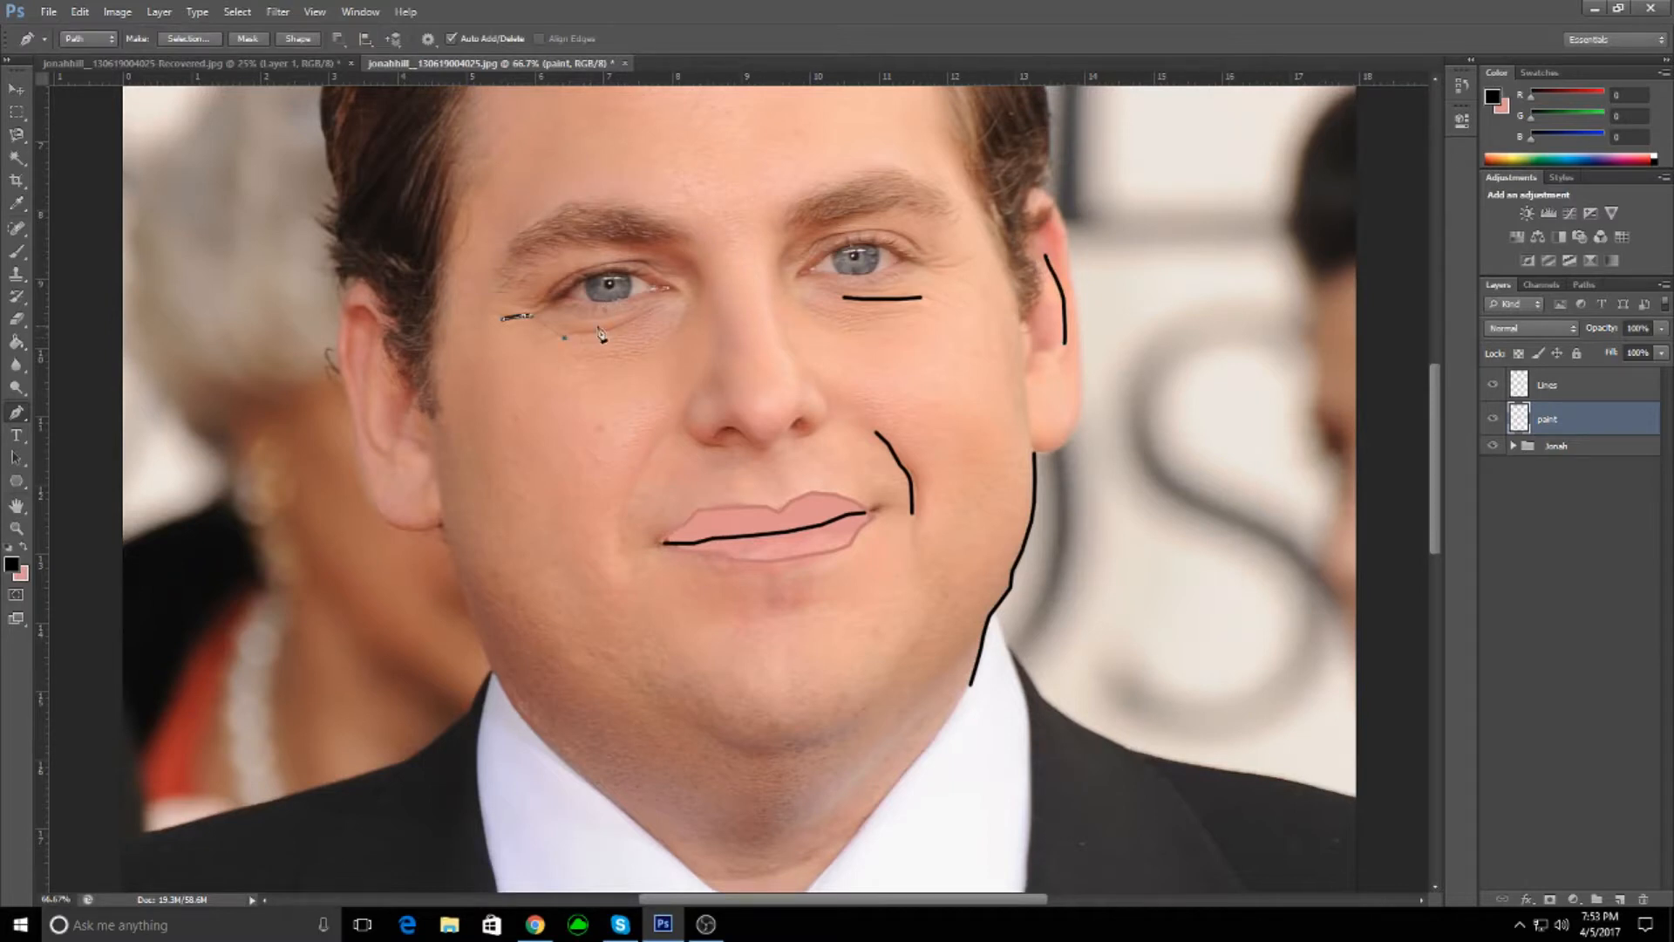
{"action": "key", "text": "Return"}
- Trace the crease under the eye on the image's left side with the Pen tool and stroke it in black with the Brush
{"action": "left_click", "coordinate": [561, 337]}
{"action": "left_click", "coordinate": [590, 337]}
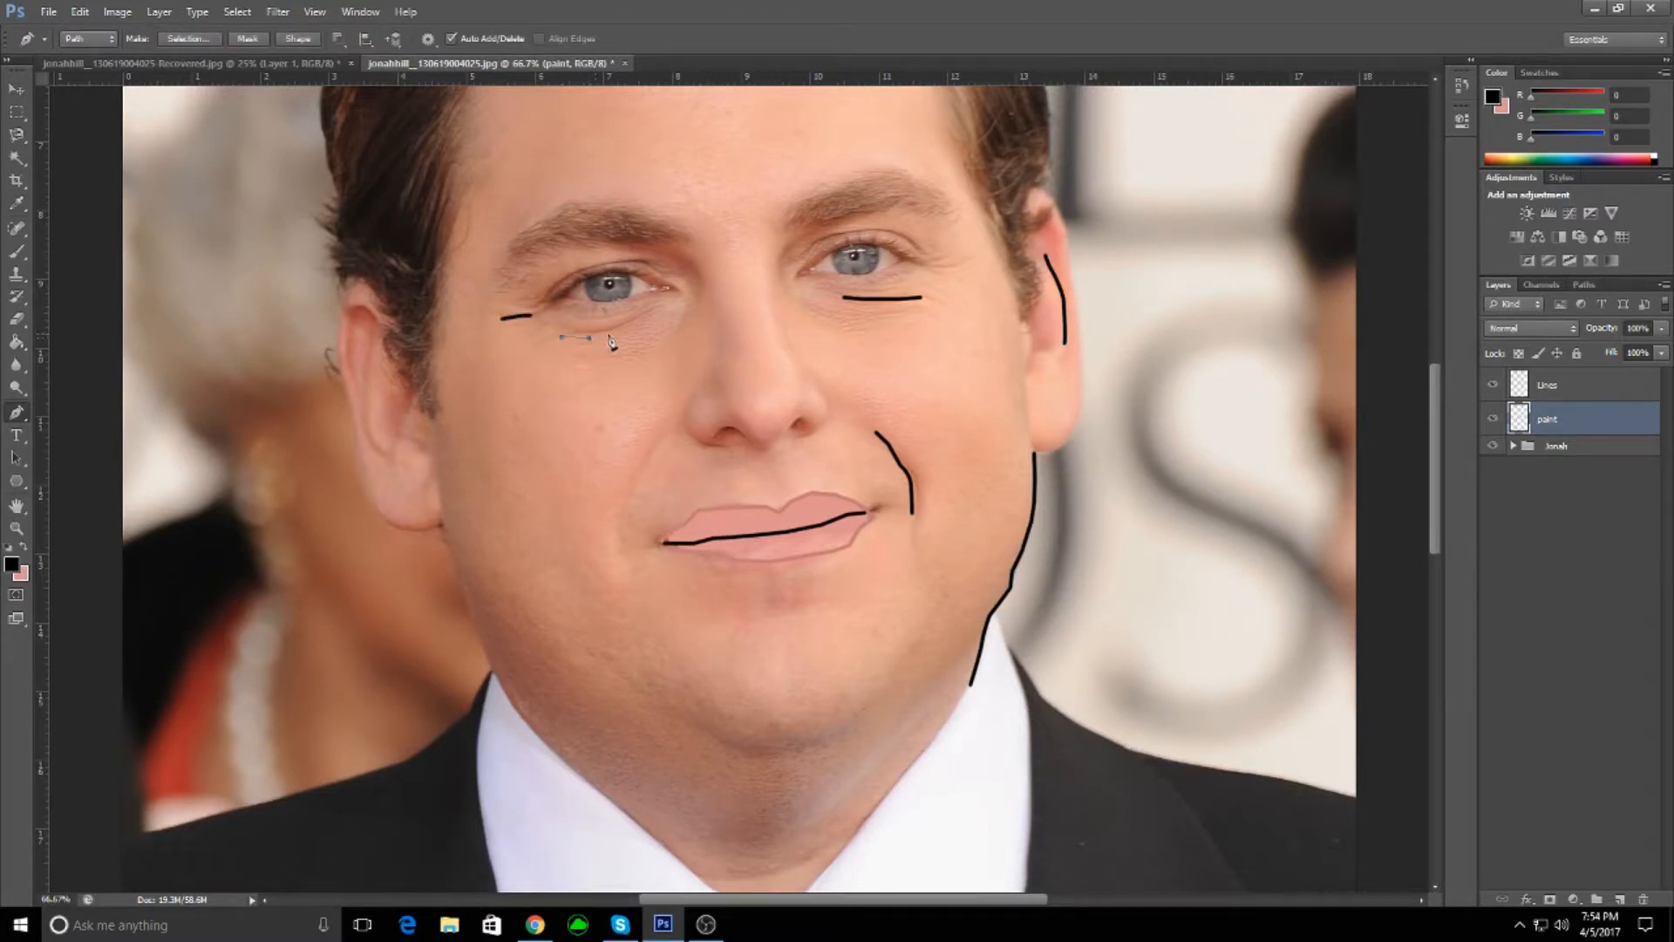
{"action": "right_click", "coordinate": [649, 309]}
{"action": "left_click", "coordinate": [723, 451]}
{"action": "left_click", "coordinate": [708, 222]}
{"action": "key", "text": "Return"}
- Trace the nostril edge on the image's left side and stroke it in black with the Brush
{"action": "left_click", "coordinate": [685, 423]}
{"action": "right_click", "coordinate": [720, 448]}
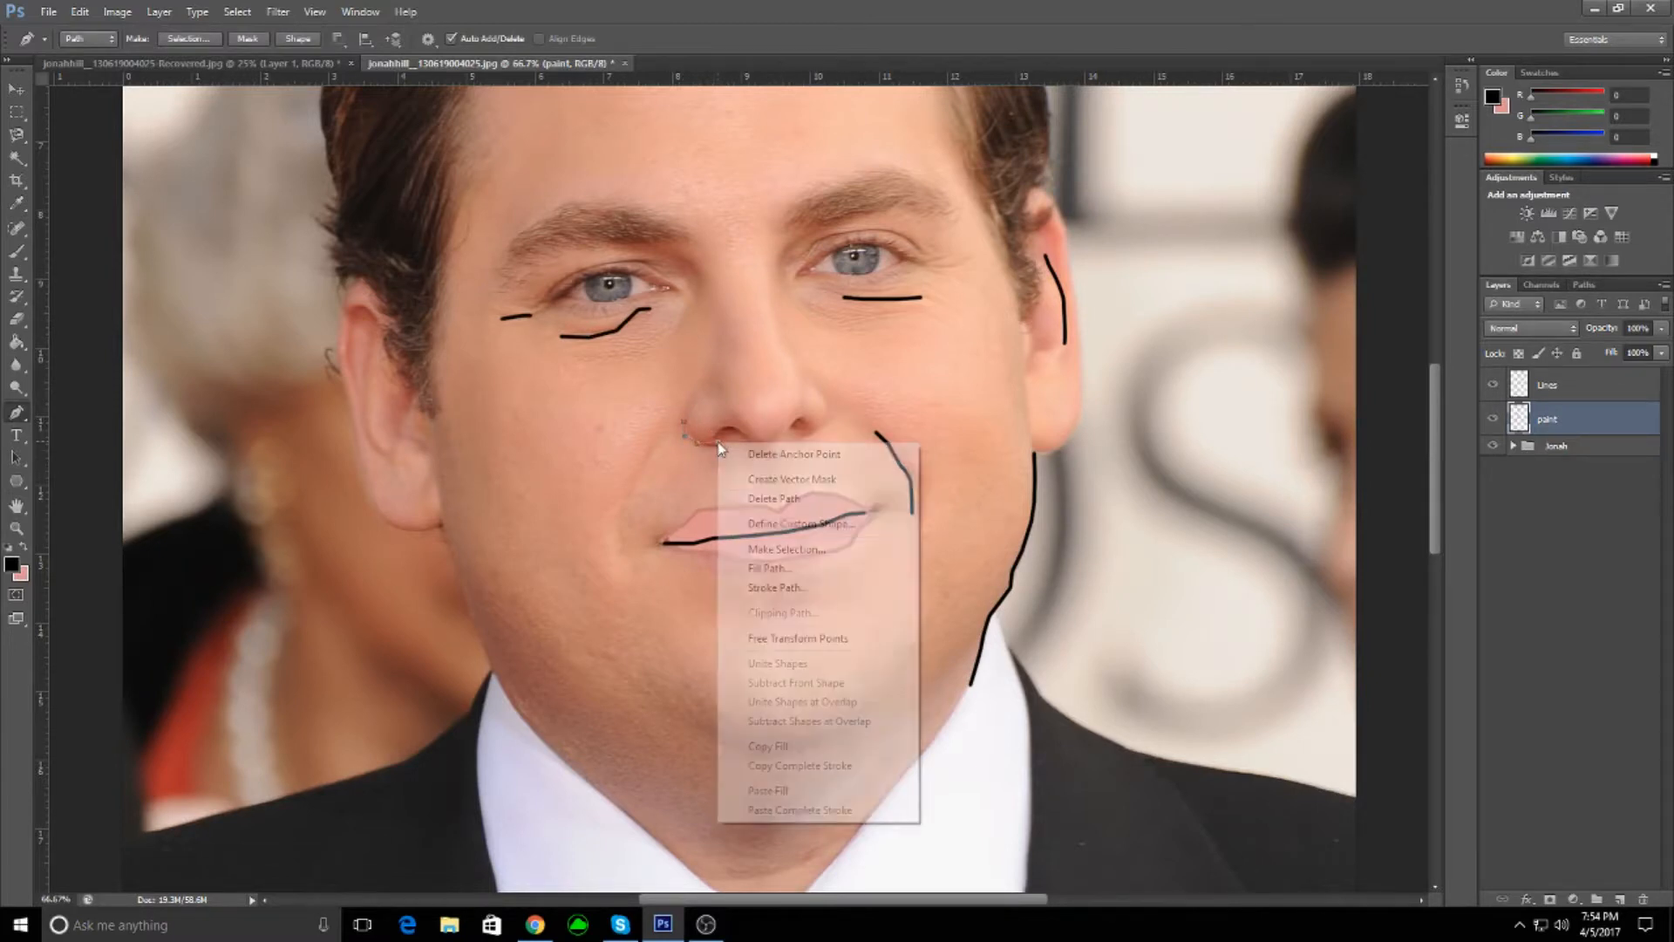
{"action": "left_click", "coordinate": [803, 582]}
{"action": "left_click", "coordinate": [711, 221]}
{"action": "key", "text": "Return"}
- Examine the facial lines of the finished cartoon in the Recovered document and return to the photo document
{"action": "left_click", "coordinate": [325, 66]}
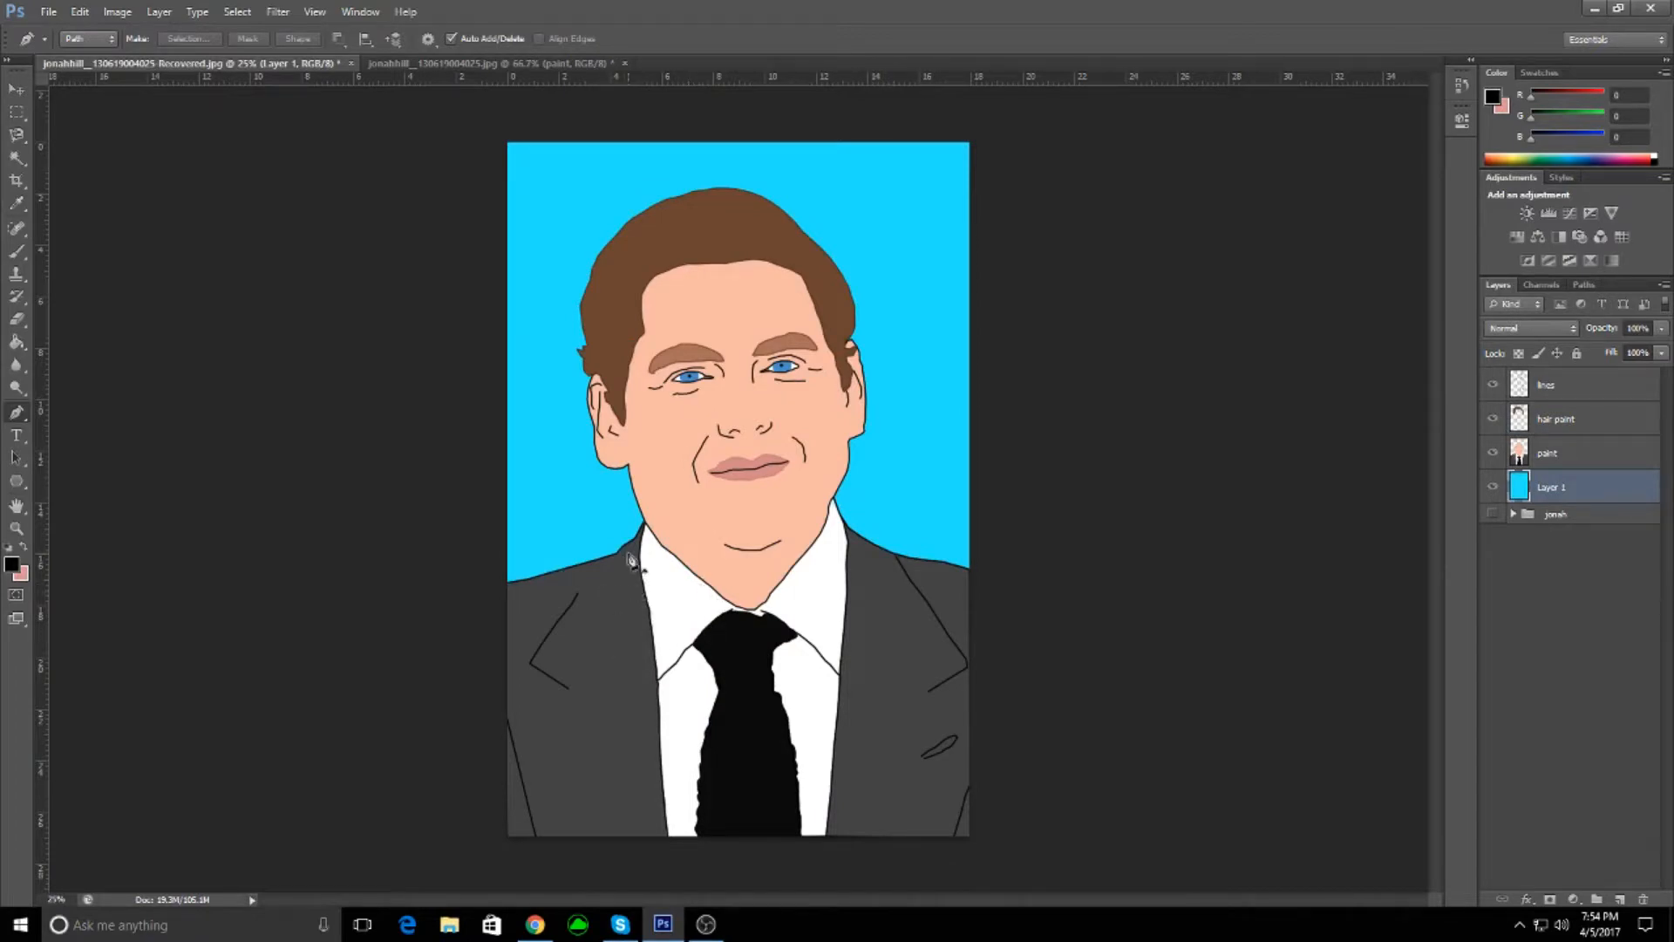
{"action": "key", "text": "ctrl+plus"}
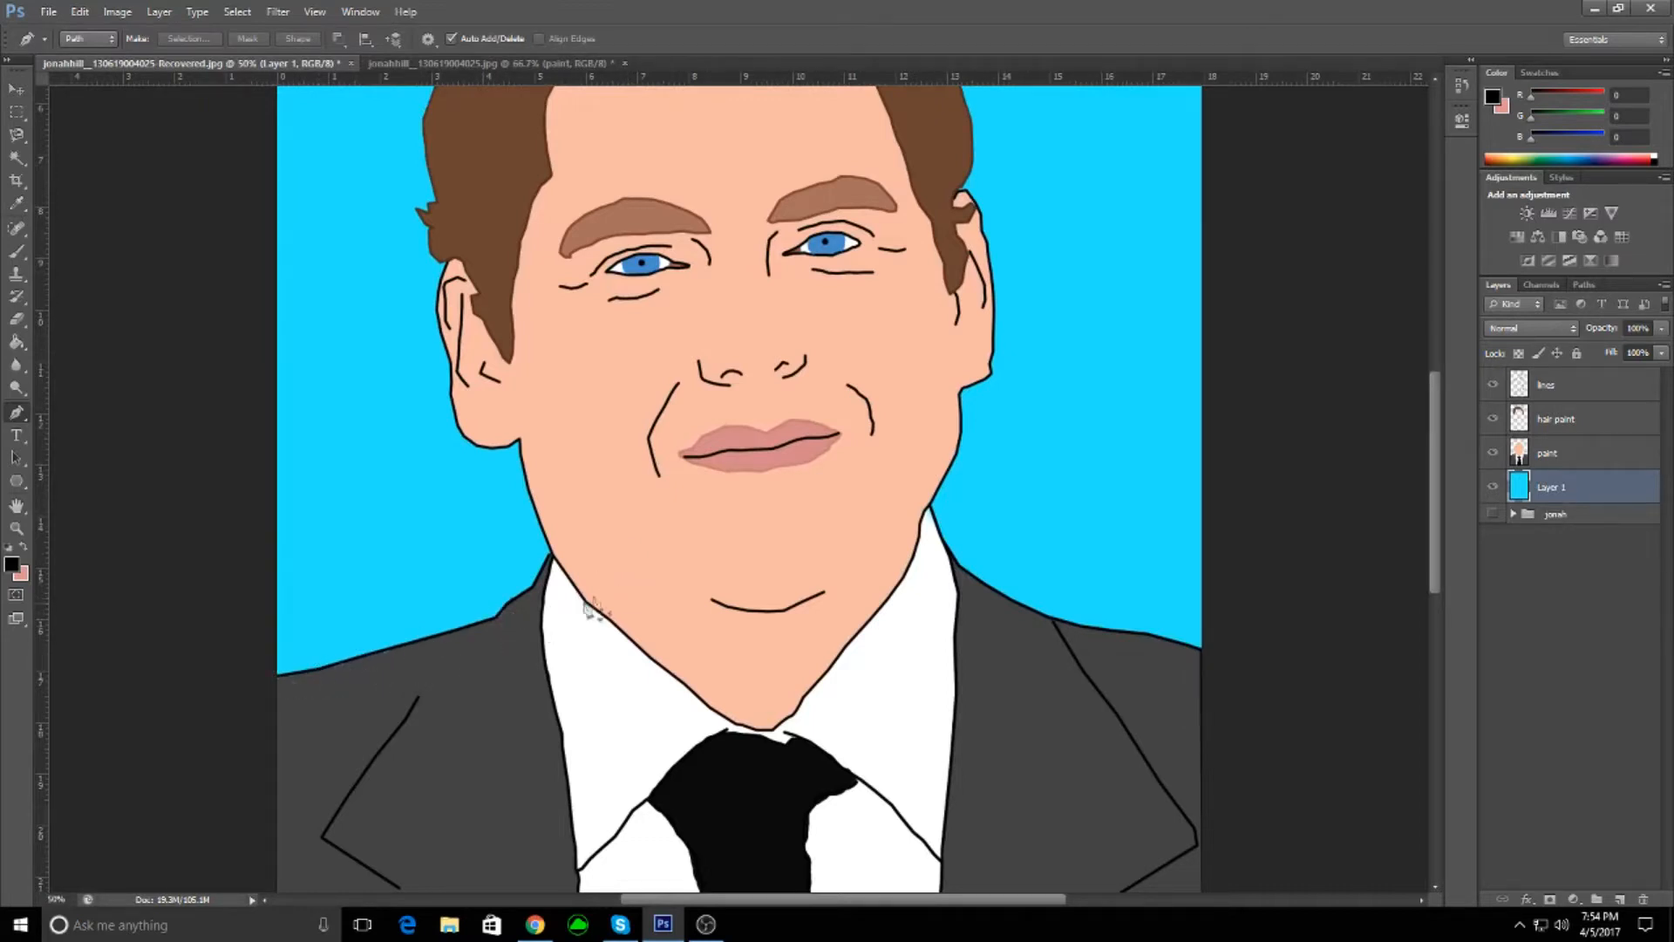
{"action": "scroll", "coordinate": [611, 558], "scroll_direction": "up", "scroll_amount": 2}
{"action": "key", "text": "ctrl+minus"}
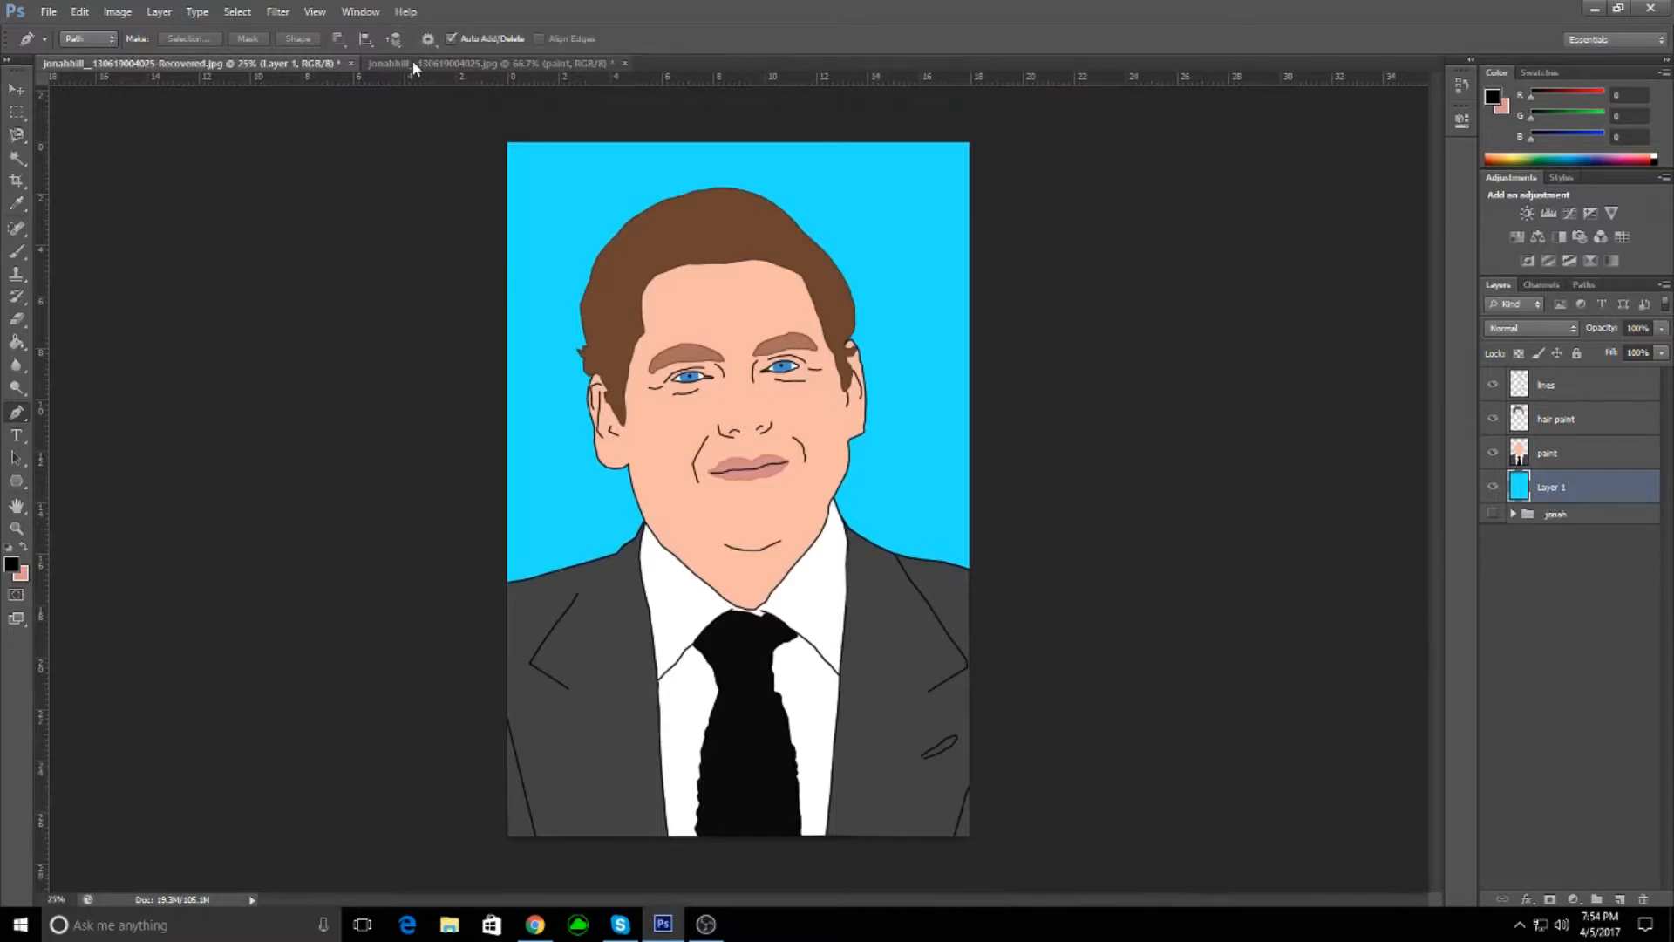
{"action": "left_click", "coordinate": [411, 60]}
- Add a single new layer between the Lines and paint layers and name it hair
{"action": "scroll", "coordinate": [684, 549], "scroll_direction": "up", "scroll_amount": 5}
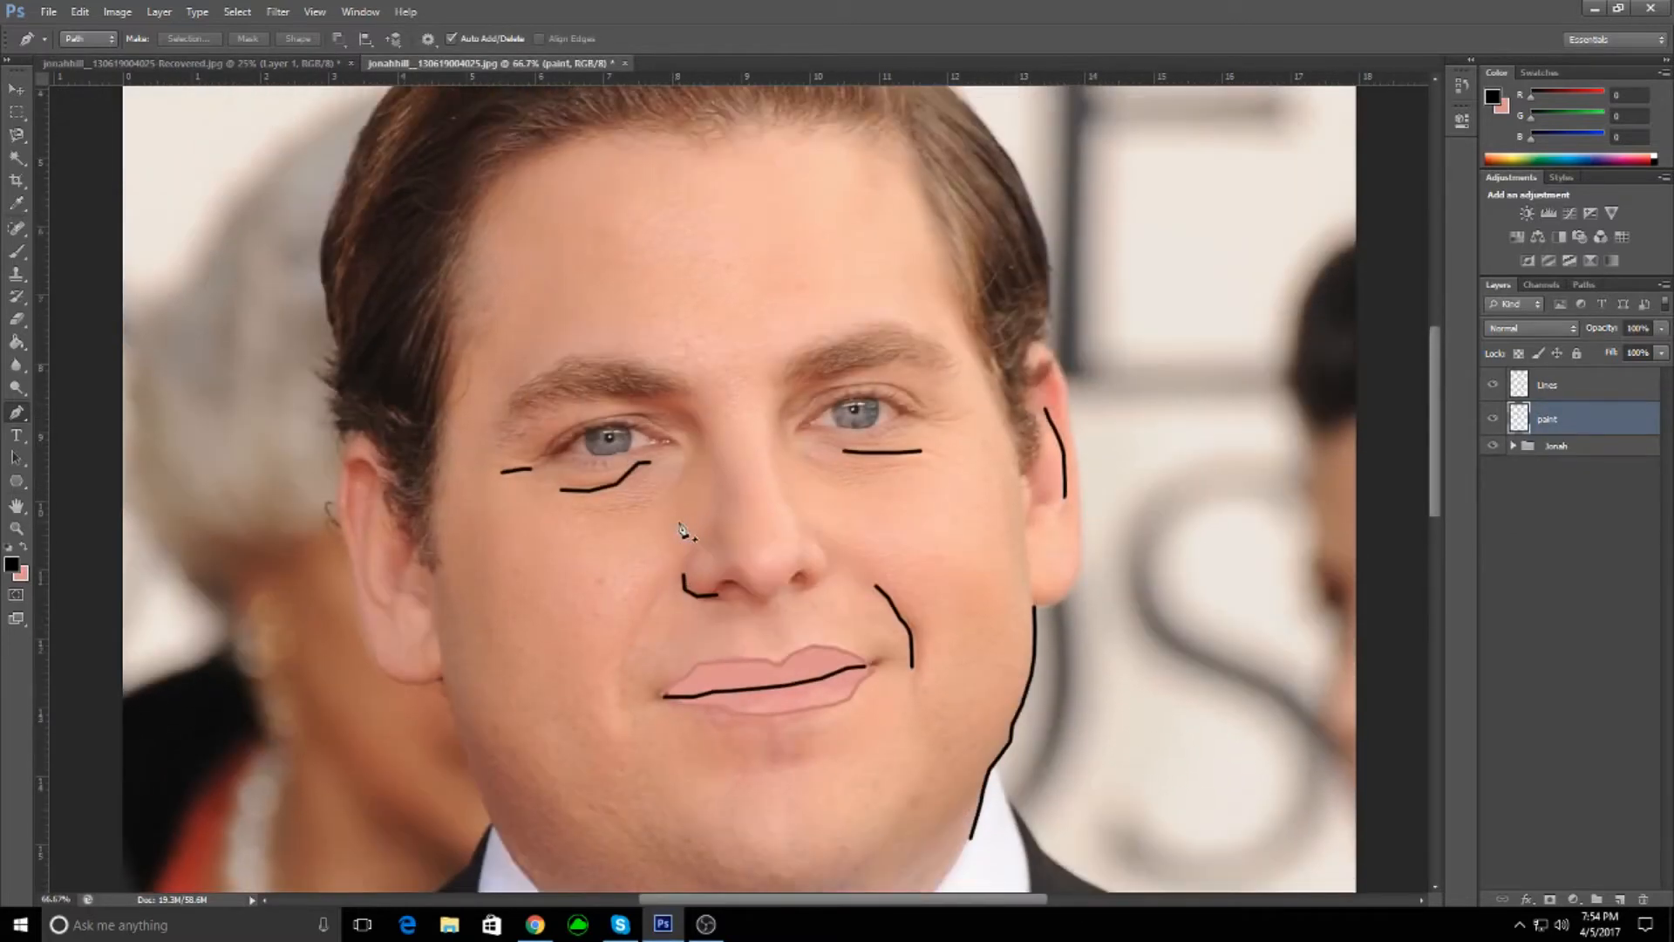
{"action": "scroll", "coordinate": [684, 558], "scroll_direction": "up", "scroll_amount": 5}
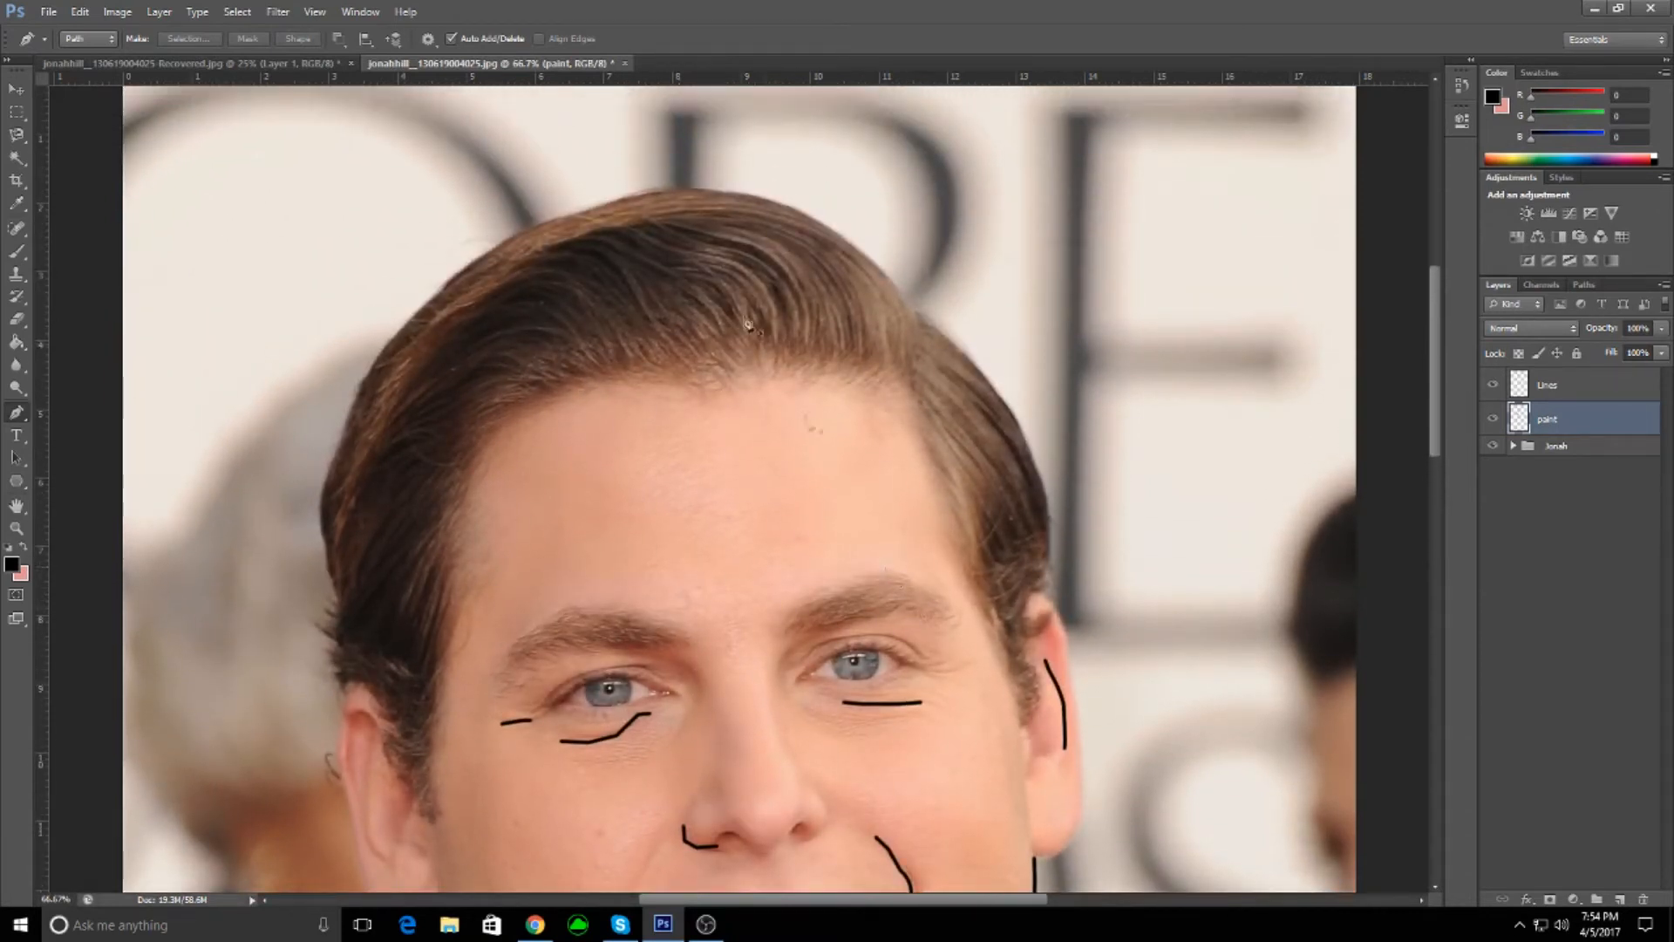
{"action": "left_click", "coordinate": [1620, 899]}
{"action": "left_click", "coordinate": [1621, 900]}
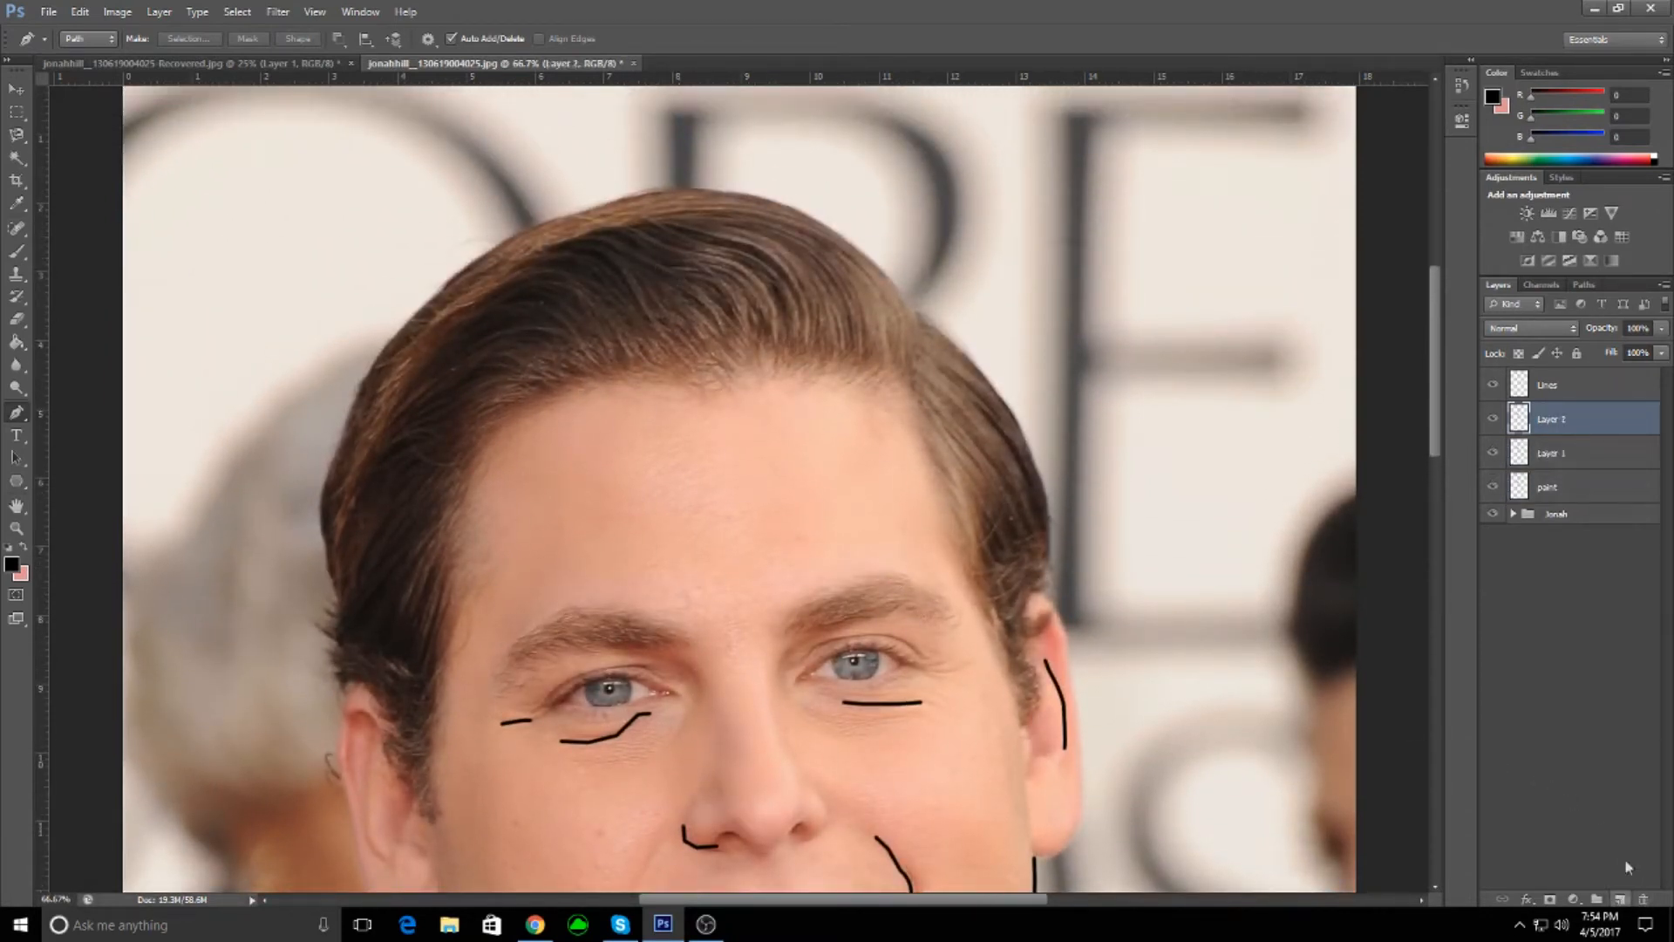
{"action": "right_click", "coordinate": [1595, 424]}
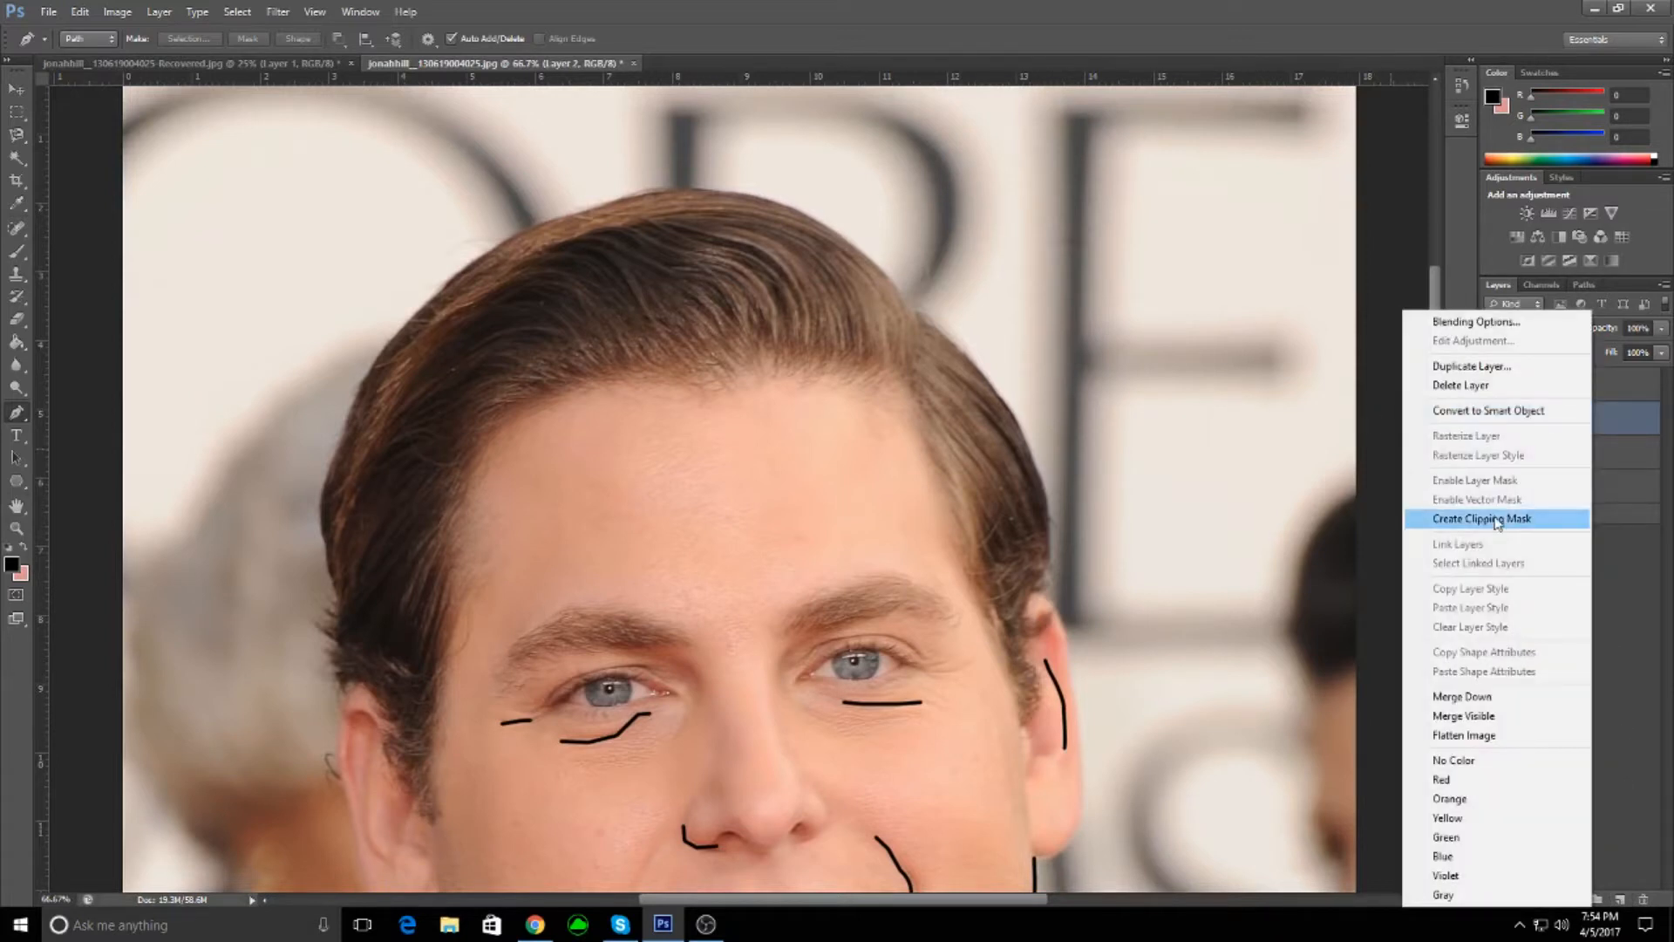
{"action": "left_click", "coordinate": [1460, 386]}
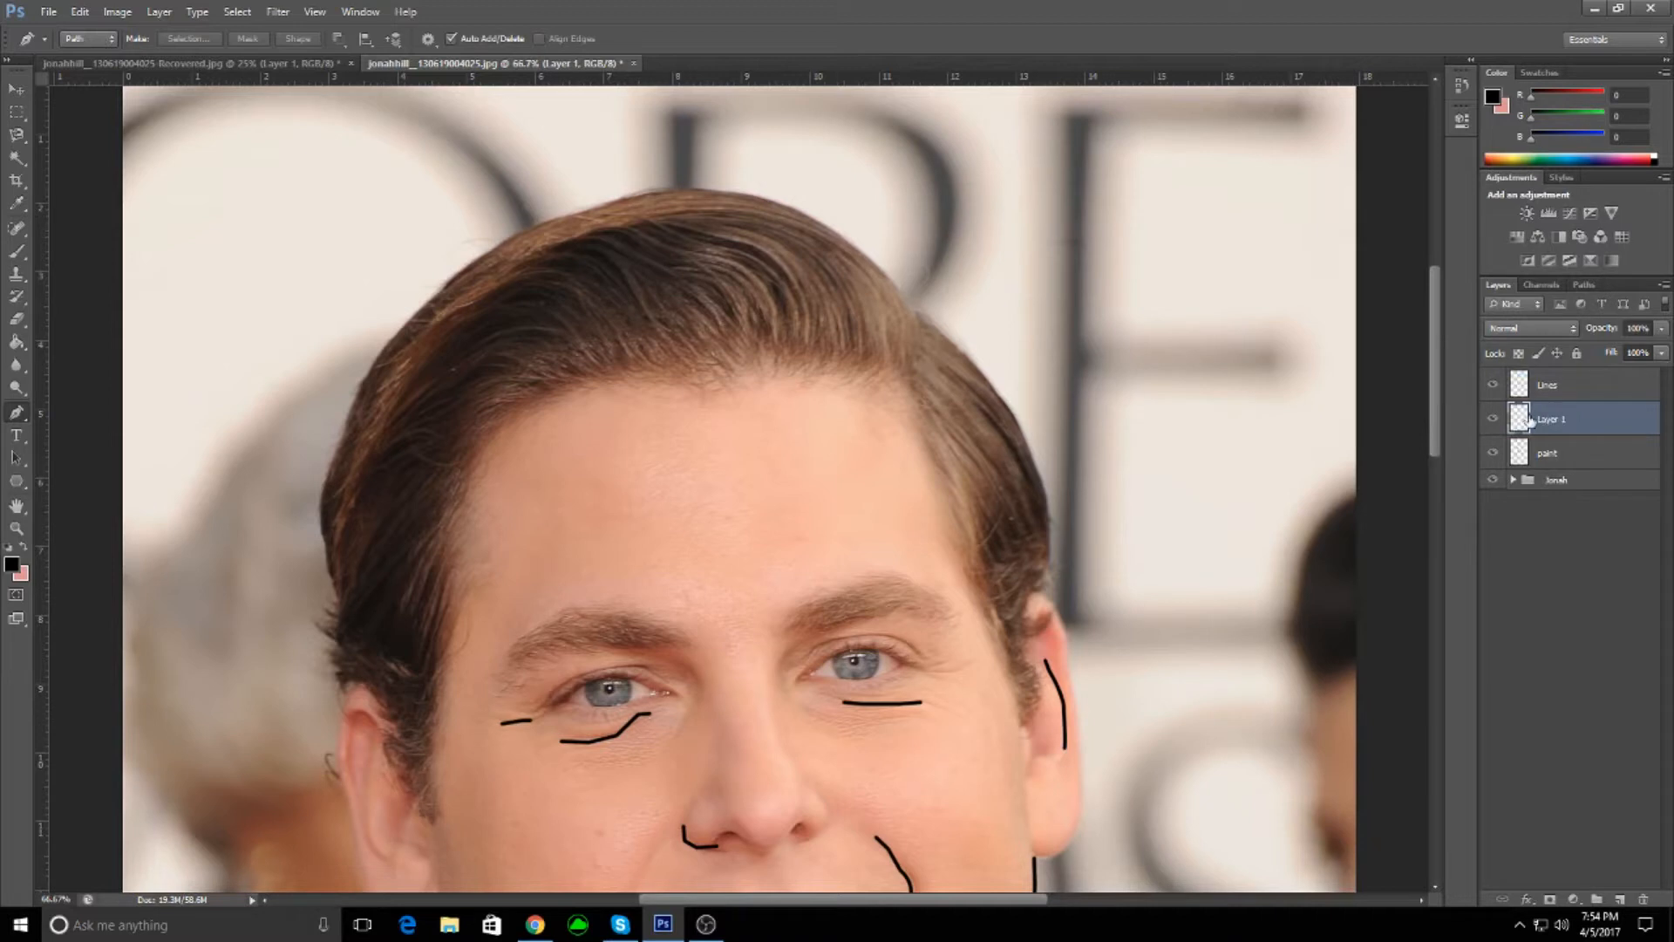
{"action": "double_click", "coordinate": [1574, 422]}
{"action": "key", "text": "BackSpace"}
{"action": "type", "text": "hair"}
{"action": "key", "text": "Return"}
- Compare the hair shape in the finished cartoon document with the hair in the photo
{"action": "left_click", "coordinate": [288, 64]}
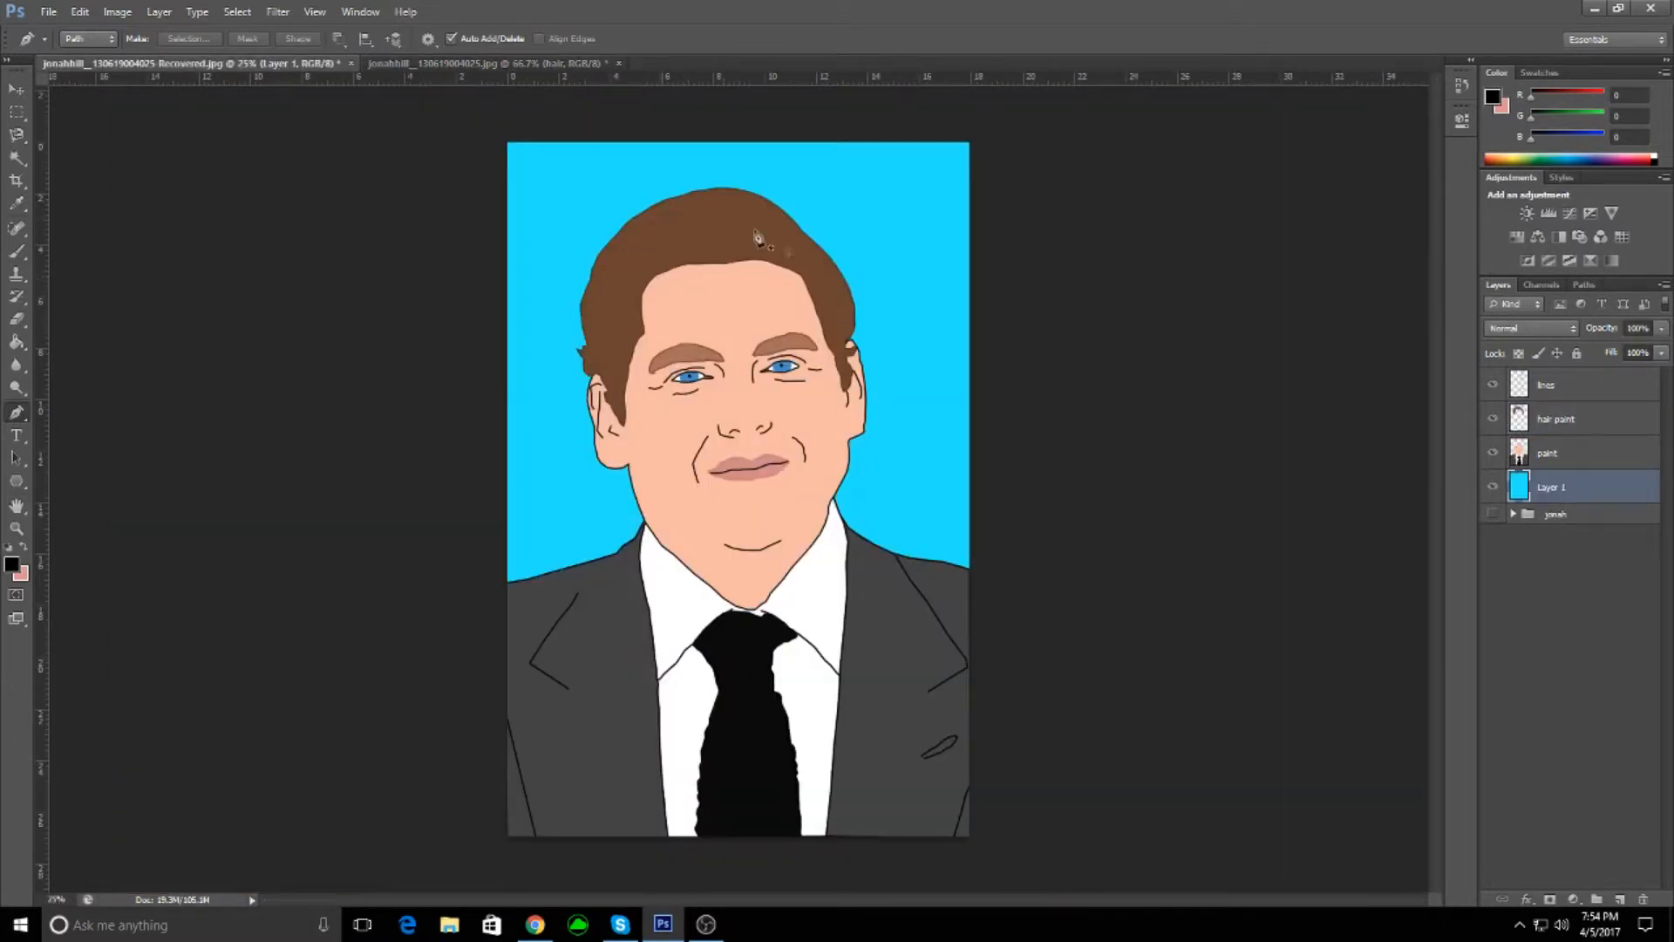
{"action": "left_click", "coordinate": [495, 65]}
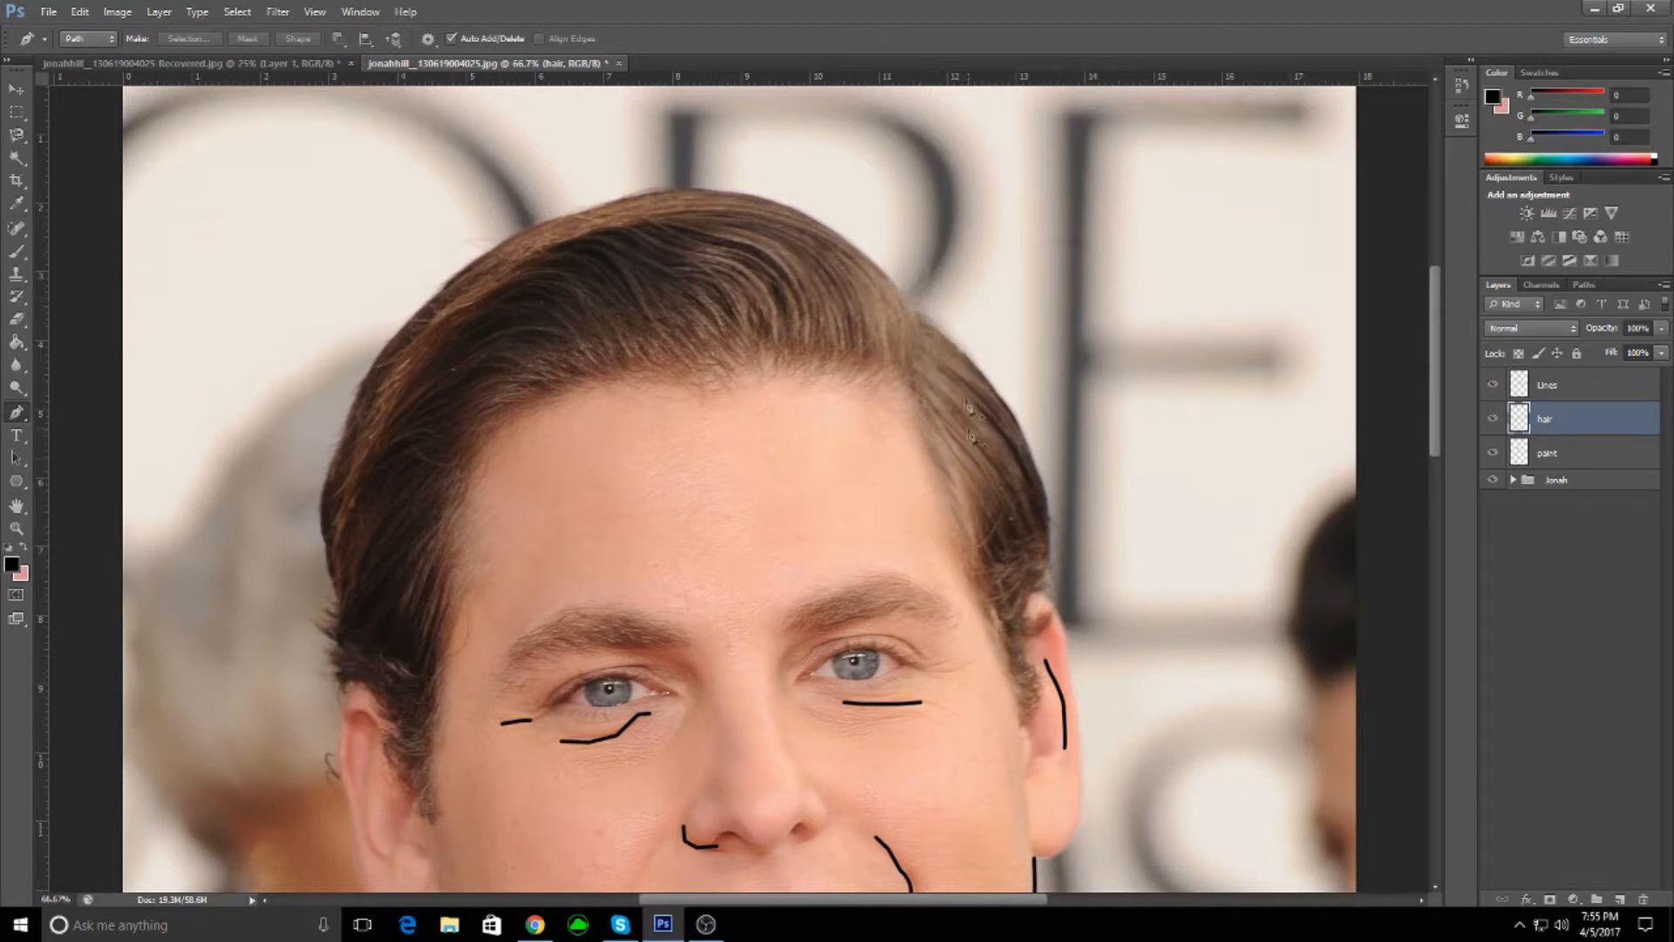
{"action": "scroll", "coordinate": [902, 523], "scroll_direction": "up", "scroll_amount": 2}
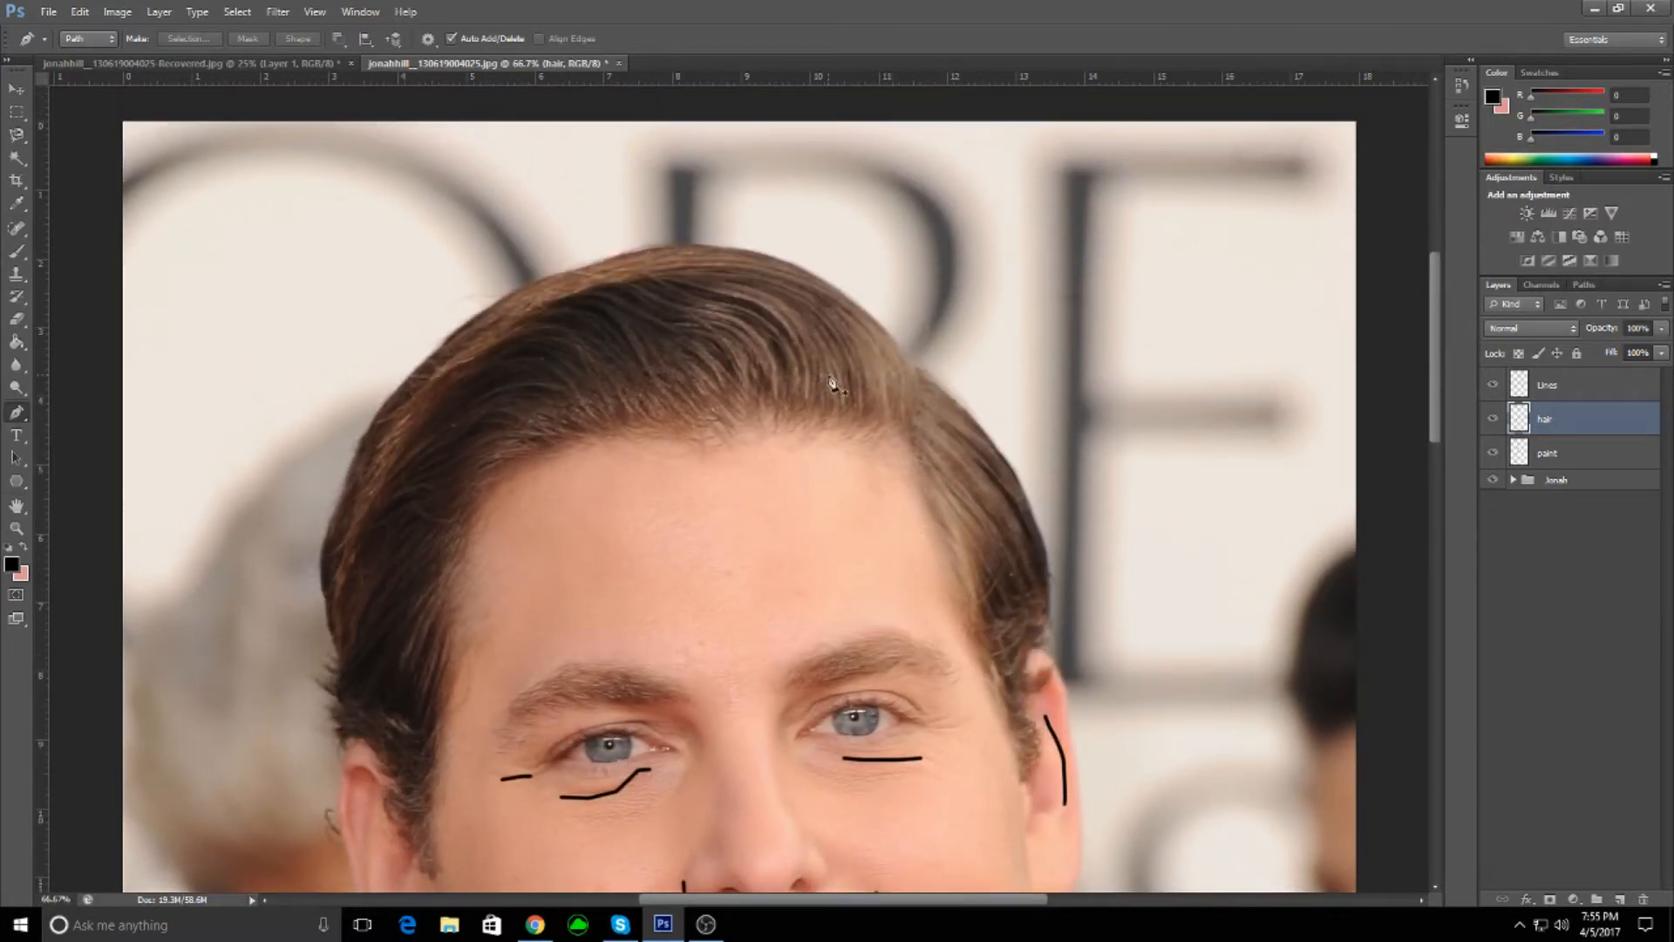
{"action": "scroll", "coordinate": [1010, 429], "scroll_direction": "down", "scroll_amount": 5}
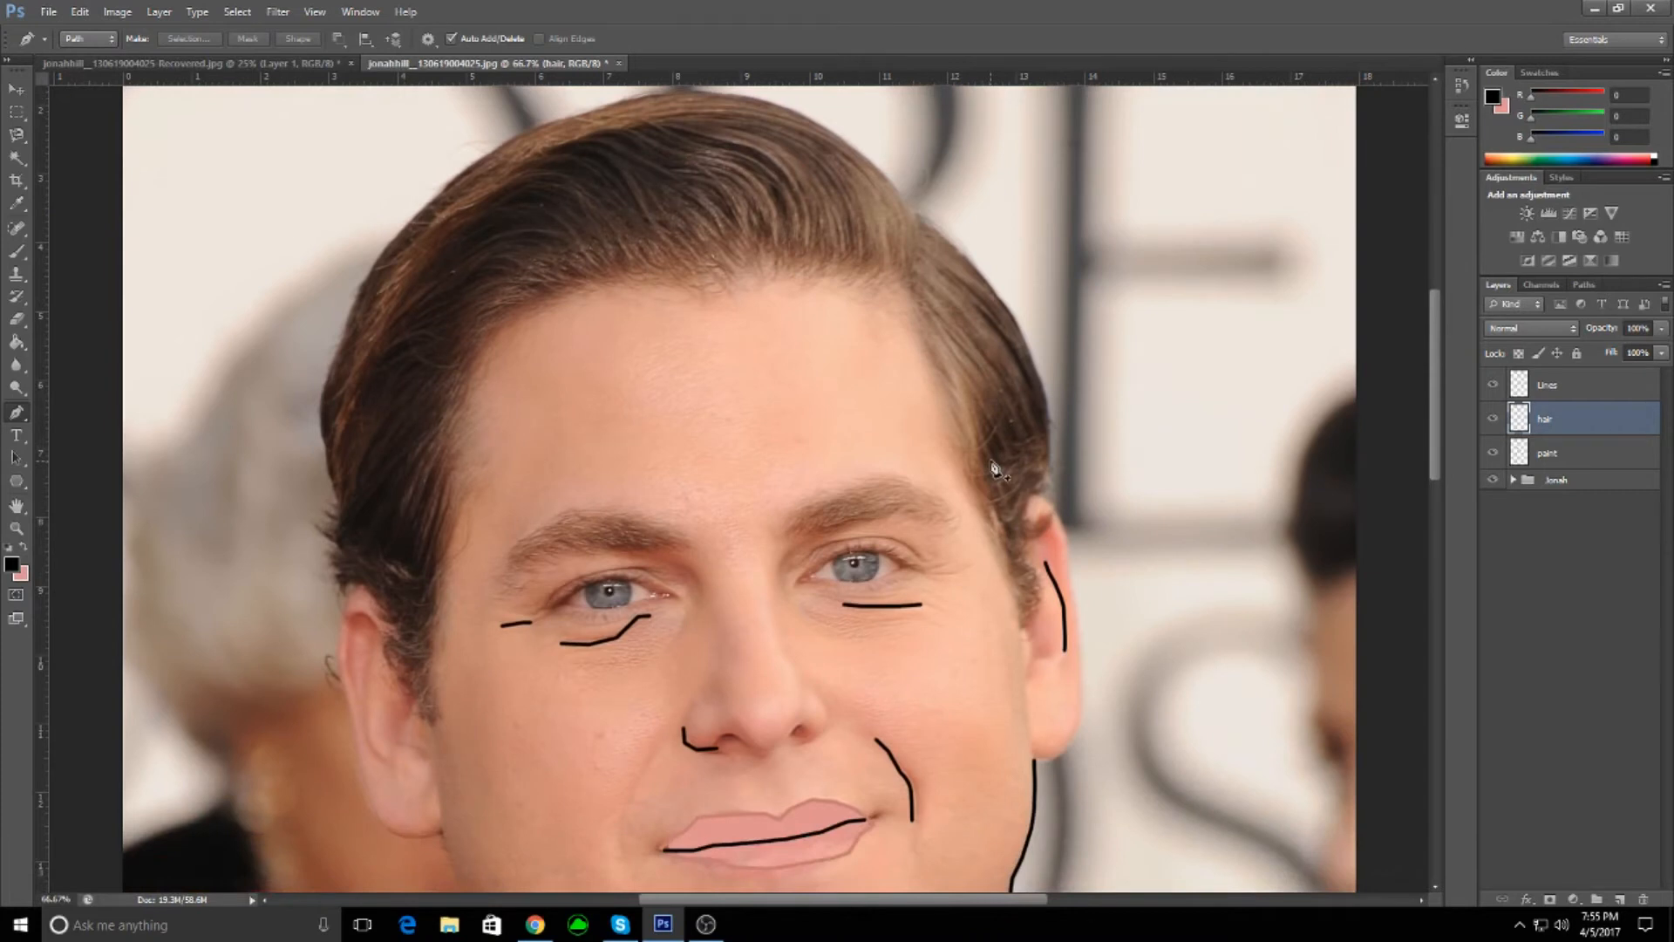
{"action": "scroll", "coordinate": [992, 463], "scroll_direction": "down", "scroll_amount": 1}
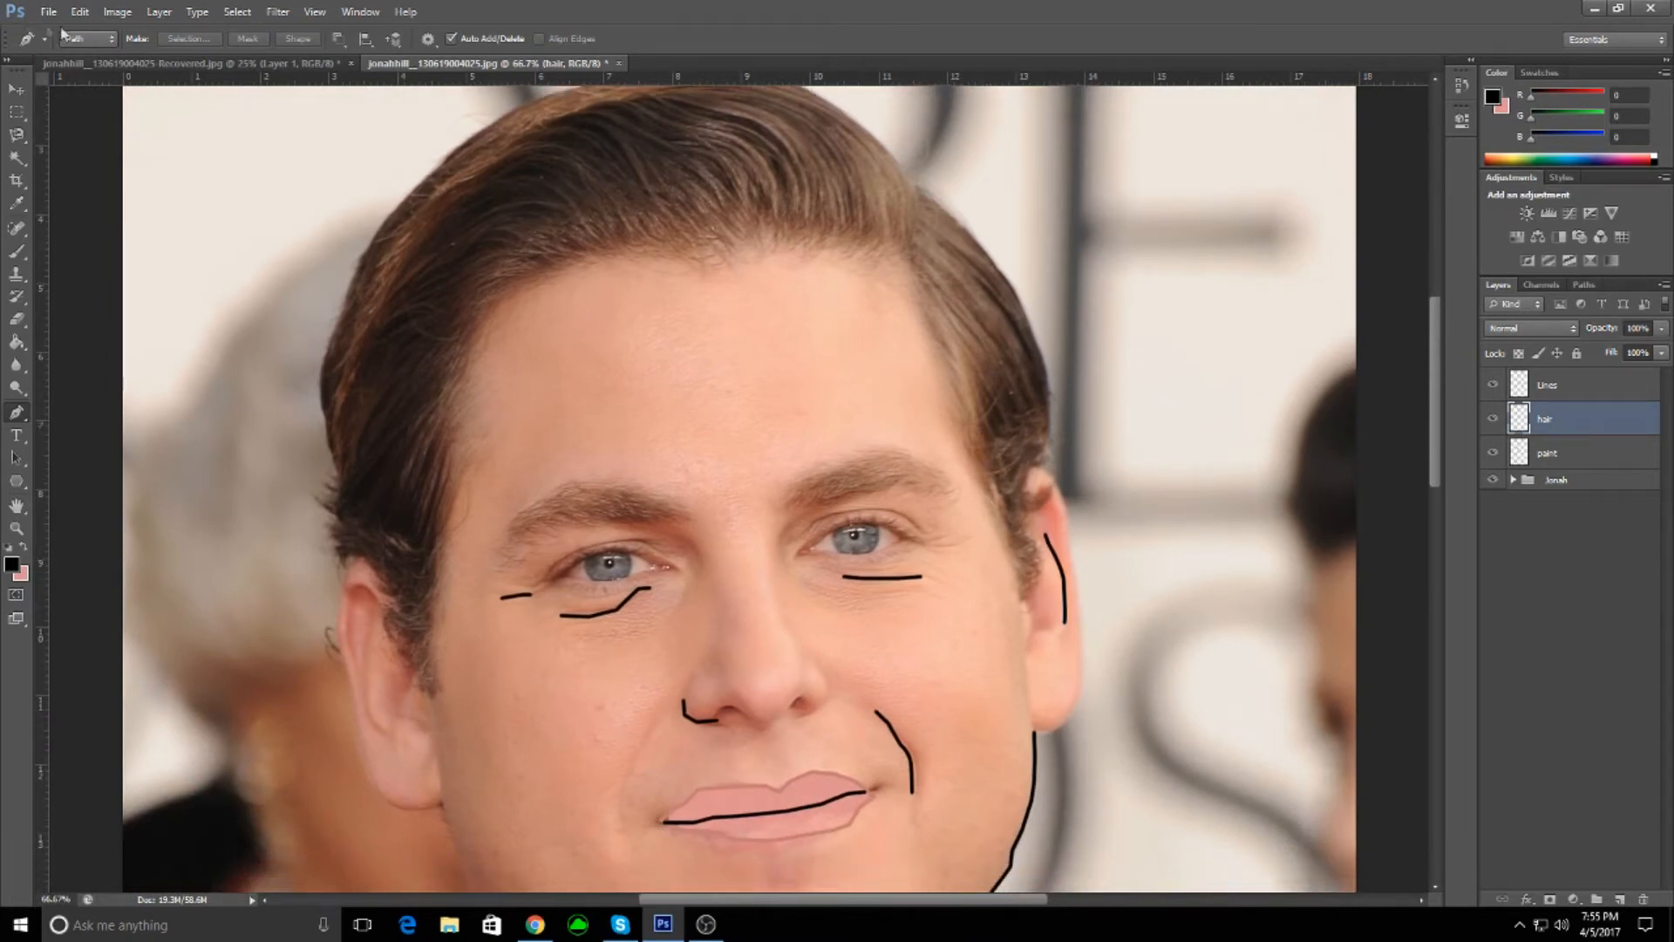
{"action": "left_click", "coordinate": [108, 64]}
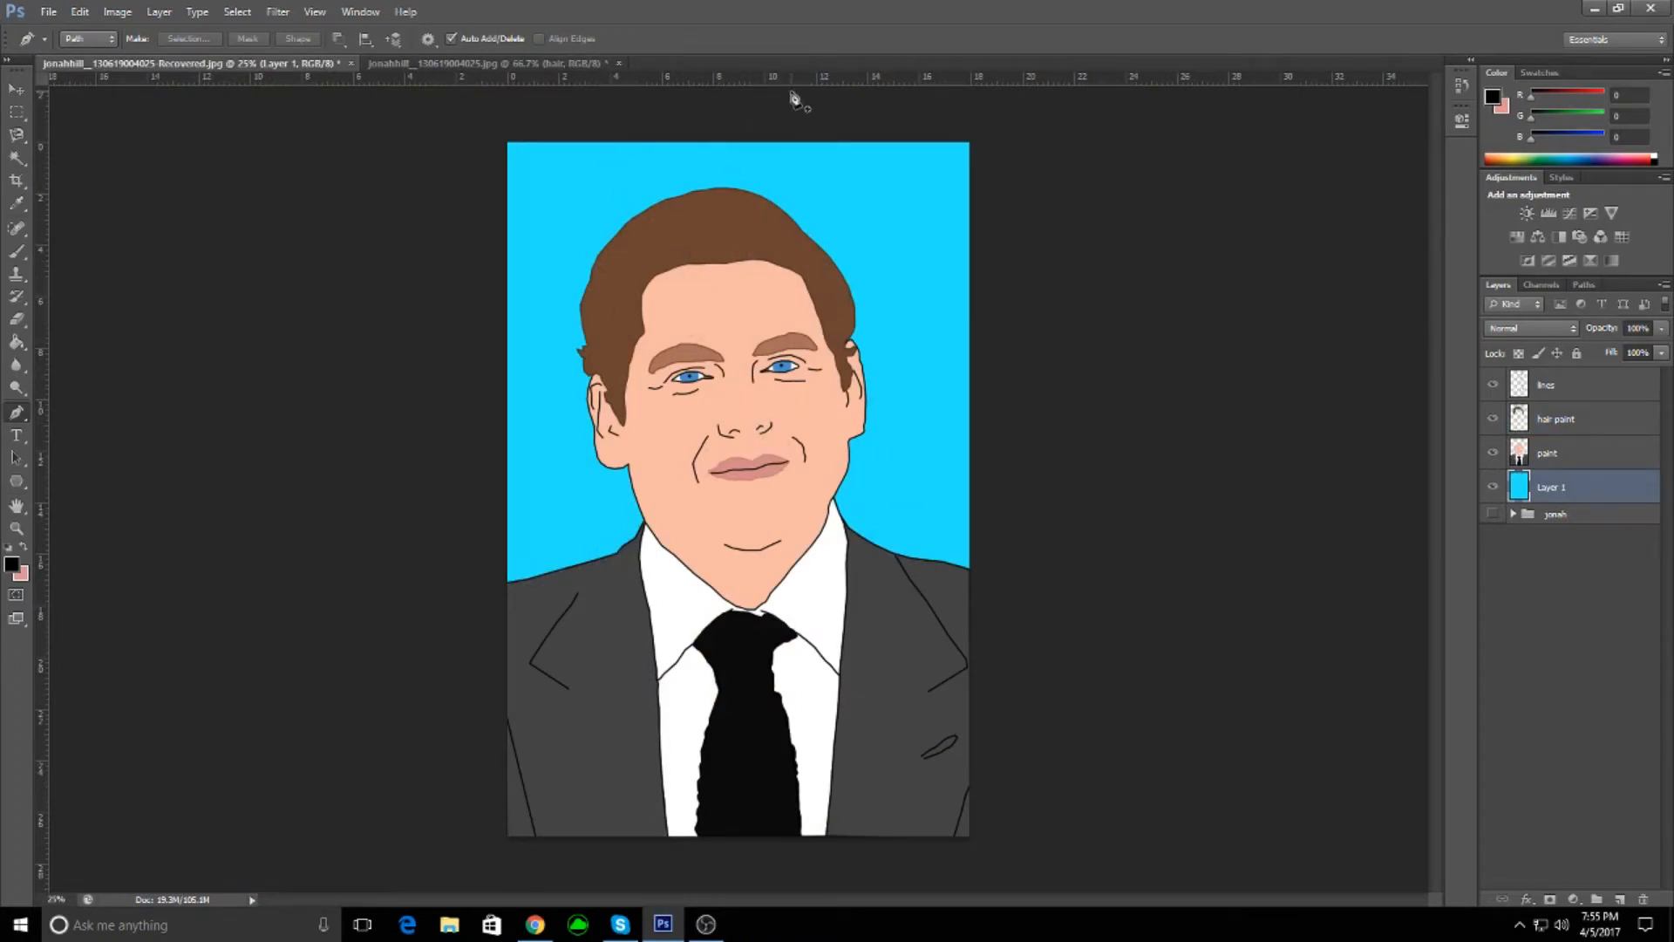
{"action": "left_click", "coordinate": [390, 66]}
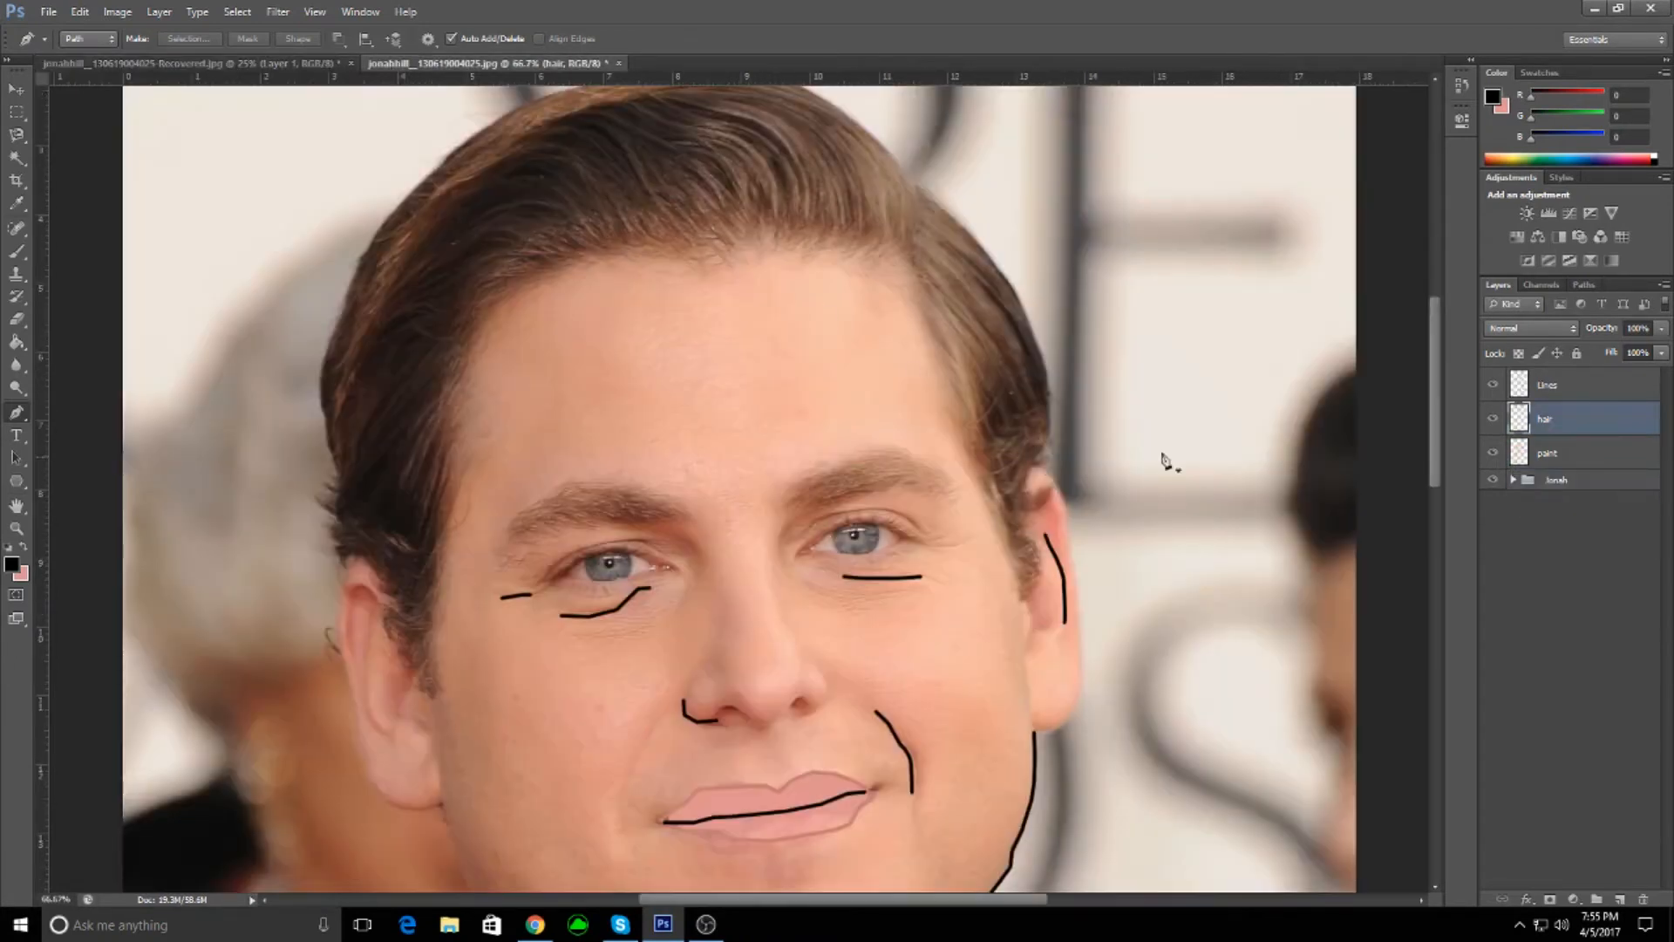
- Make the Lines layer active and set the foreground colour to brown 714d33, sampled from the top of the hair
{"action": "left_click", "coordinate": [1584, 385]}
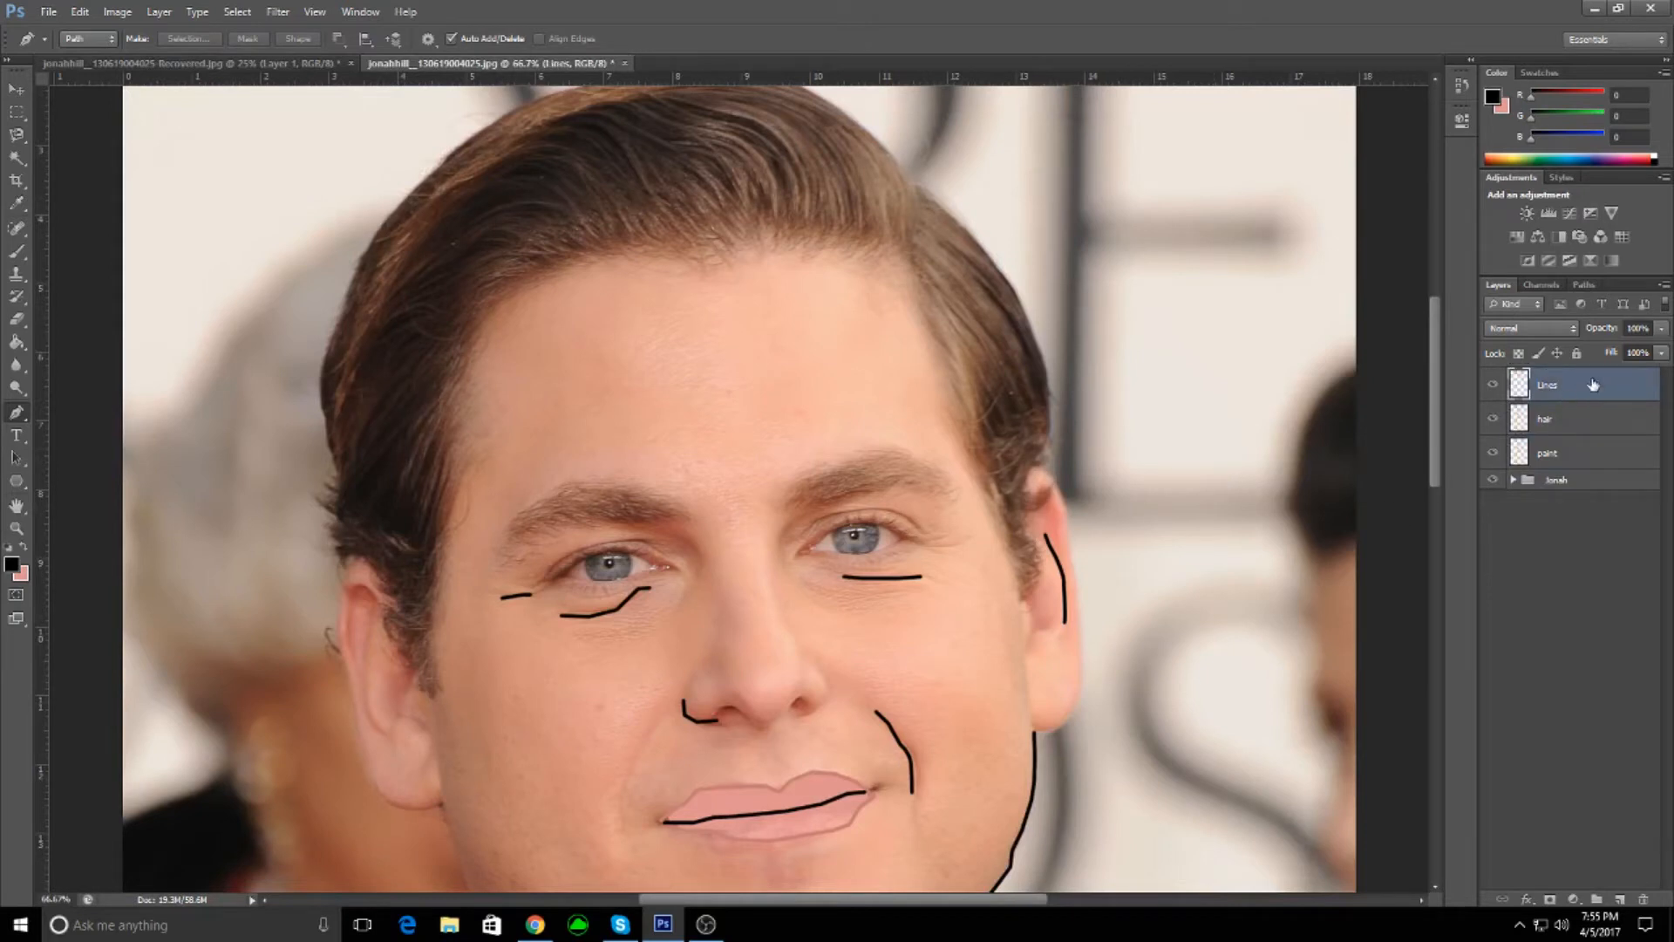
{"action": "left_click", "coordinate": [12, 565]}
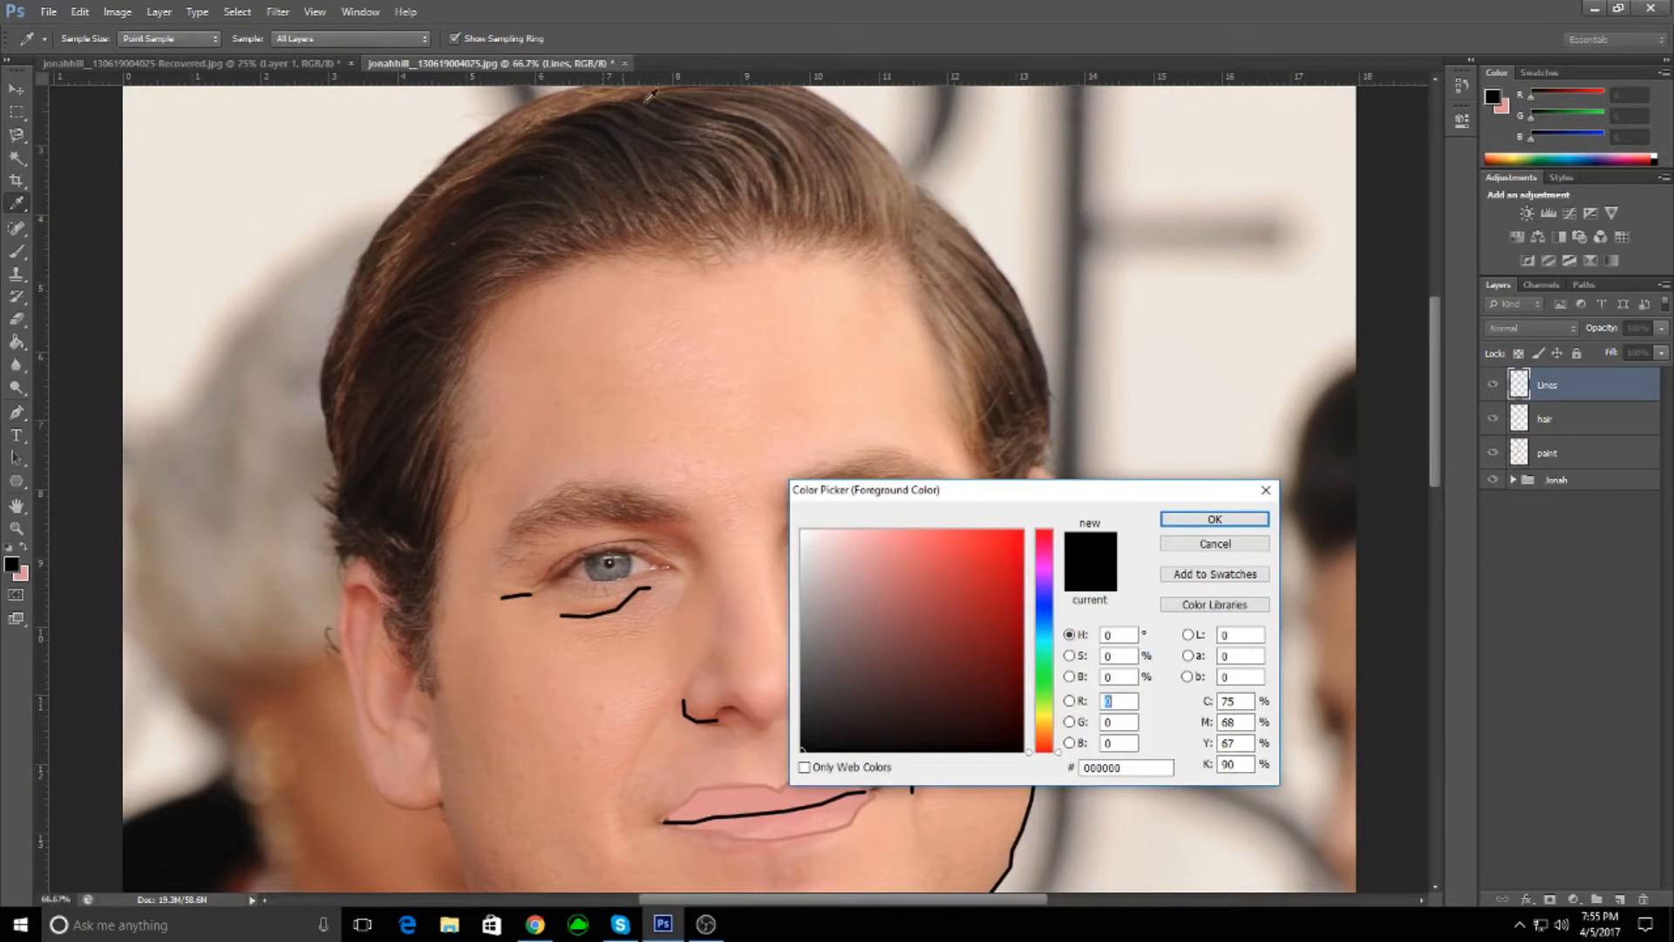
{"action": "left_click", "coordinate": [600, 100]}
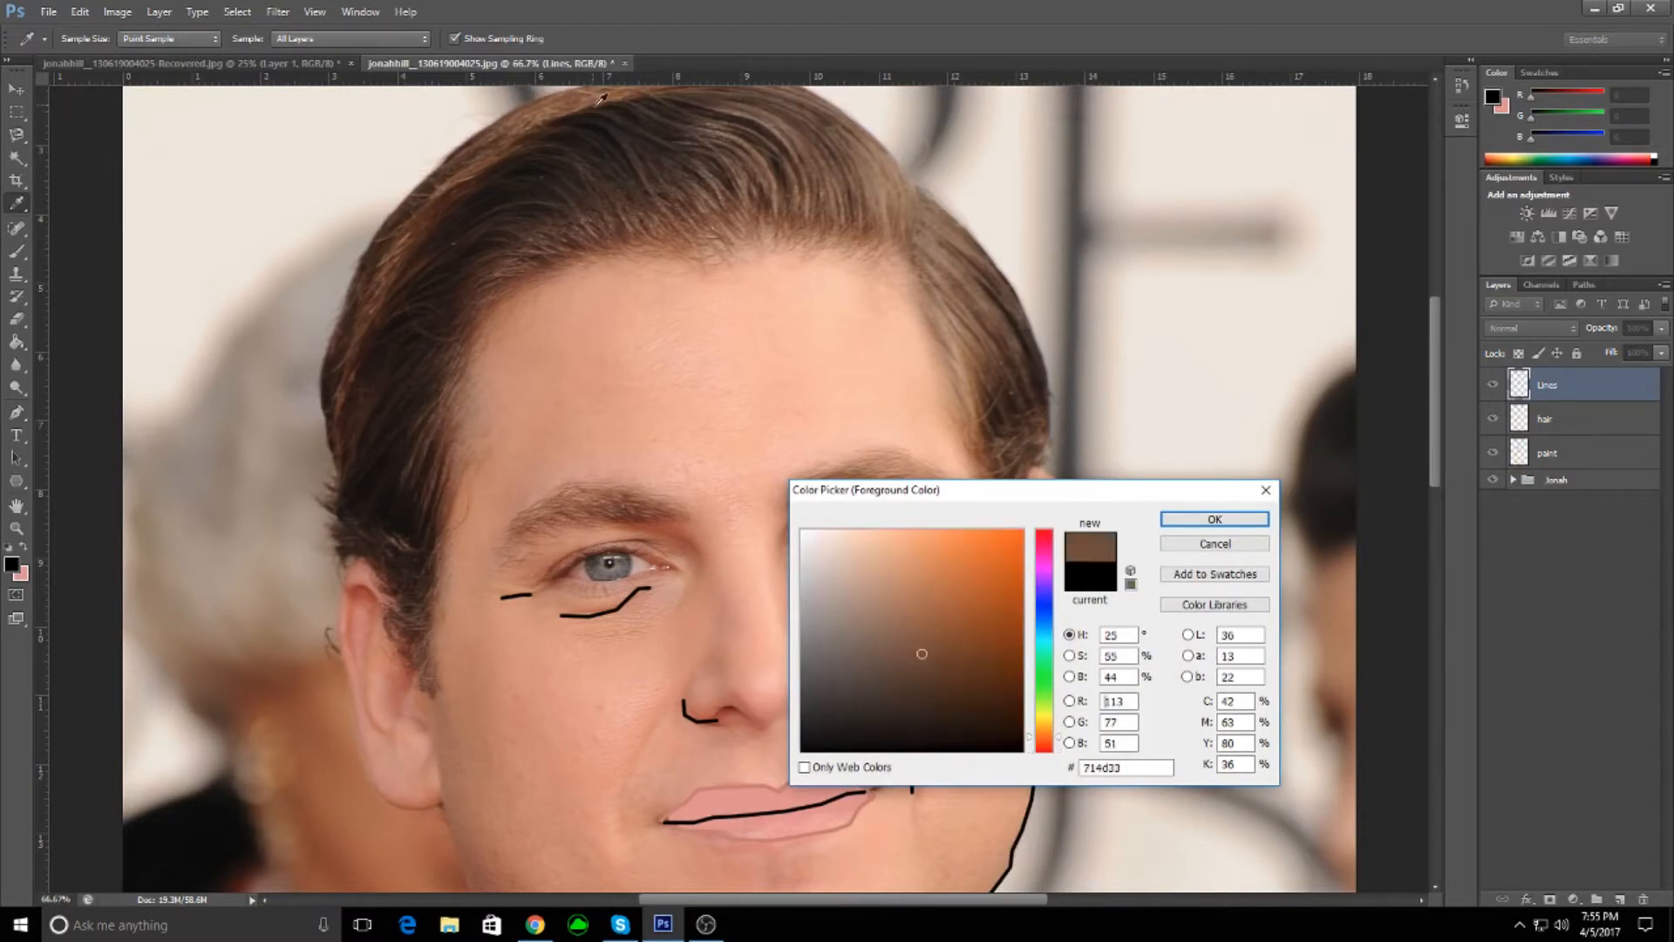
{"action": "left_click", "coordinate": [1191, 525]}
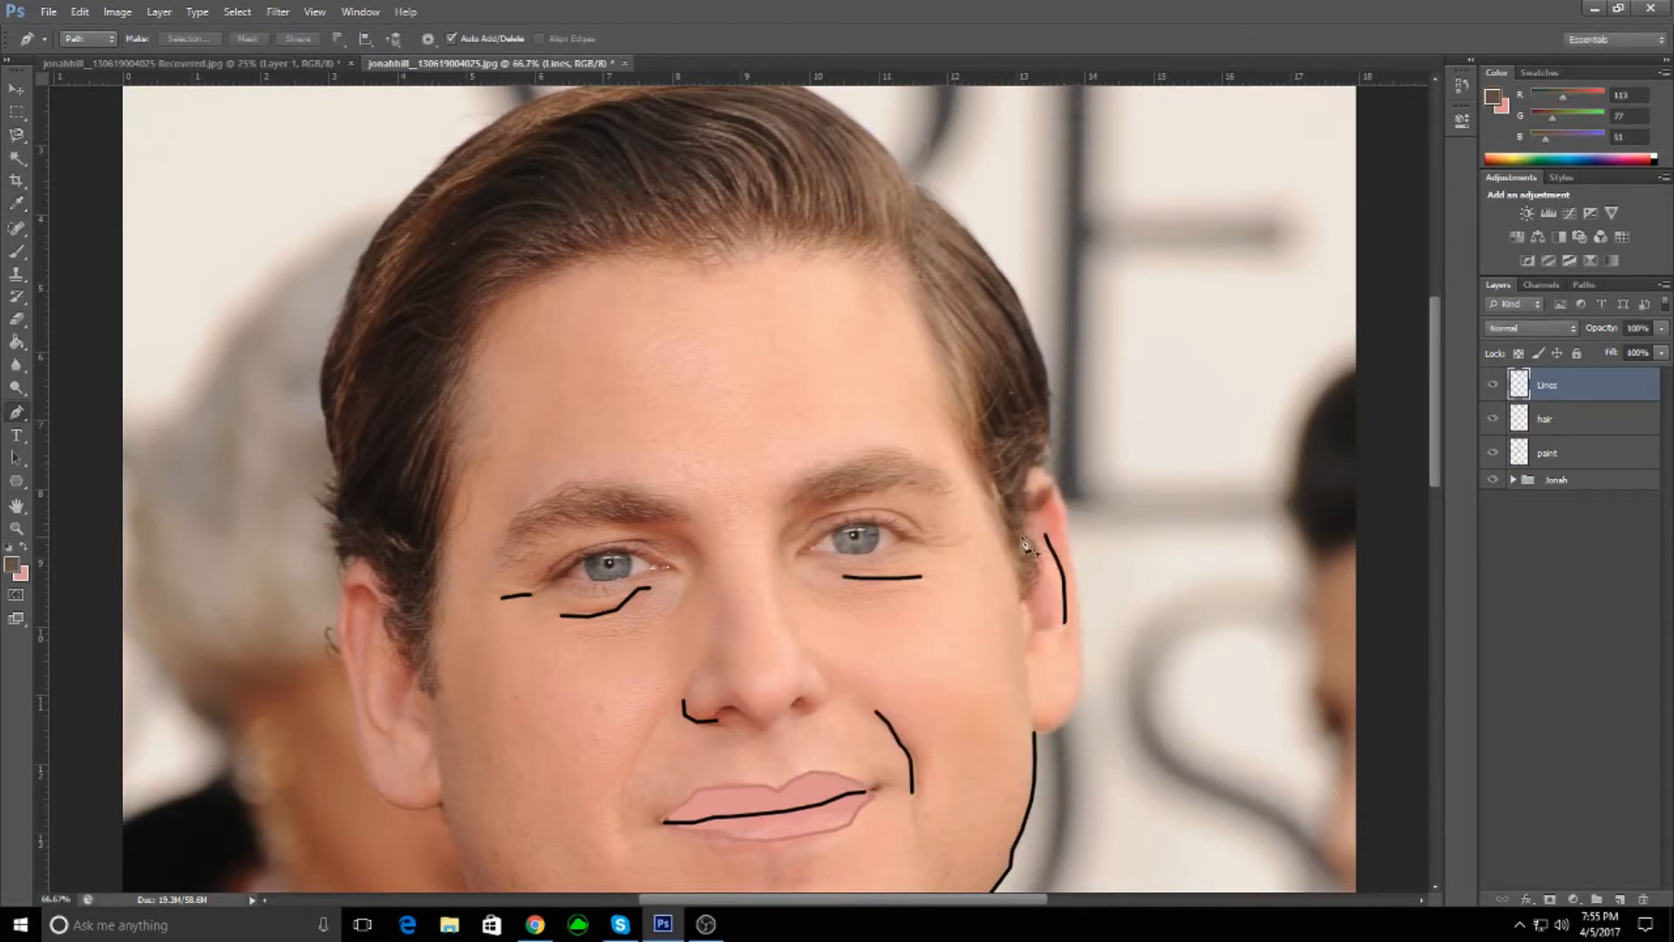
- Trace the outer hair contour with the Pen tool from the sideburn on the image's right side over the head to the opposite sideburn
{"action": "left_click", "coordinate": [1020, 603]}
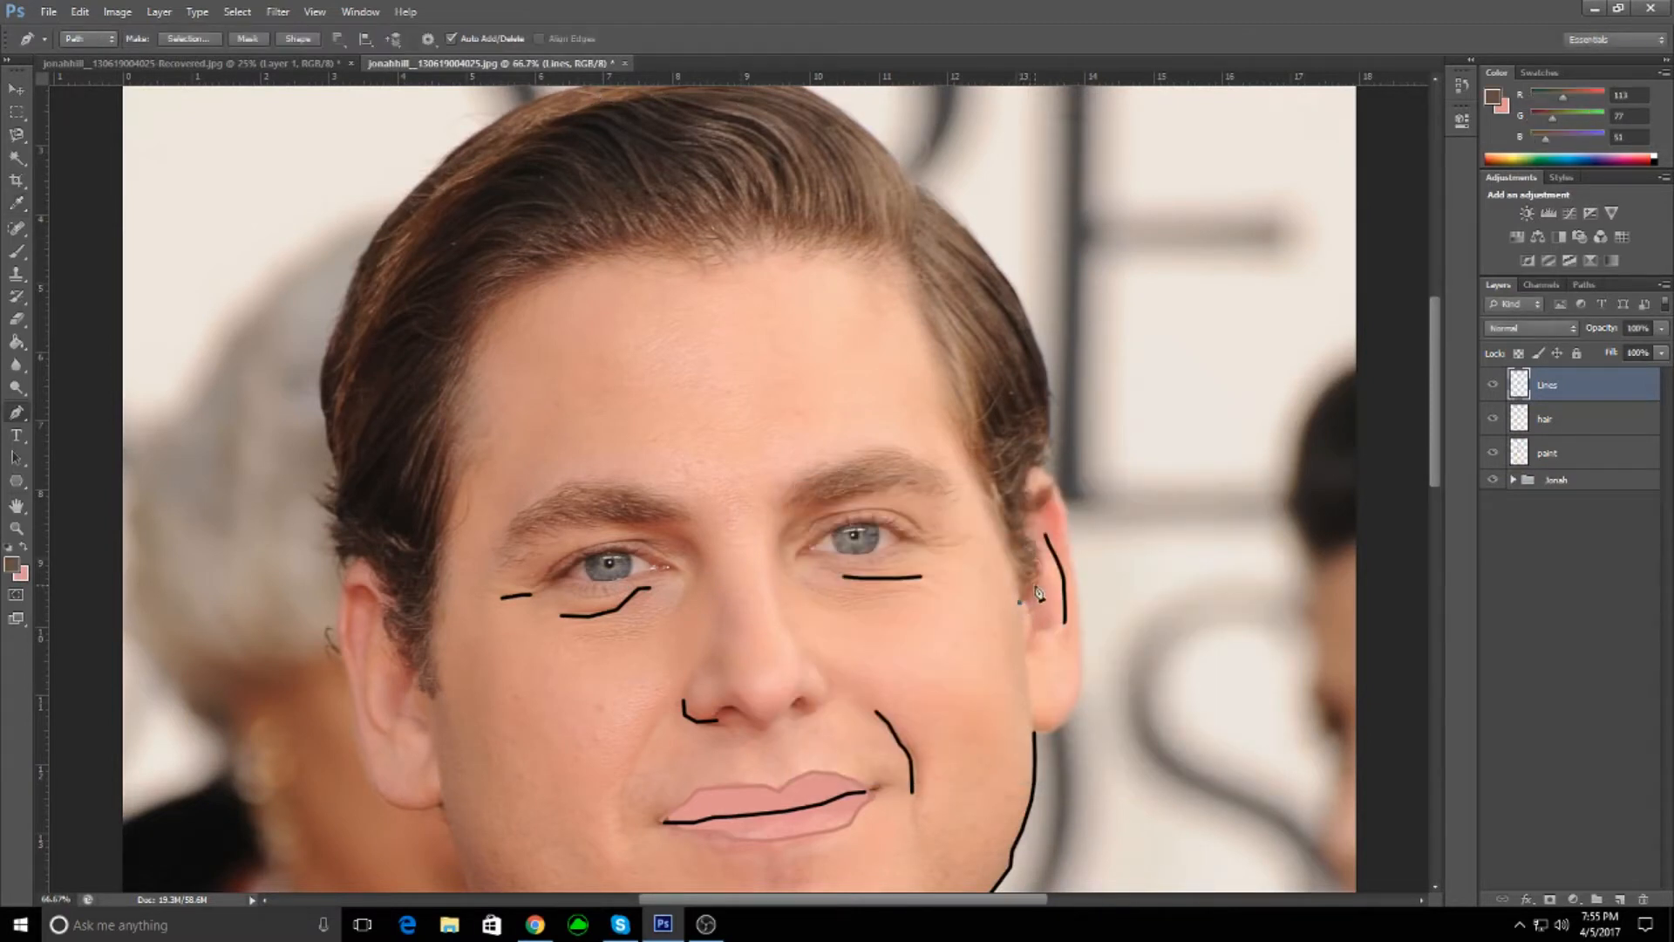
{"action": "left_click", "coordinate": [1052, 482]}
{"action": "left_click", "coordinate": [1025, 497]}
{"action": "left_click", "coordinate": [1033, 469]}
{"action": "left_click_drag", "start_coordinate": [1053, 451], "coordinate": [1055, 436]}
{"action": "left_click", "coordinate": [1050, 379]}
{"action": "left_click", "coordinate": [1009, 277]}
{"action": "left_click", "coordinate": [942, 200]}
{"action": "left_click", "coordinate": [848, 110]}
{"action": "scroll", "coordinate": [849, 113], "scroll_direction": "up", "scroll_amount": 1}
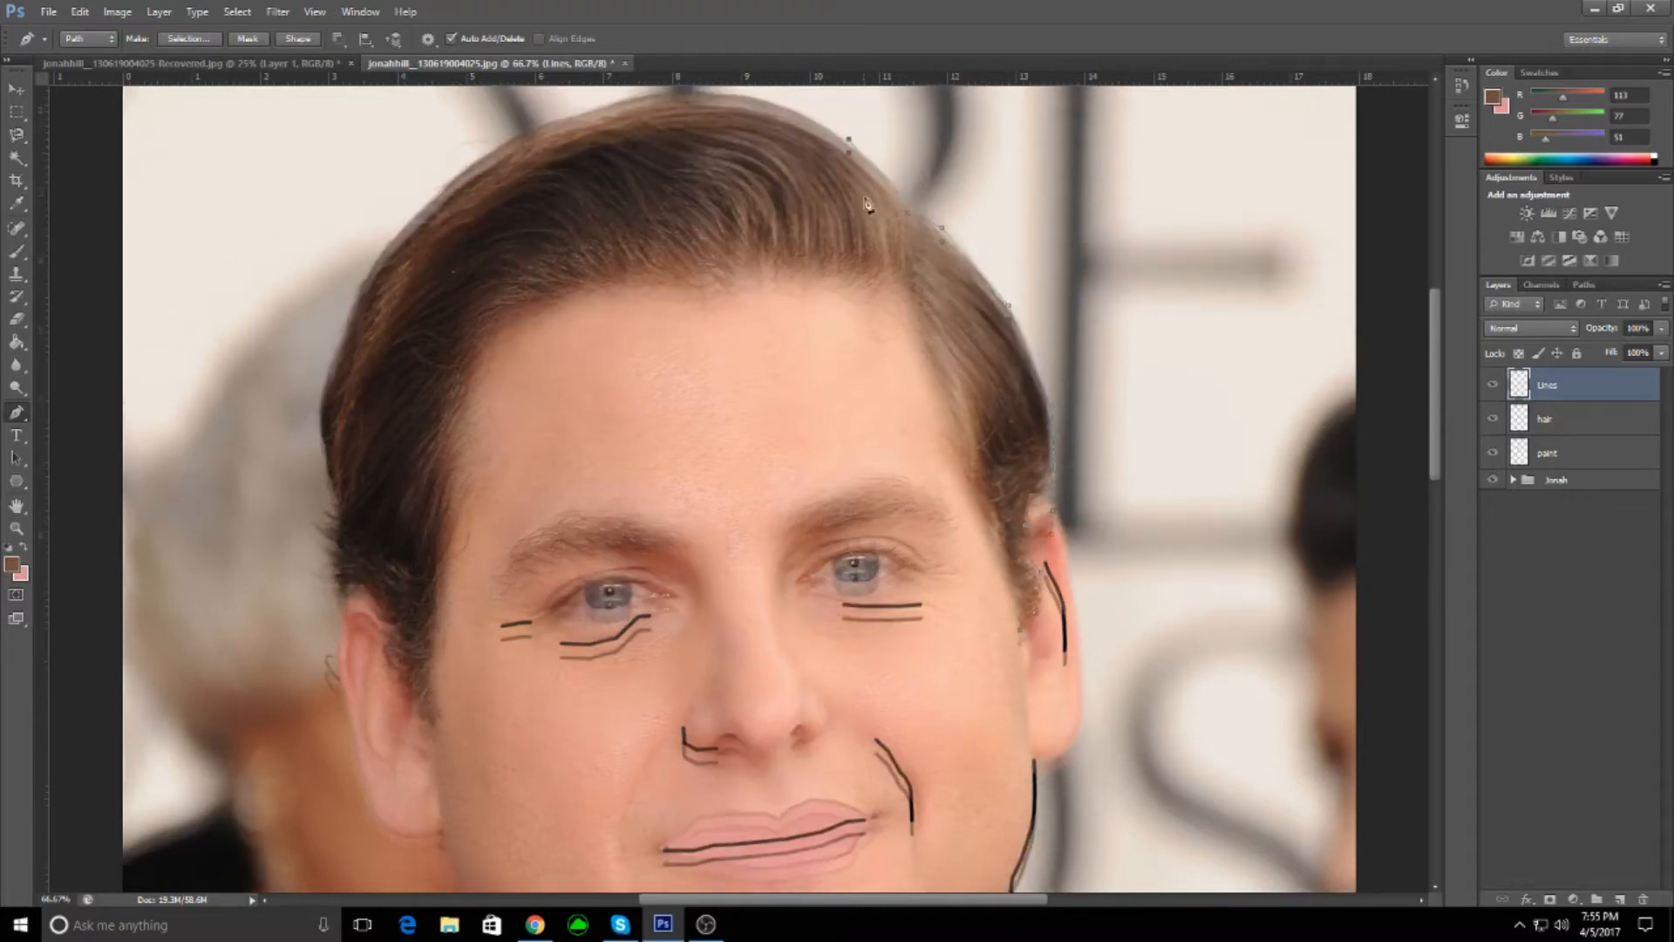
{"action": "left_click", "coordinate": [768, 131]}
{"action": "left_click", "coordinate": [678, 119]}
{"action": "left_click", "coordinate": [623, 133]}
{"action": "left_click", "coordinate": [557, 146]}
{"action": "left_click", "coordinate": [509, 169]}
{"action": "left_click", "coordinate": [475, 202]}
{"action": "left_click", "coordinate": [422, 226]}
{"action": "left_click", "coordinate": [390, 284]}
{"action": "left_click", "coordinate": [362, 319]}
{"action": "left_click", "coordinate": [332, 359]}
{"action": "left_click", "coordinate": [326, 419]}
{"action": "left_click", "coordinate": [336, 464]}
{"action": "left_click", "coordinate": [328, 506]}
{"action": "left_click", "coordinate": [326, 538]}
{"action": "left_click", "coordinate": [318, 558]}
{"action": "left_click", "coordinate": [339, 602]}
{"action": "left_click", "coordinate": [358, 615]}
{"action": "left_click", "coordinate": [383, 630]}
{"action": "left_click", "coordinate": [387, 661]}
{"action": "left_click", "coordinate": [394, 699]}
{"action": "left_click", "coordinate": [402, 731]}
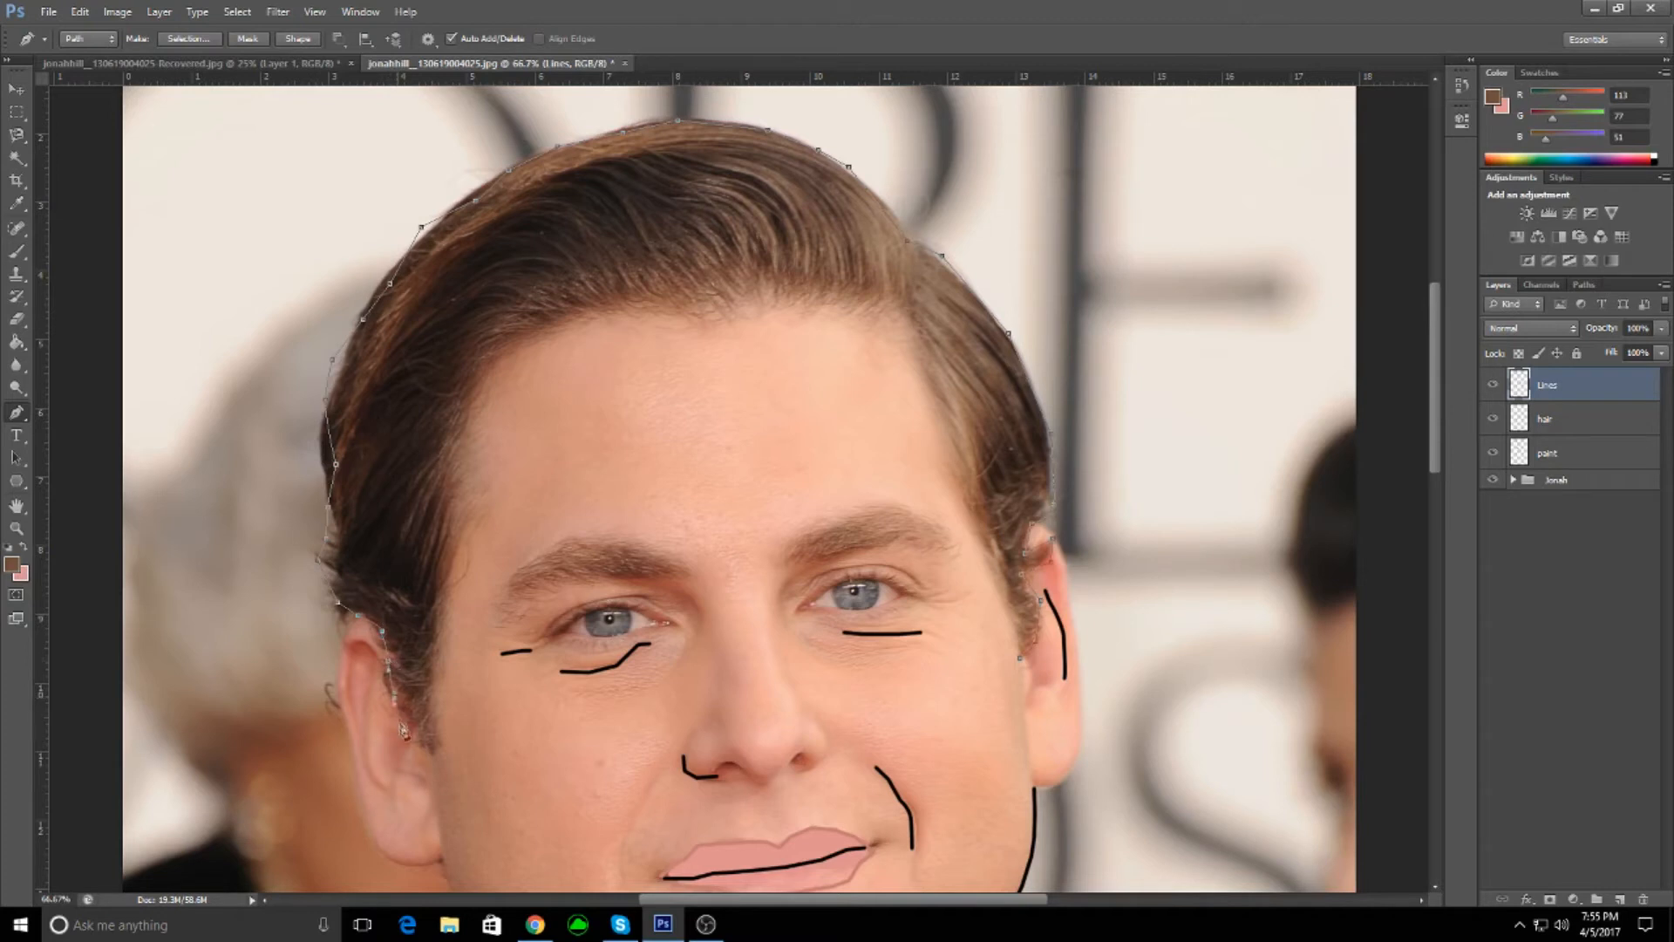
- Close the hair path along the forehead hairline back to its starting sideburn and stroke it in brown with the Brush
{"action": "left_click", "coordinate": [432, 753]}
{"action": "left_click", "coordinate": [437, 675]}
{"action": "left_click", "coordinate": [437, 601]}
{"action": "left_click", "coordinate": [470, 541]}
{"action": "left_click", "coordinate": [475, 455]}
{"action": "left_click", "coordinate": [481, 387]}
{"action": "left_click", "coordinate": [798, 309]}
{"action": "left_click", "coordinate": [884, 324]}
{"action": "left_click", "coordinate": [925, 372]}
{"action": "left_click", "coordinate": [930, 392]}
{"action": "left_click", "coordinate": [943, 467]}
{"action": "left_click", "coordinate": [956, 508]}
{"action": "left_click", "coordinate": [994, 582]}
{"action": "left_click", "coordinate": [1004, 620]}
{"action": "left_click", "coordinate": [1013, 649]}
{"action": "right_click", "coordinate": [1024, 664]}
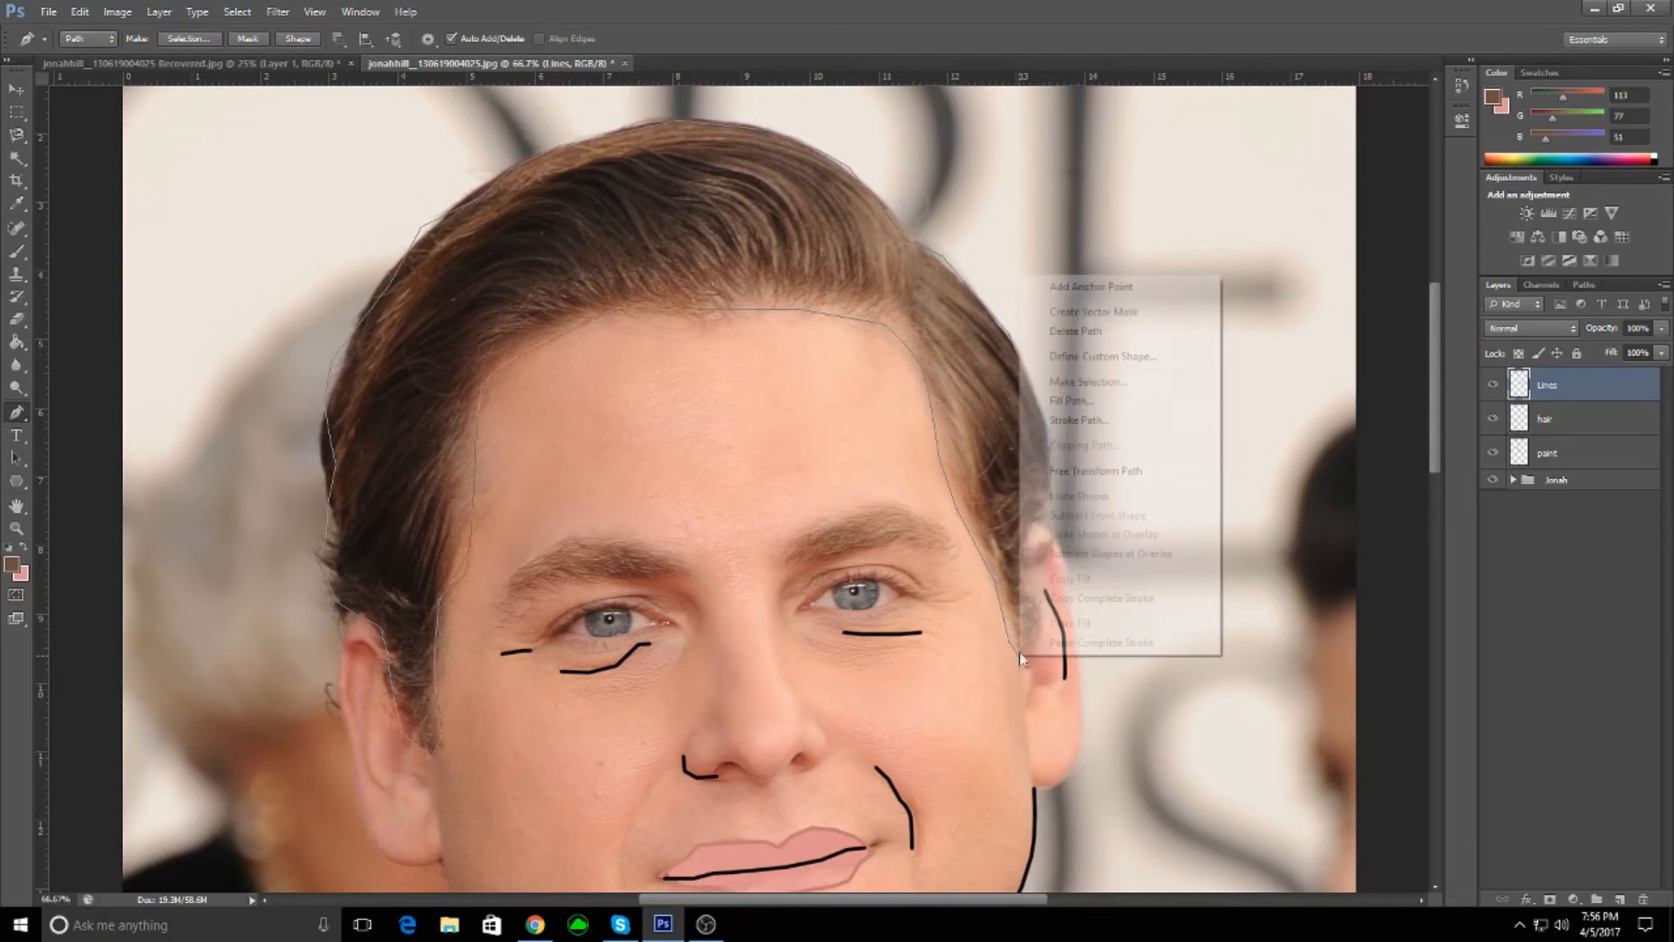
{"action": "left_click", "coordinate": [1109, 422]}
{"action": "left_click", "coordinate": [711, 221]}
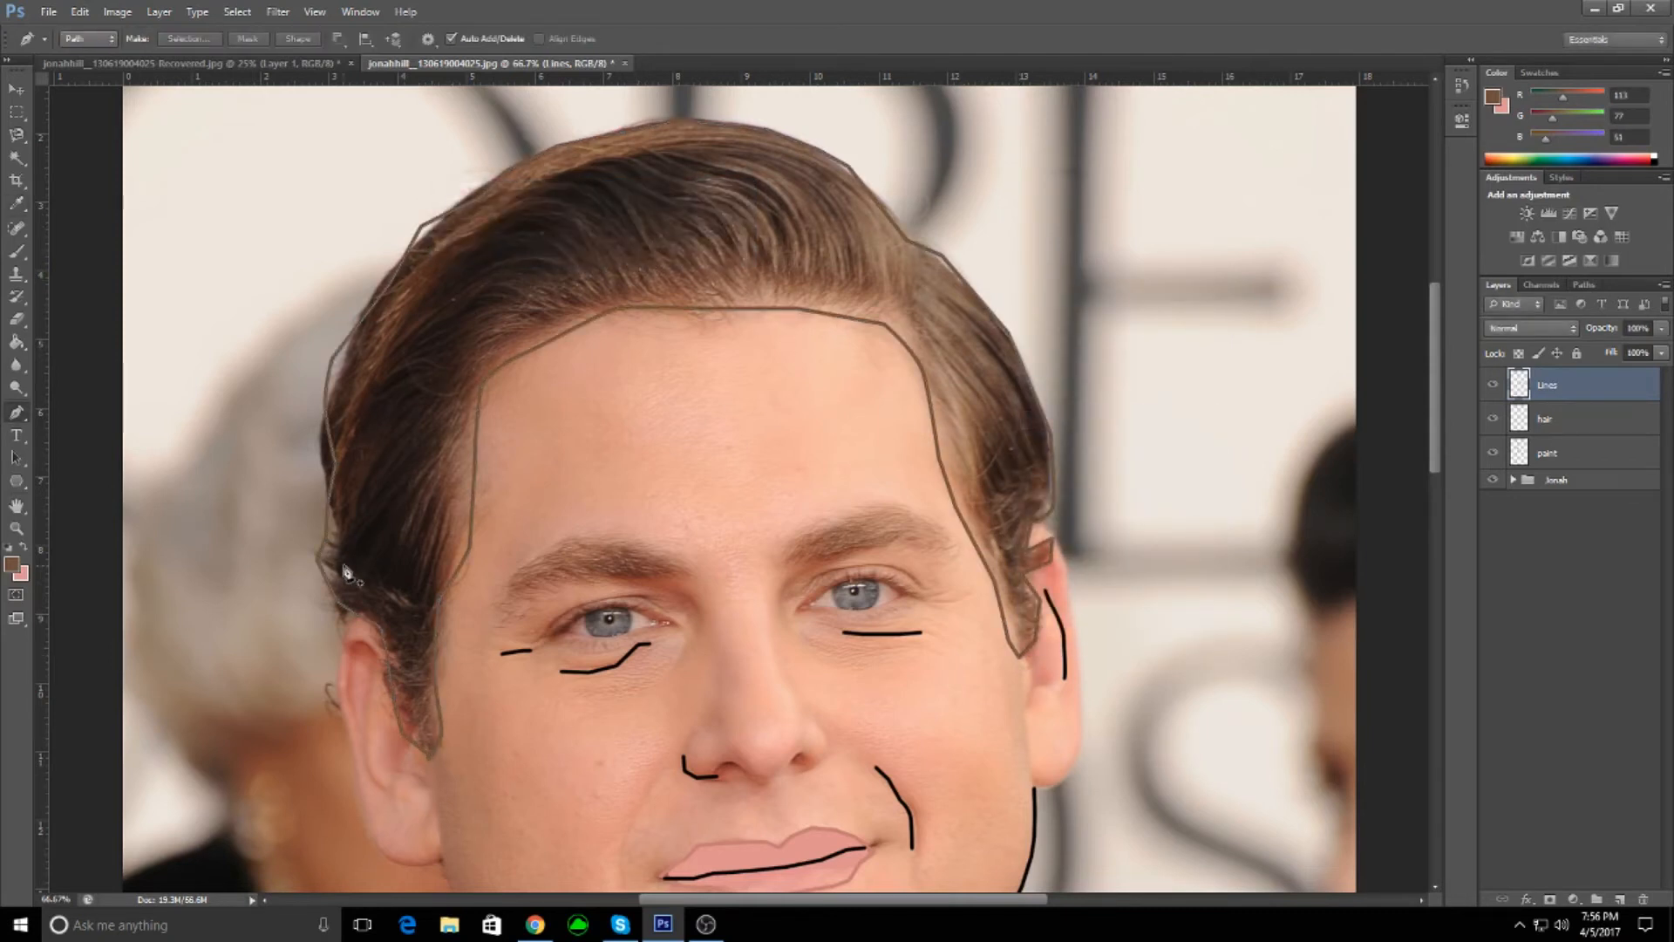
- Trace the nose-side edge of the iris in the eye on the image's right side and stroke it on the Lines layer with the Brush
{"action": "left_click", "coordinate": [1601, 451]}
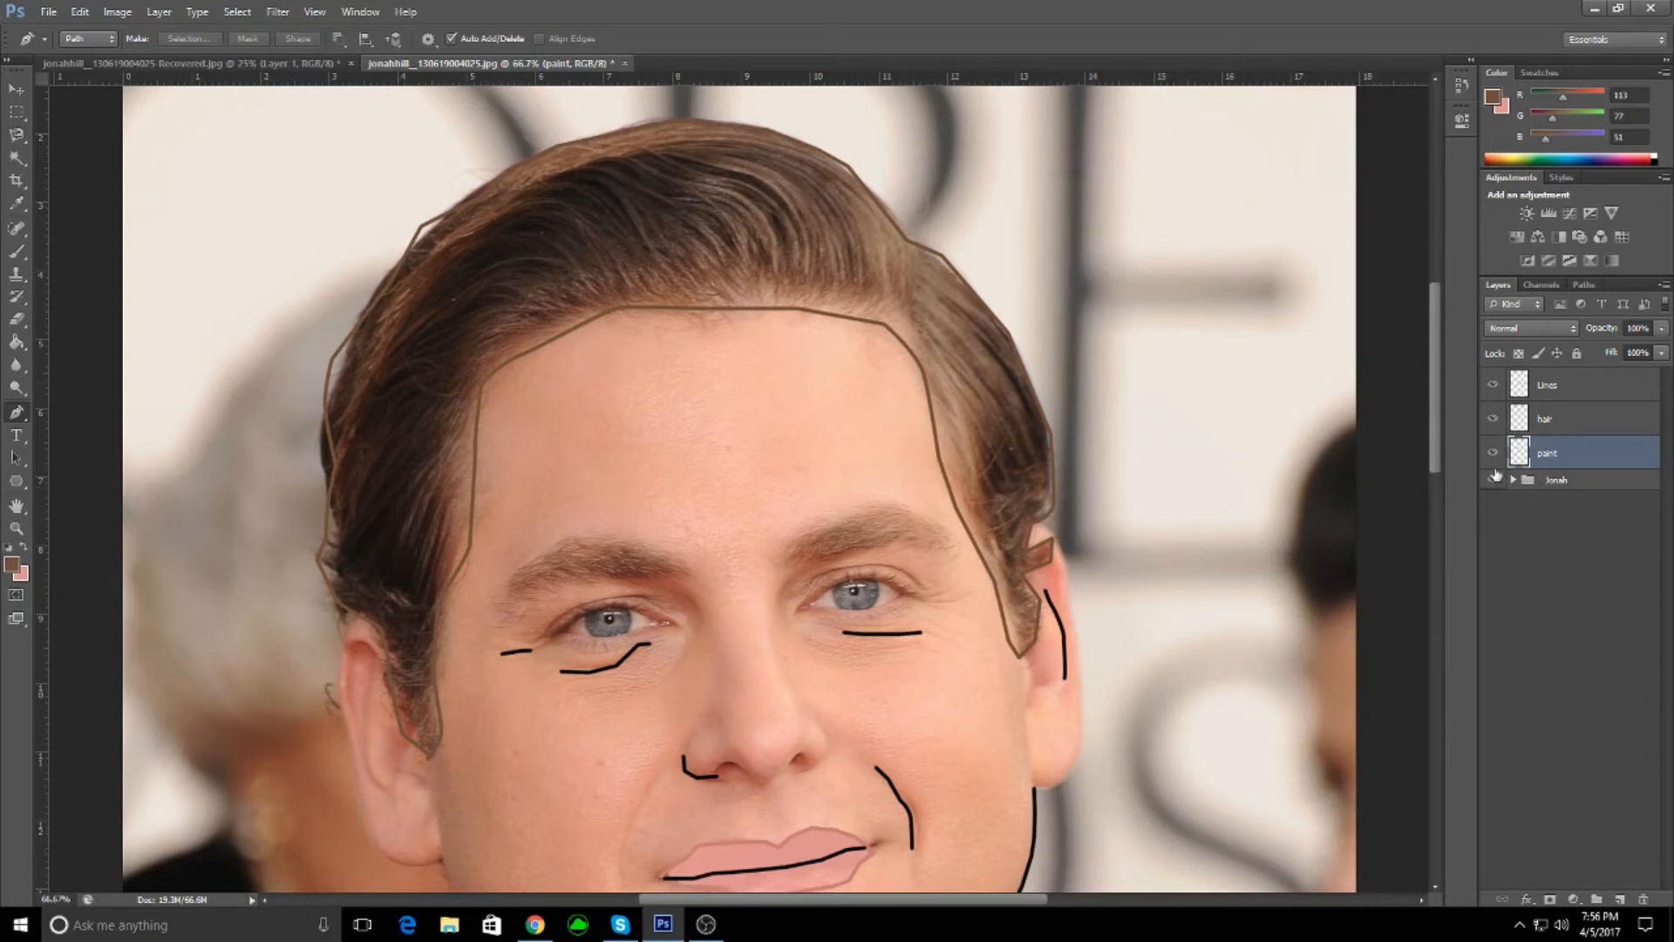
{"action": "left_click", "coordinate": [1579, 385]}
{"action": "scroll", "coordinate": [1091, 344], "scroll_direction": "down", "scroll_amount": 3}
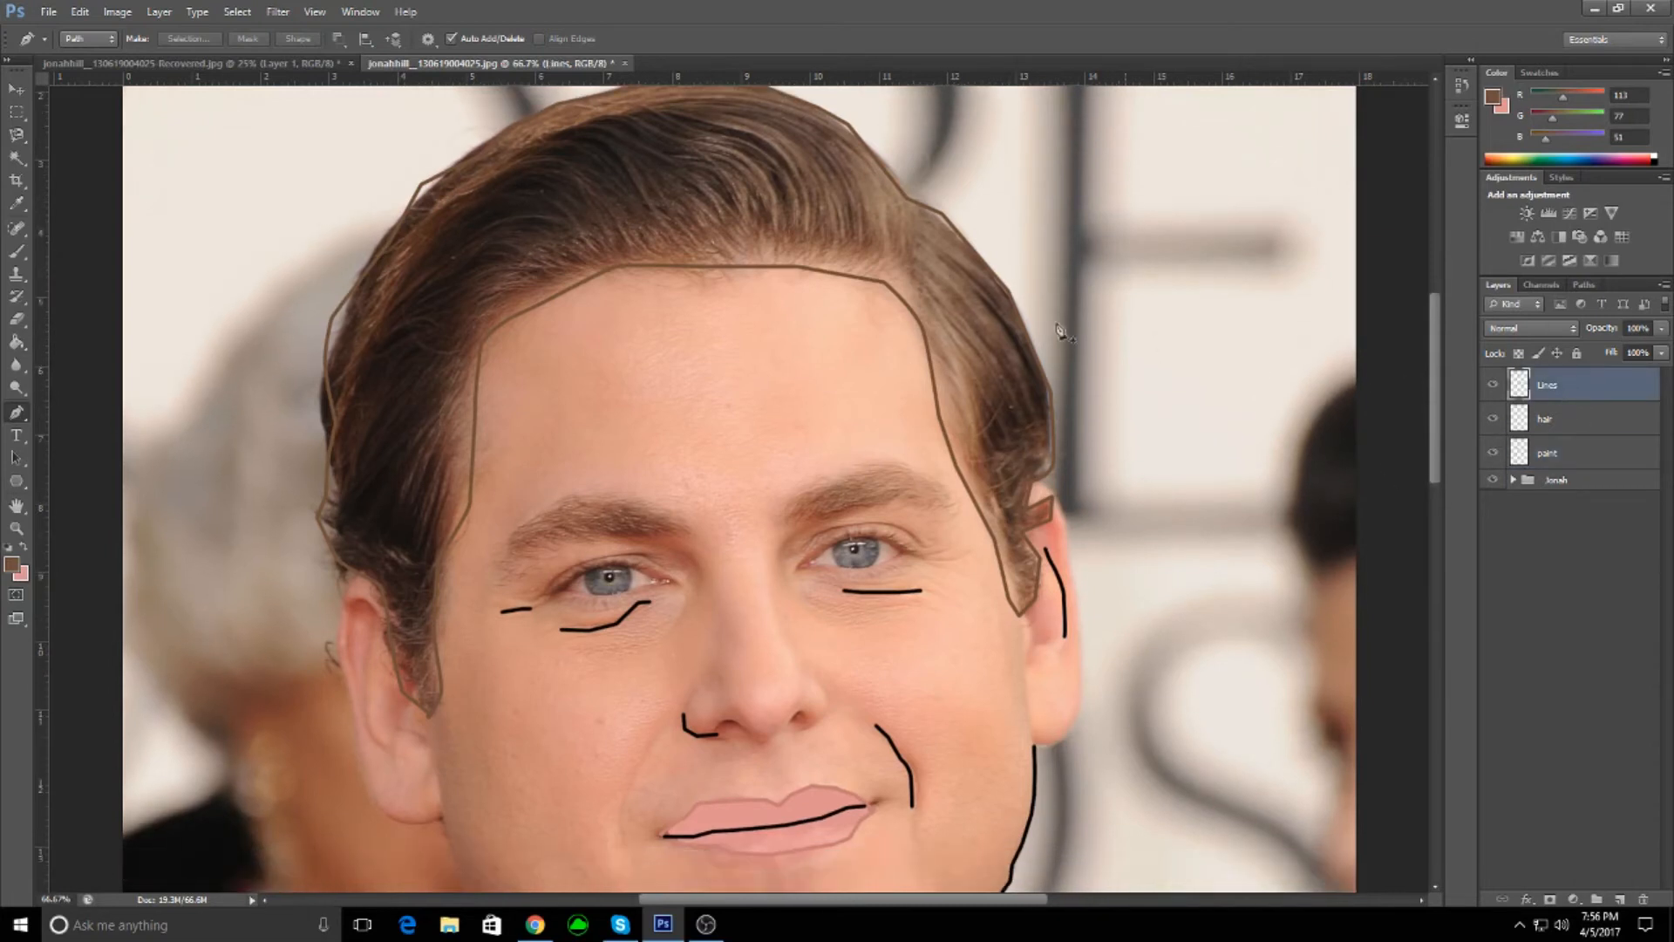
{"action": "scroll", "coordinate": [761, 509], "scroll_direction": "down", "scroll_amount": 1}
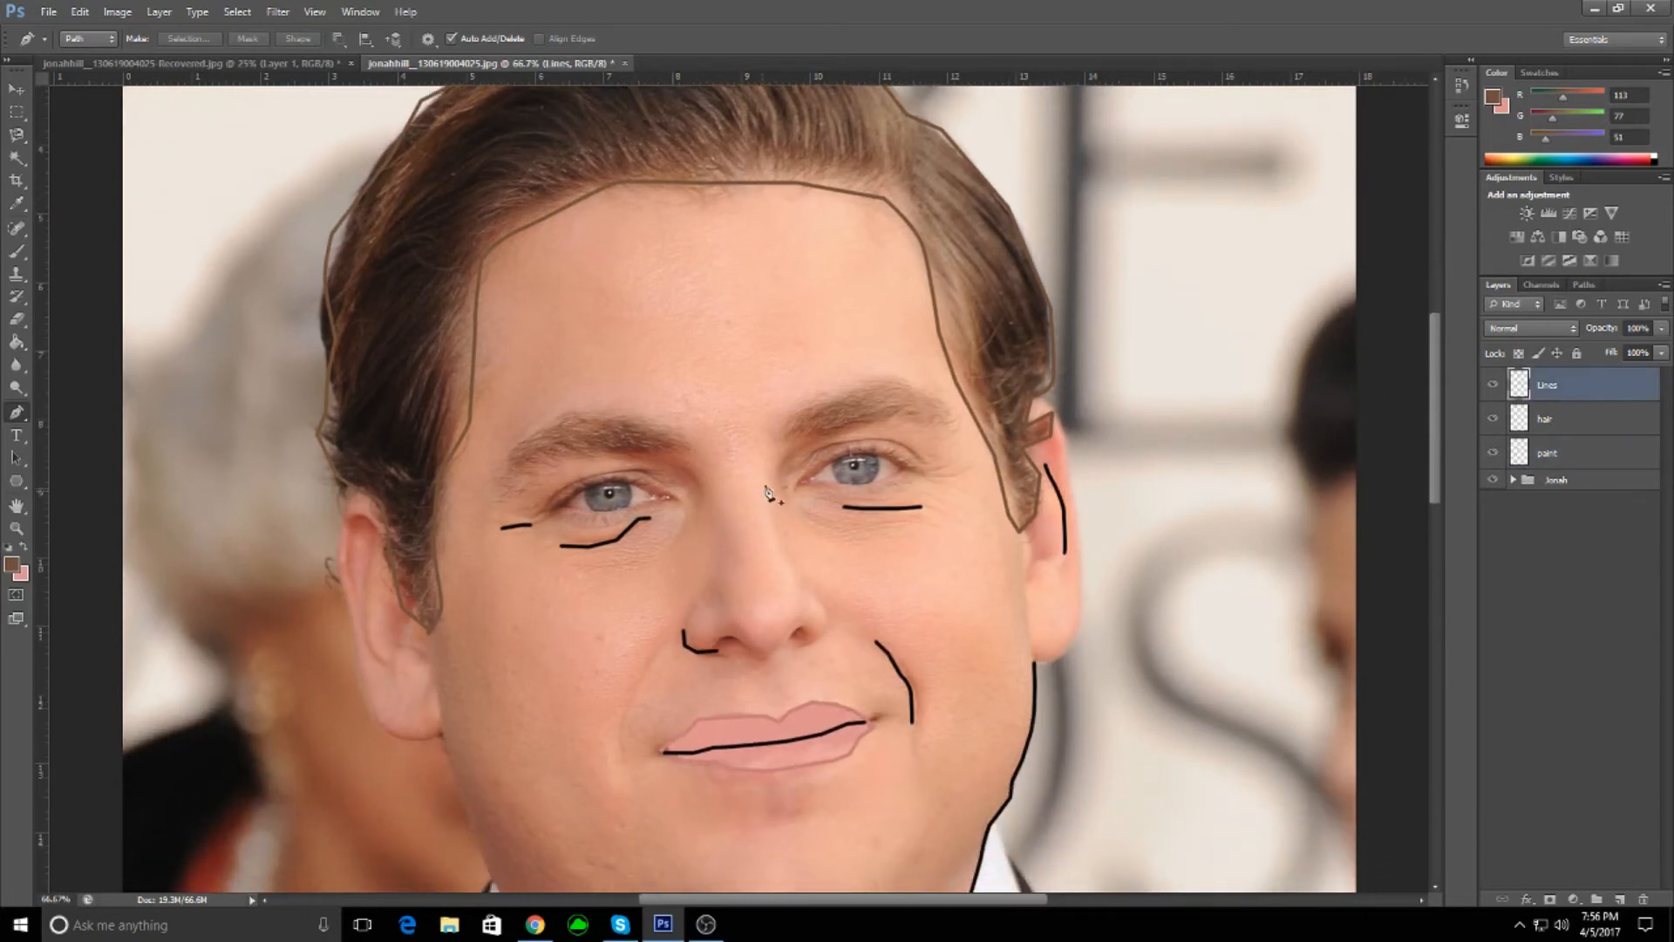
{"action": "left_click", "coordinate": [843, 488]}
{"action": "right_click", "coordinate": [834, 471]}
{"action": "left_click", "coordinate": [875, 610]}
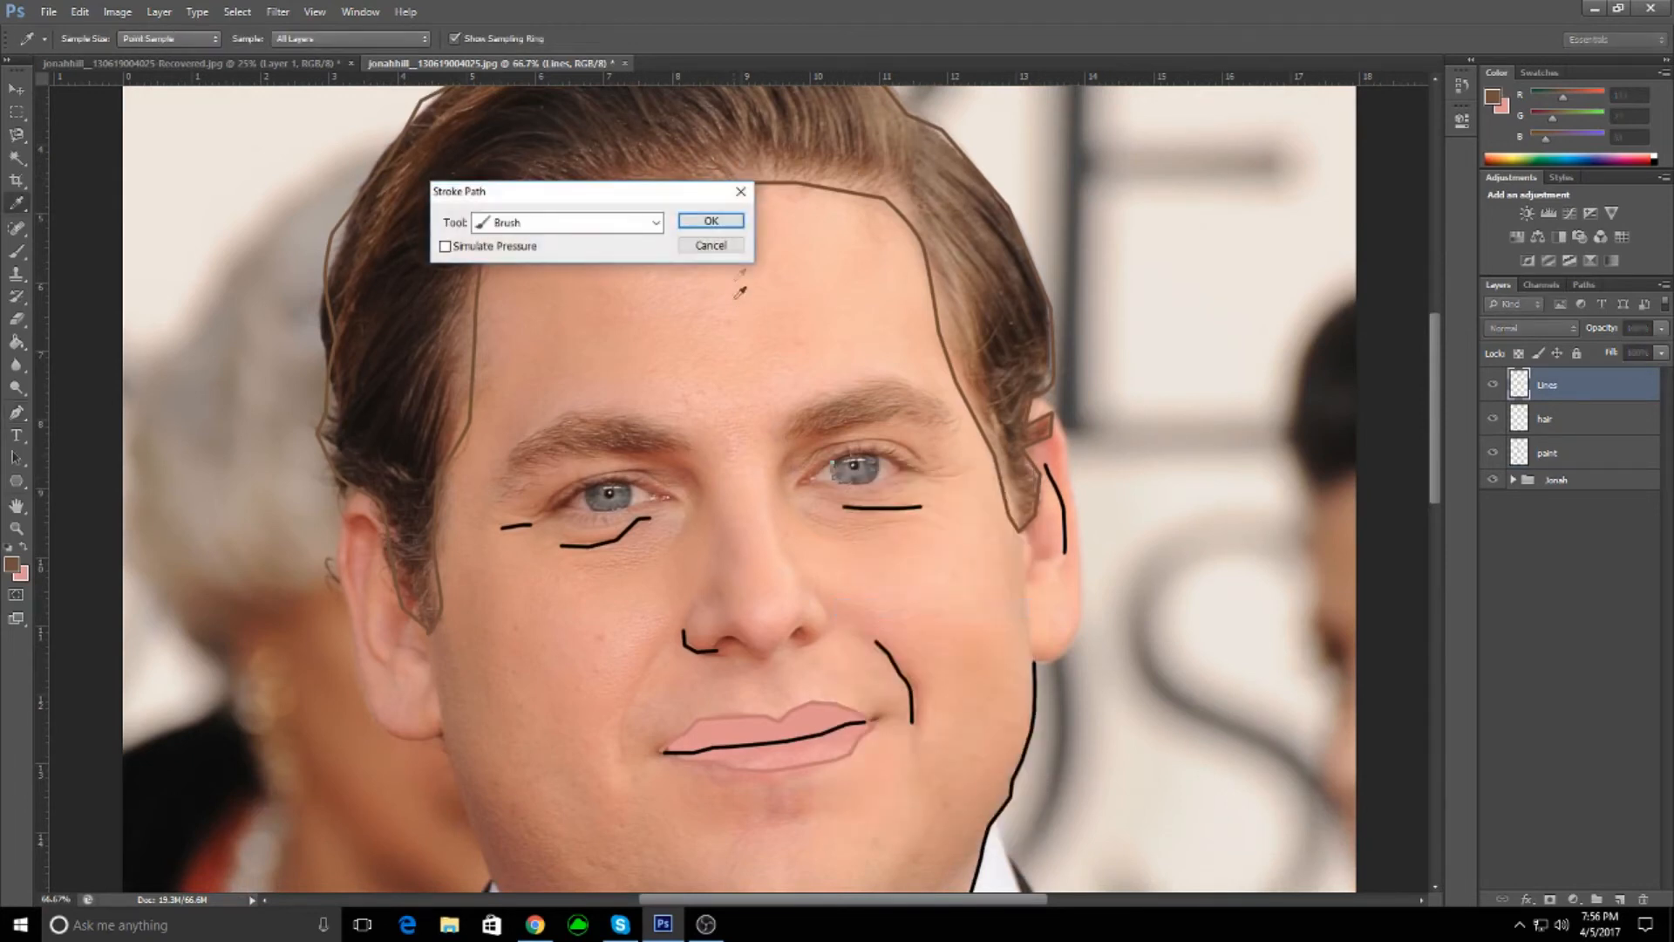
{"action": "left_click", "coordinate": [712, 222]}
{"action": "key", "text": "Return"}
- Trace the ear-side edge of the same iris and stroke it in brown with the Brush
{"action": "left_click", "coordinate": [872, 485]}
{"action": "right_click", "coordinate": [878, 456]}
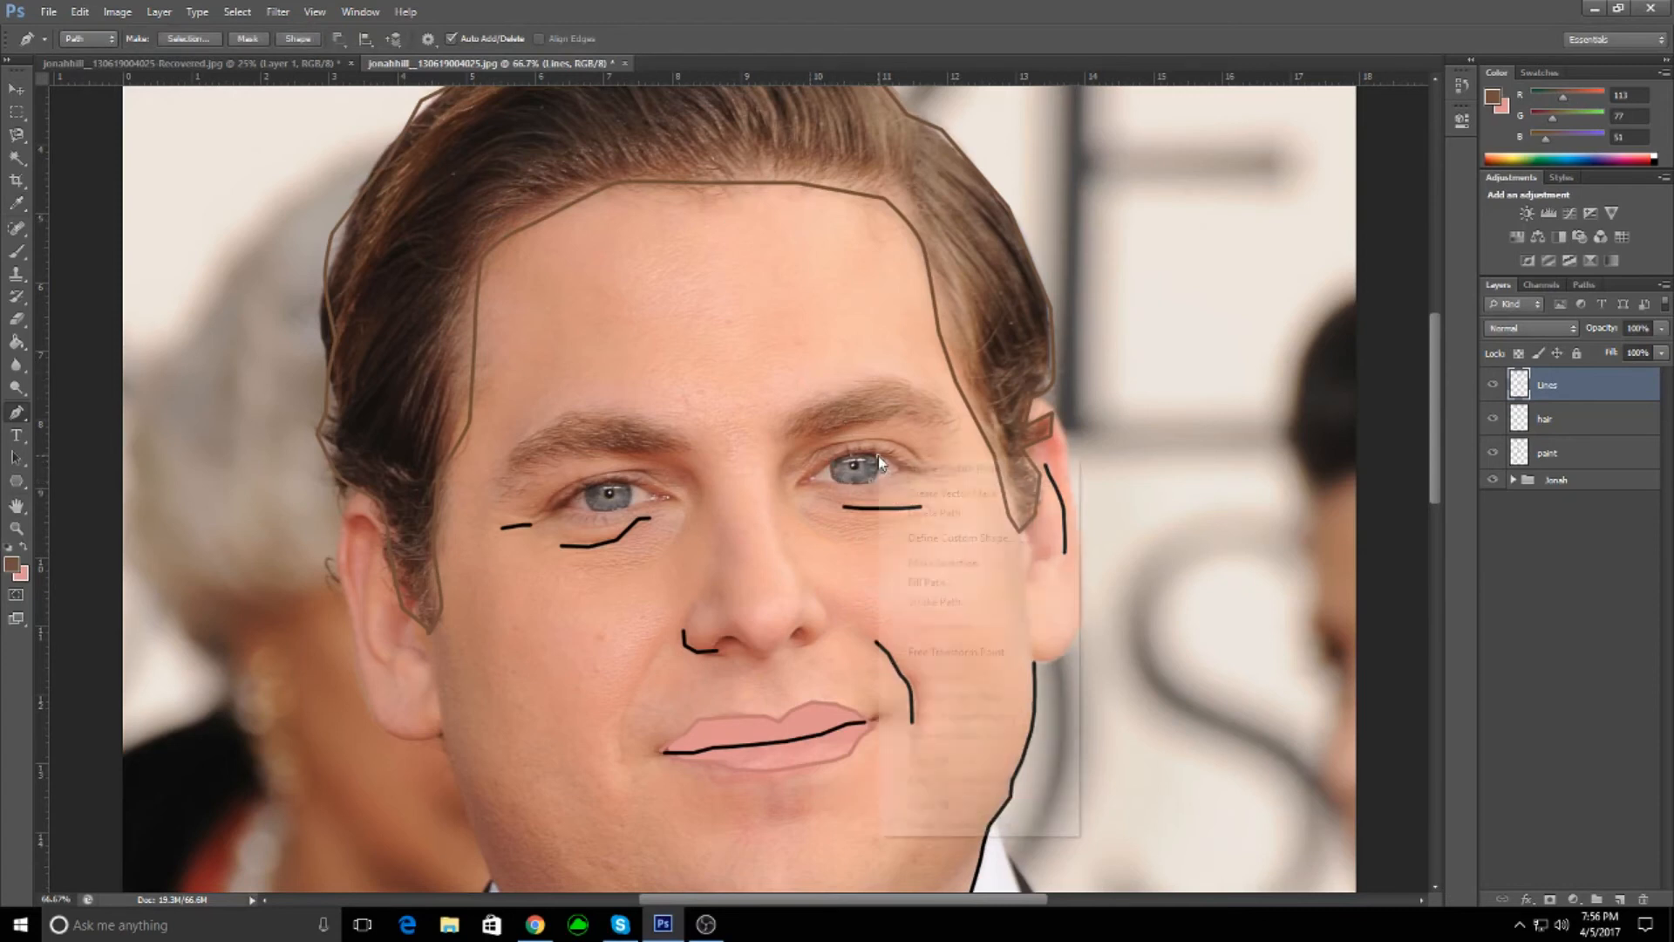
{"action": "left_click", "coordinate": [938, 602]}
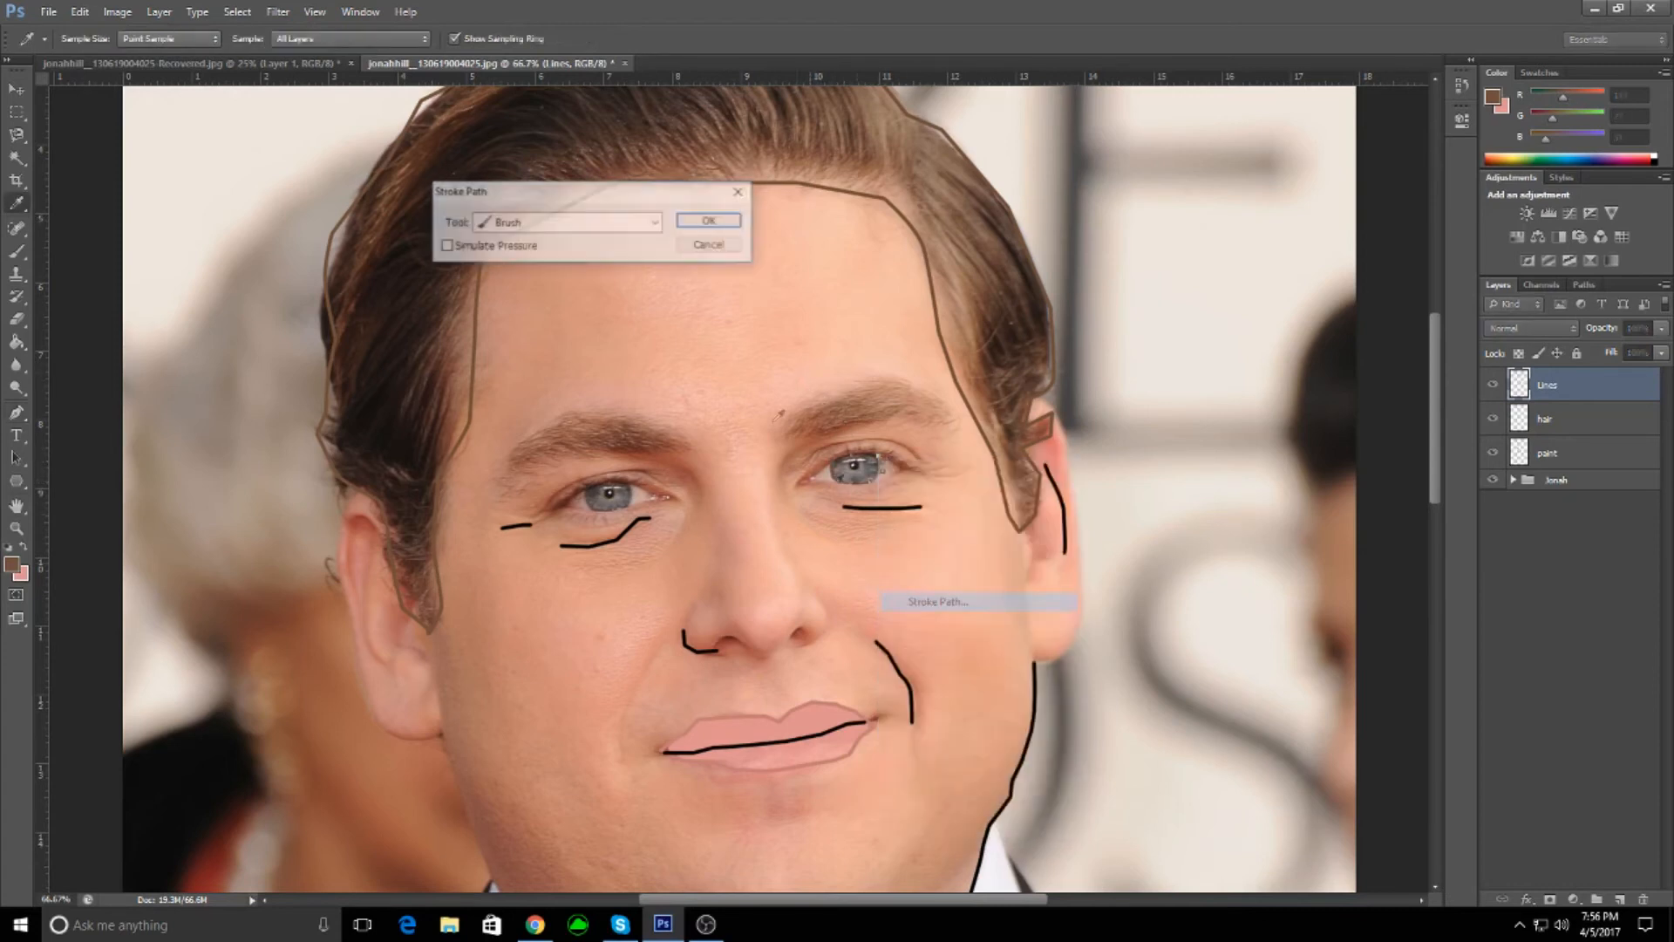
{"action": "left_click", "coordinate": [711, 221]}
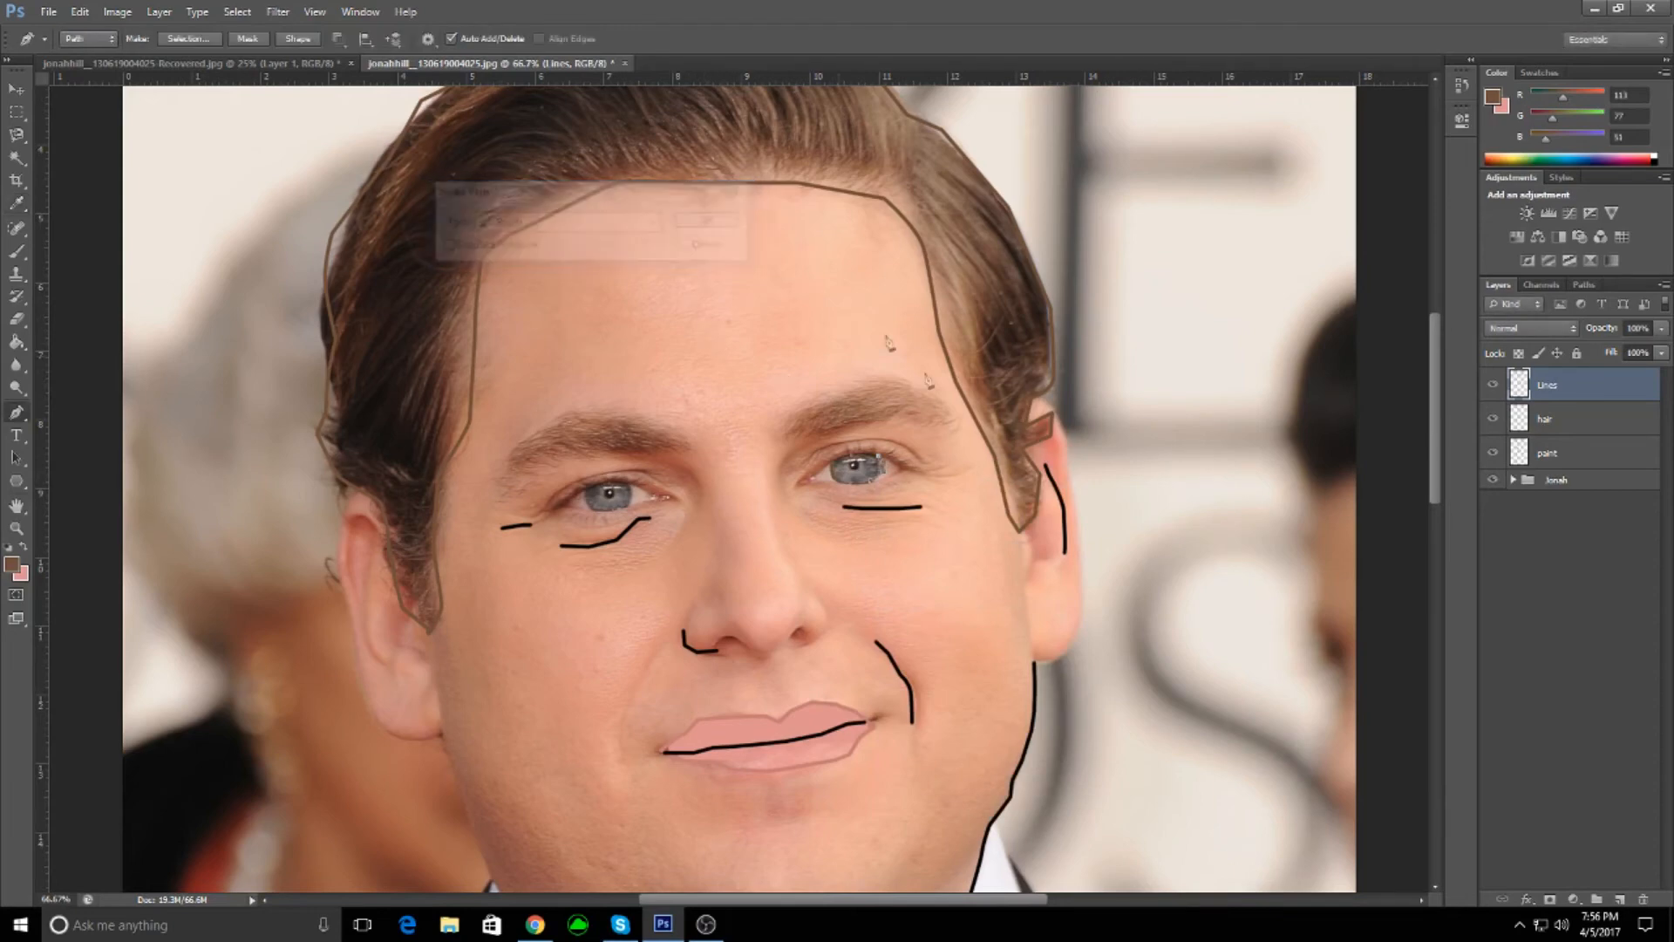
- Switch to the finished cartoon document to check it as a reference
{"action": "scroll", "coordinate": [894, 432], "scroll_direction": "down", "scroll_amount": 3}
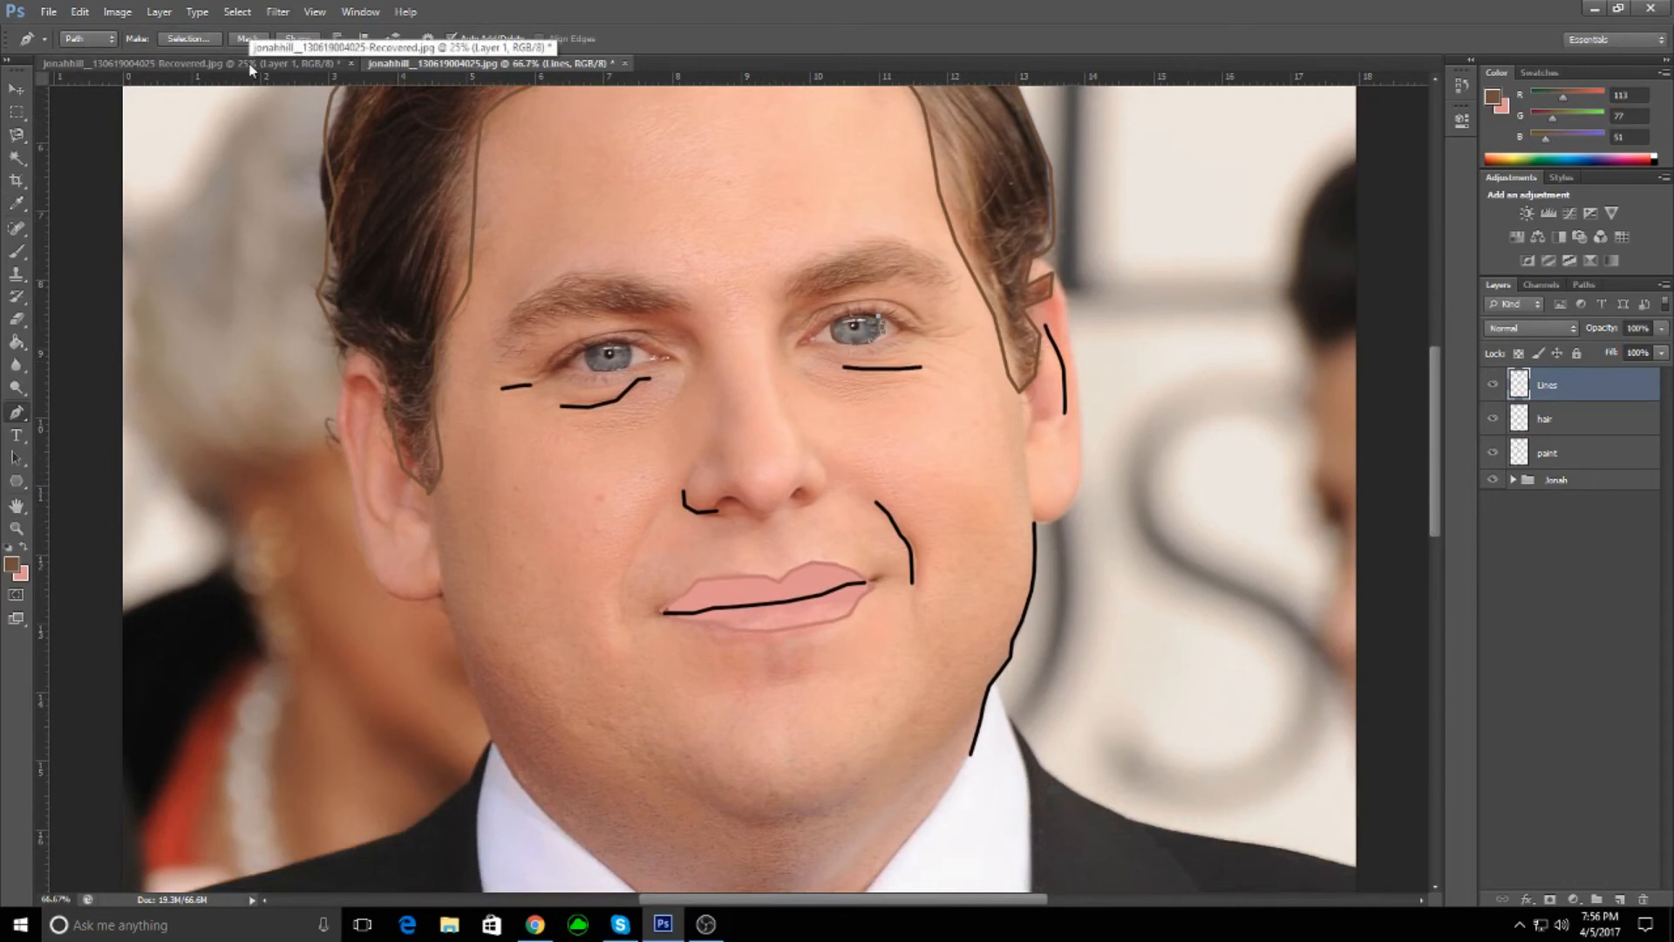
{"action": "left_click", "coordinate": [250, 69]}
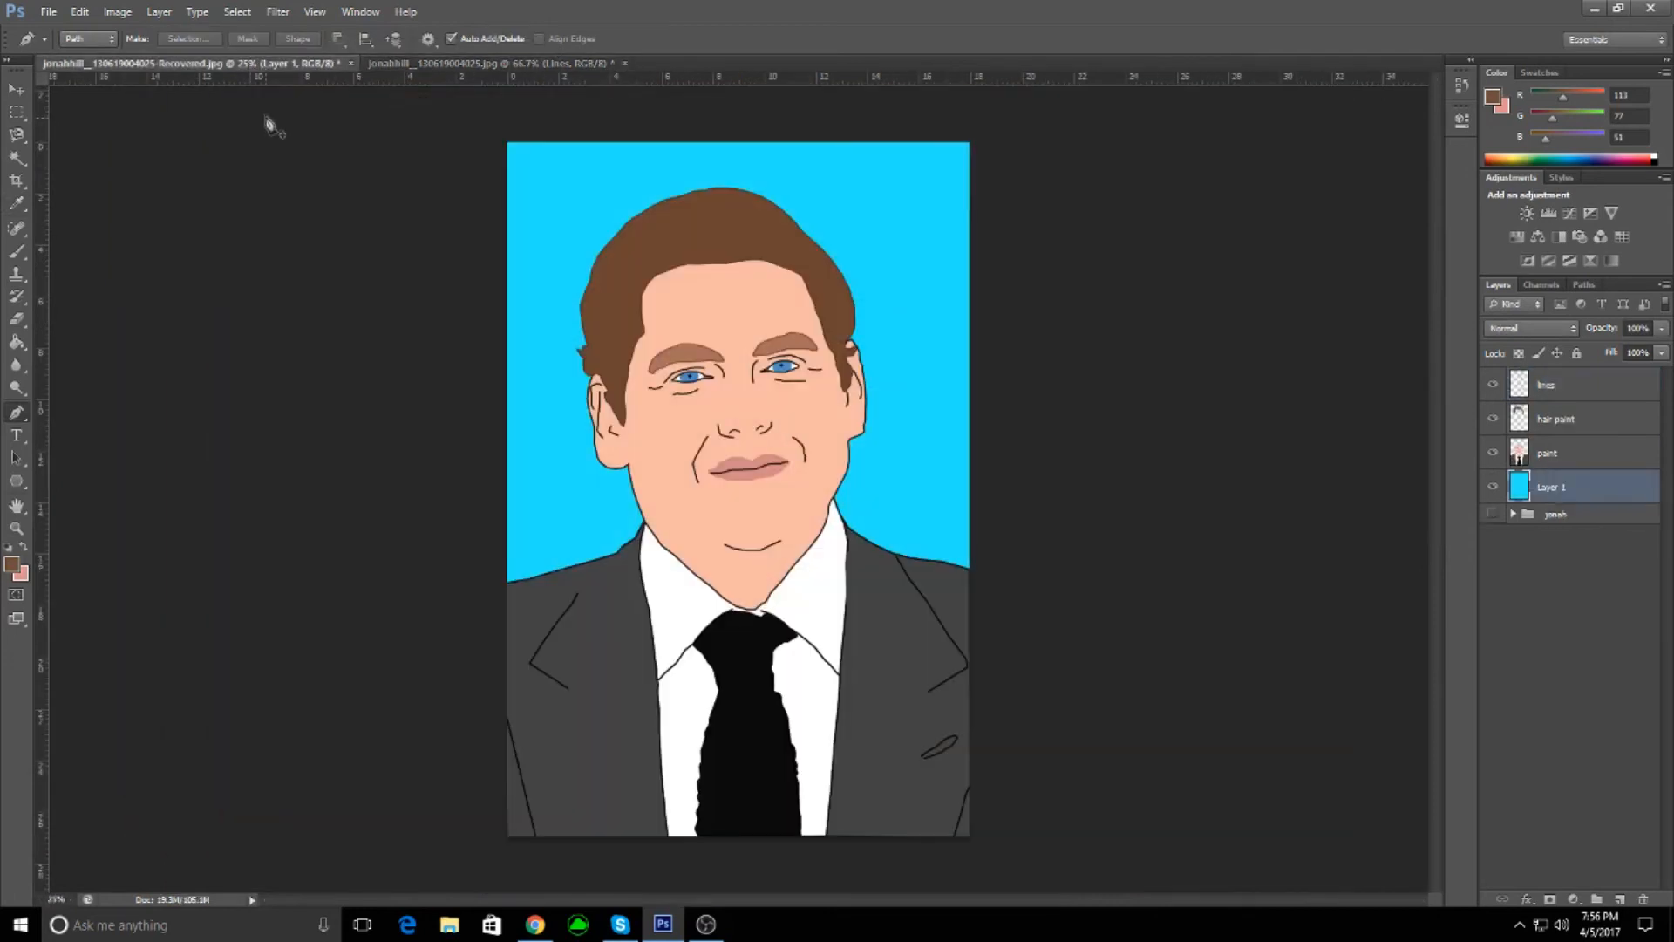